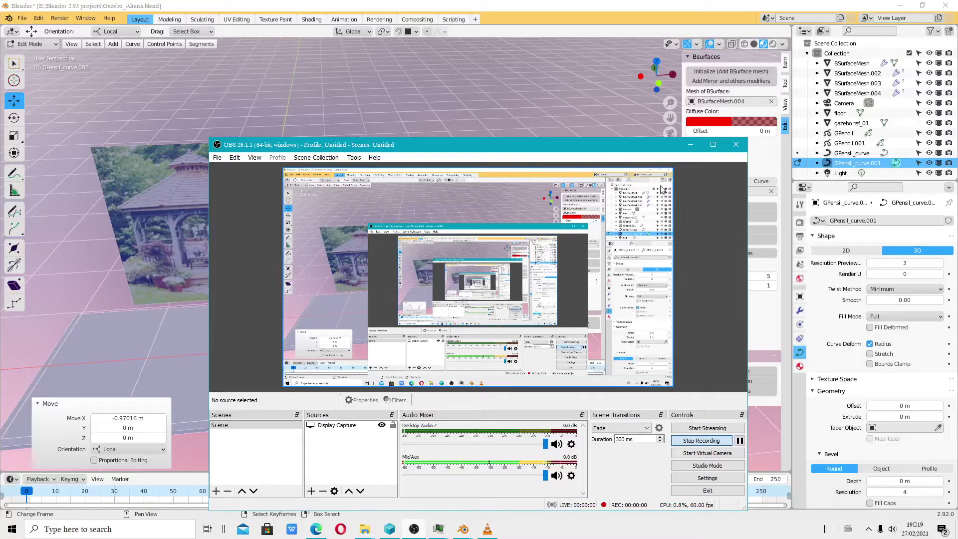
- Orbit around the octagon ring and gazebo image, then switch back to Object Mode
left_click(690, 144)
middle_click_drag(338, 199, 239, 182)
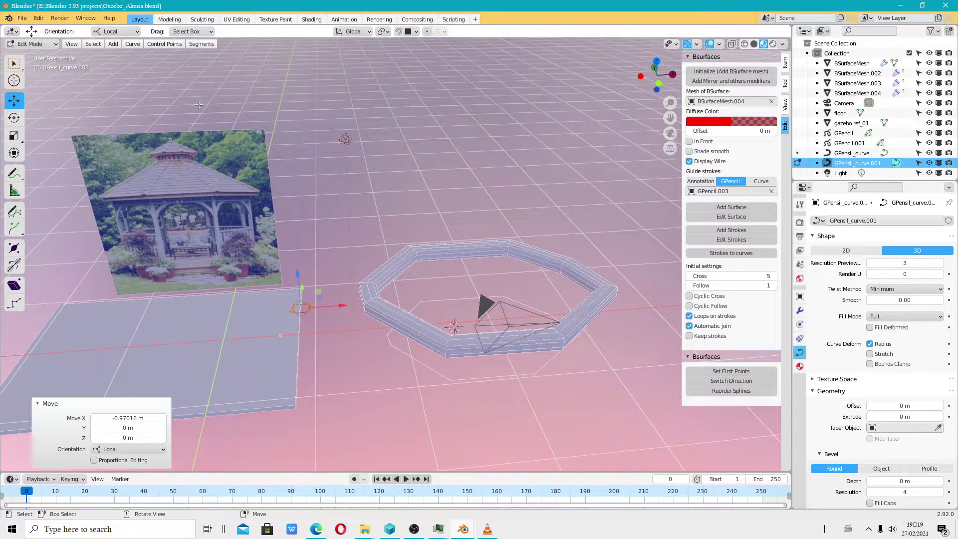
middle_click_drag(478, 290, 308, 294)
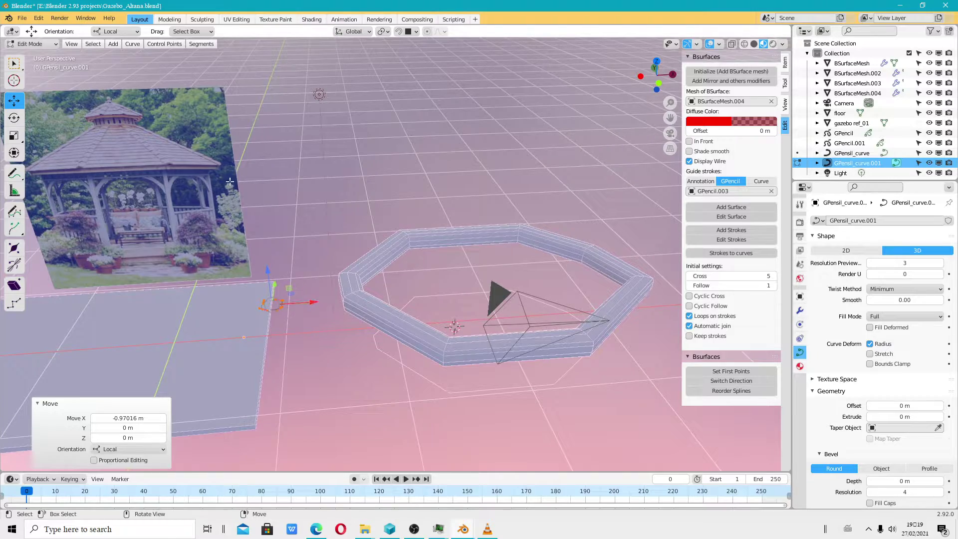
mouse_move(230, 182)
middle_mouse_down()
mouse_move(309, 278)
mouse_move(487, 251)
mouse_move(498, 325)
mouse_move(488, 314)
mouse_move(456, 323)
mouse_move(465, 319)
middle_mouse_up()
left_click(32, 44)
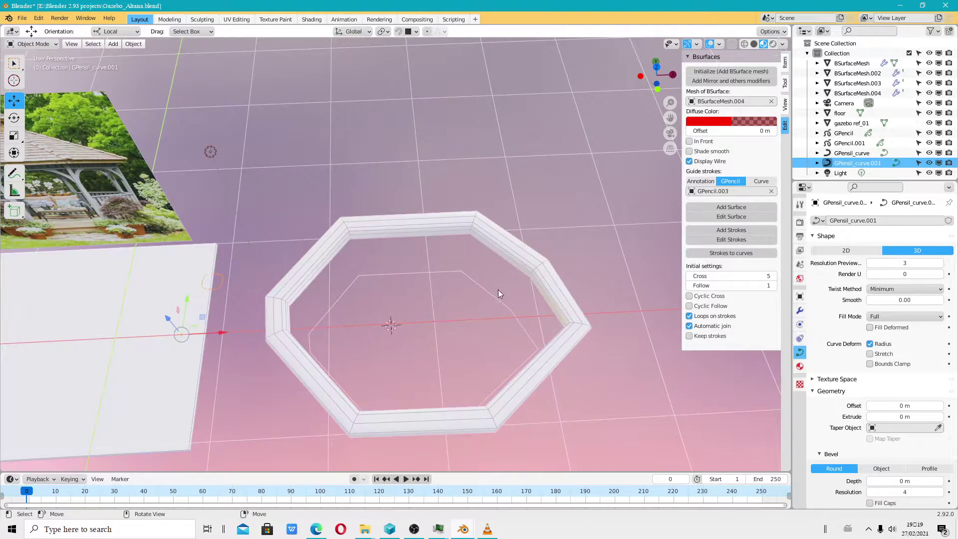
- Put GPensil_curve in Edit Mode, nudge its selected points, and delete those vertices
left_click(491, 294)
left_click(36, 44)
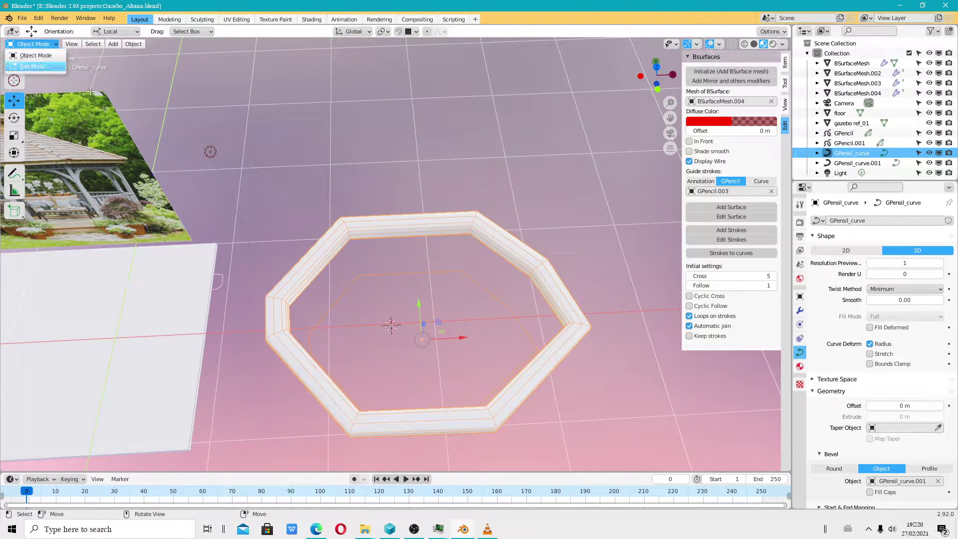
left_click(43, 64)
left_click_drag(512, 307, 515, 312)
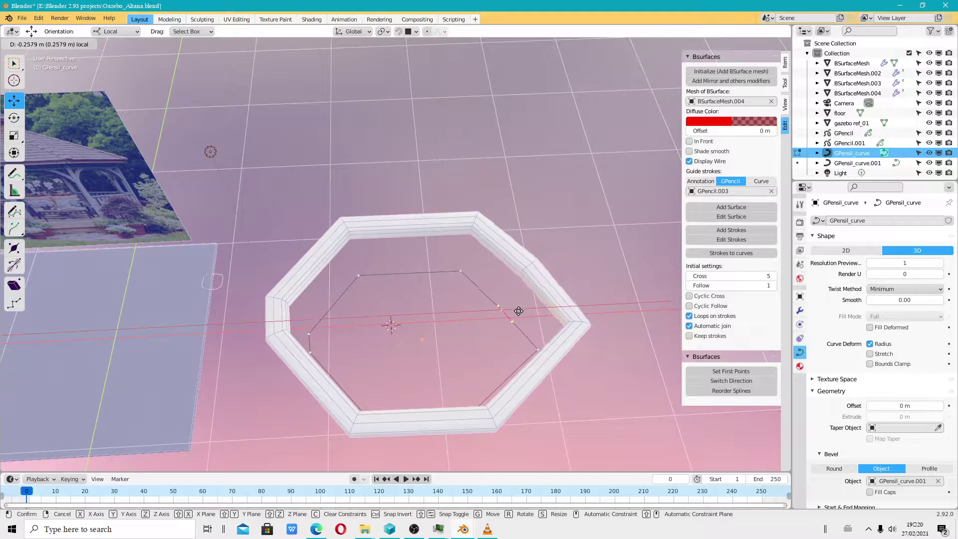
left_click(516, 312)
mouse_move(516, 312)
middle_mouse_down()
mouse_move(415, 340)
mouse_move(403, 328)
mouse_move(342, 329)
mouse_move(364, 323)
mouse_move(377, 343)
mouse_move(361, 342)
middle_mouse_up()
key("x")
left_click(415, 340)
- Delete one corner point, move the left vertex down along Y, and deselect
left_click(361, 343)
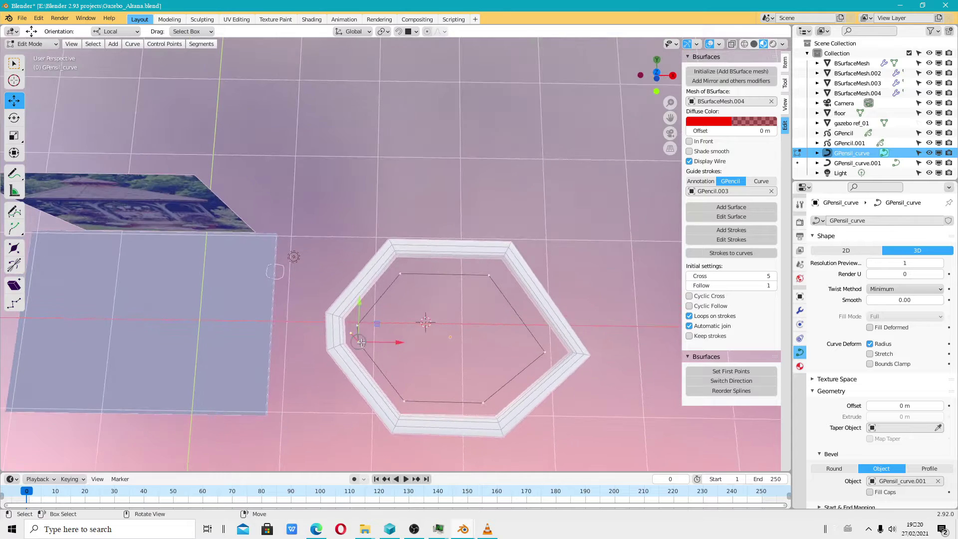
key("x")
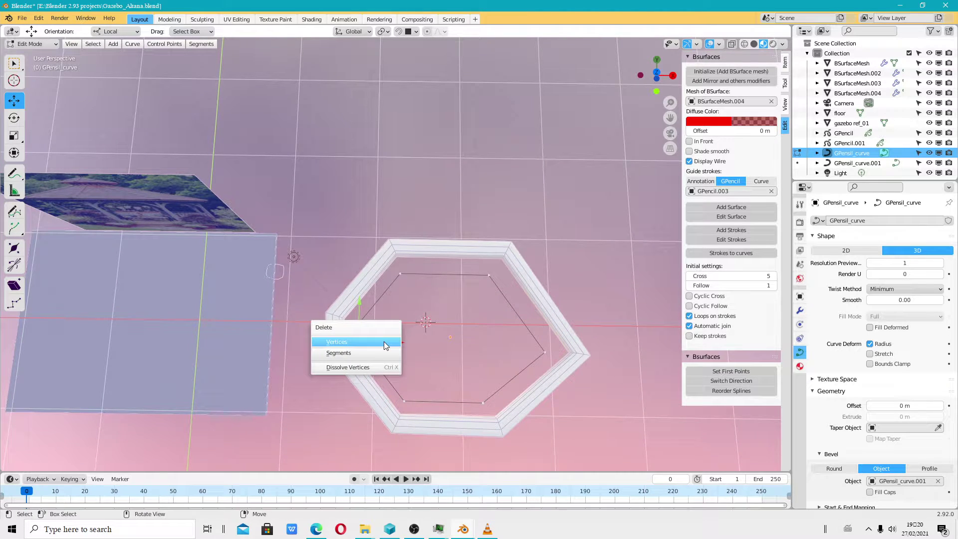
left_click(384, 341)
left_click(365, 323)
left_click_drag(368, 301, 353, 312)
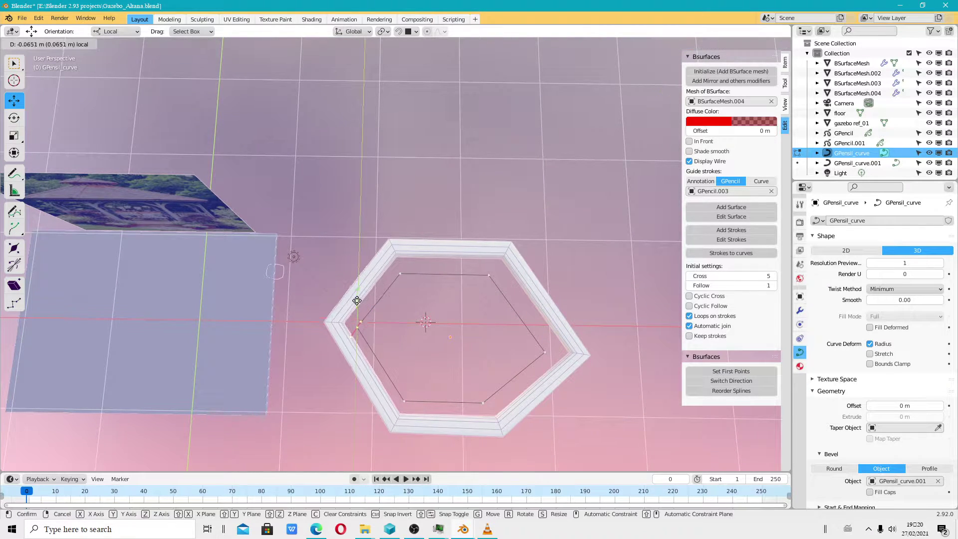
mouse_move(450, 347)
middle_mouse_down()
mouse_move(475, 288)
mouse_move(467, 257)
middle_mouse_up()
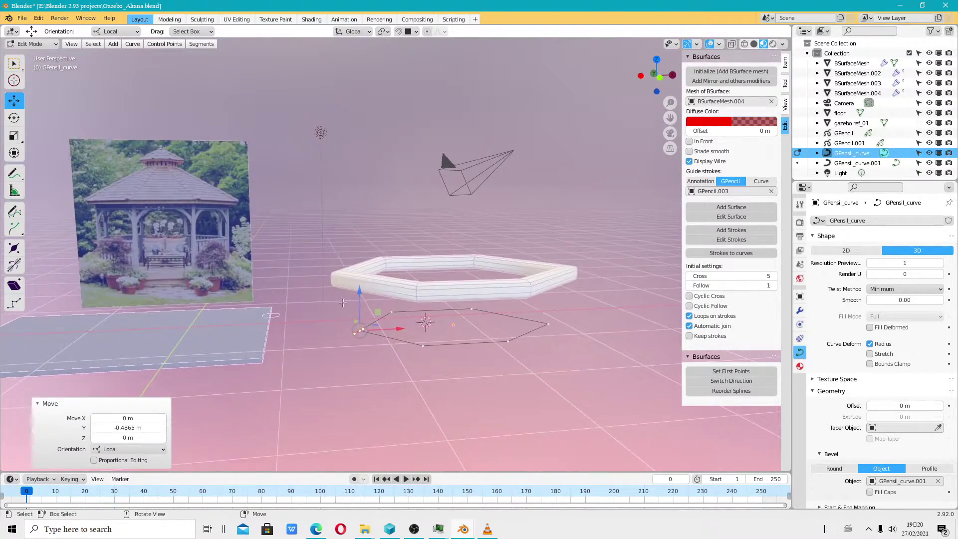
left_click(337, 308)
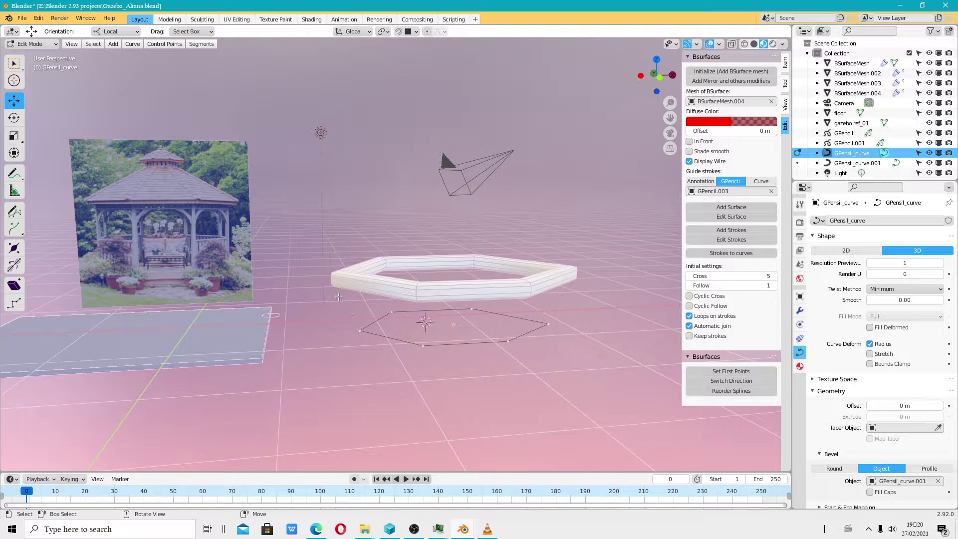
- Use the Radius tool on all curve points to enlarge the tube radius
left_click(14, 248)
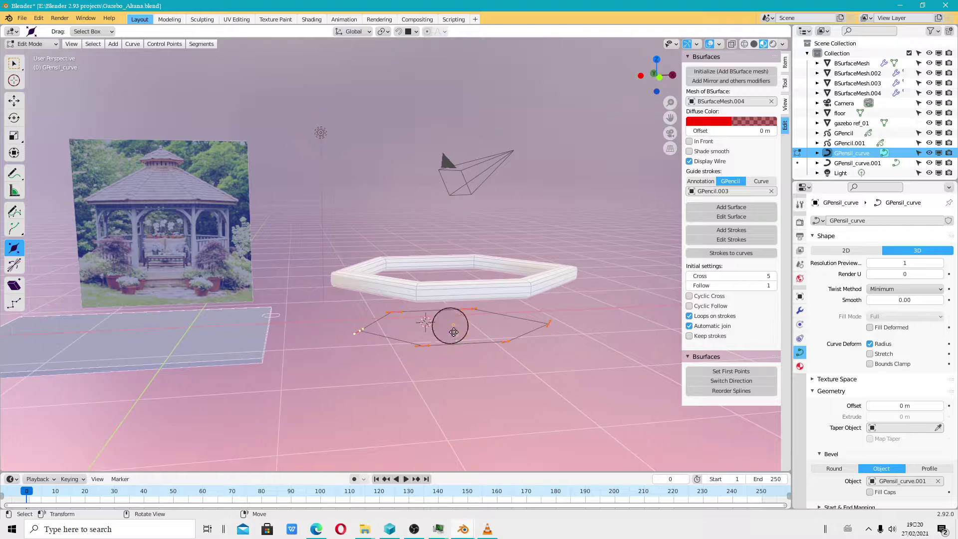
mouse_move(436, 338)
left_mouse_down()
mouse_move(410, 358)
mouse_move(426, 351)
mouse_move(453, 372)
left_mouse_up()
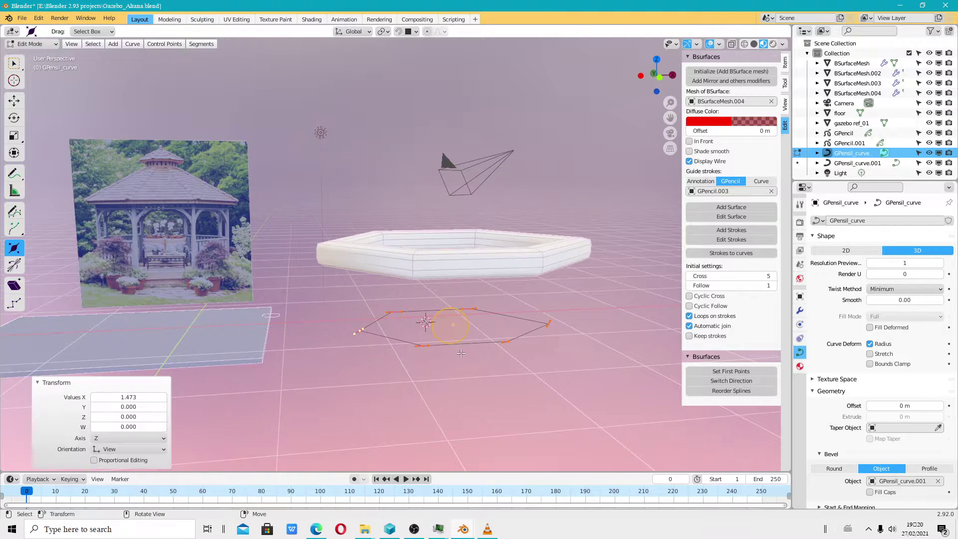
key("ctrl+z")
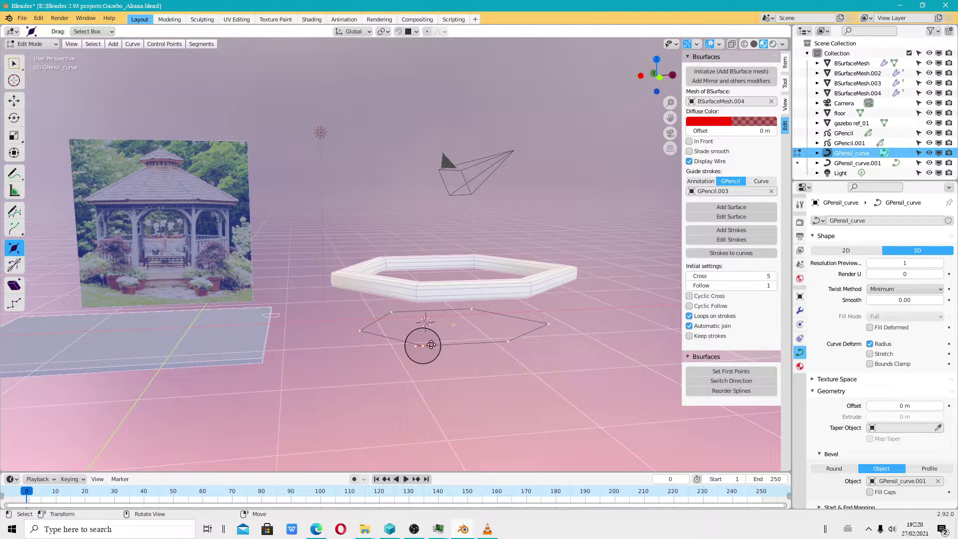
key("a")
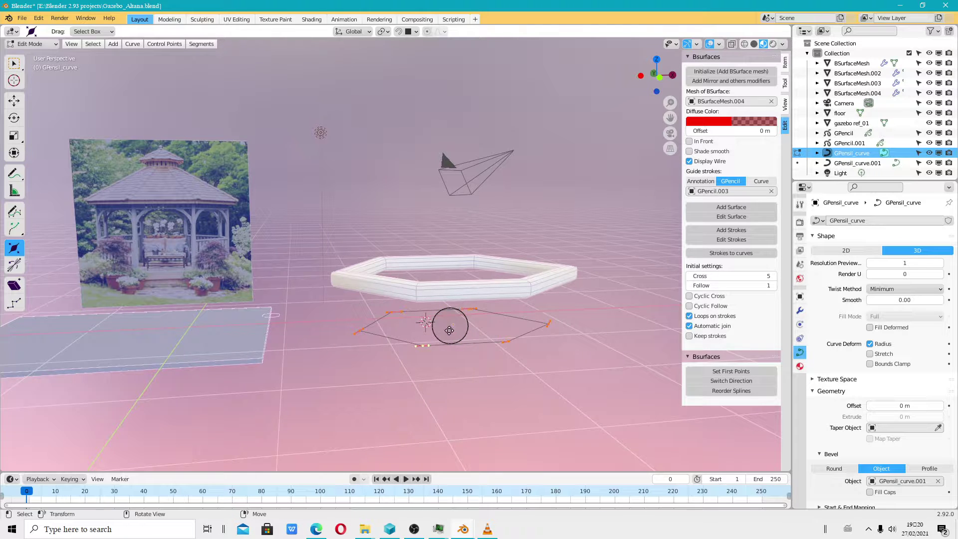
middle_click_drag(418, 346, 417, 339)
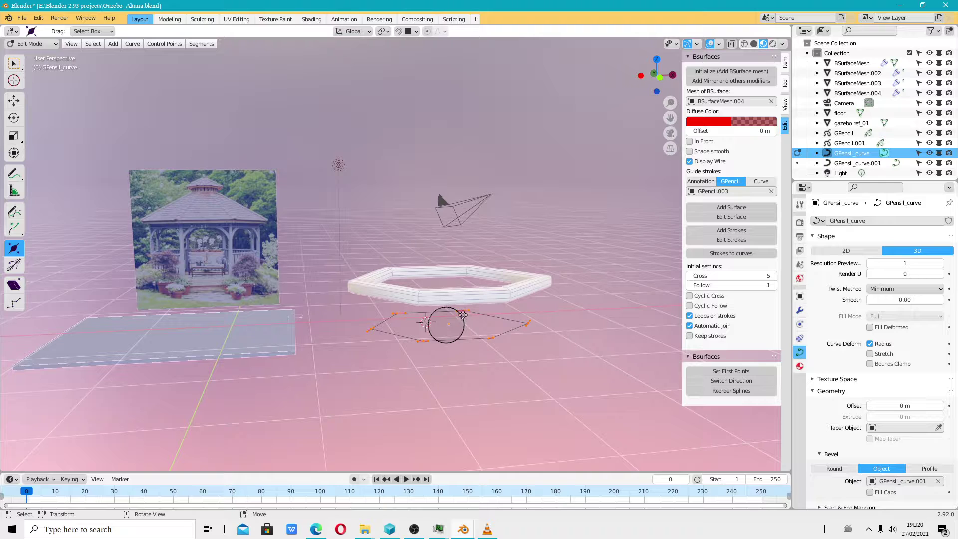
left_click_drag(462, 325, 457, 352)
left_click(458, 353)
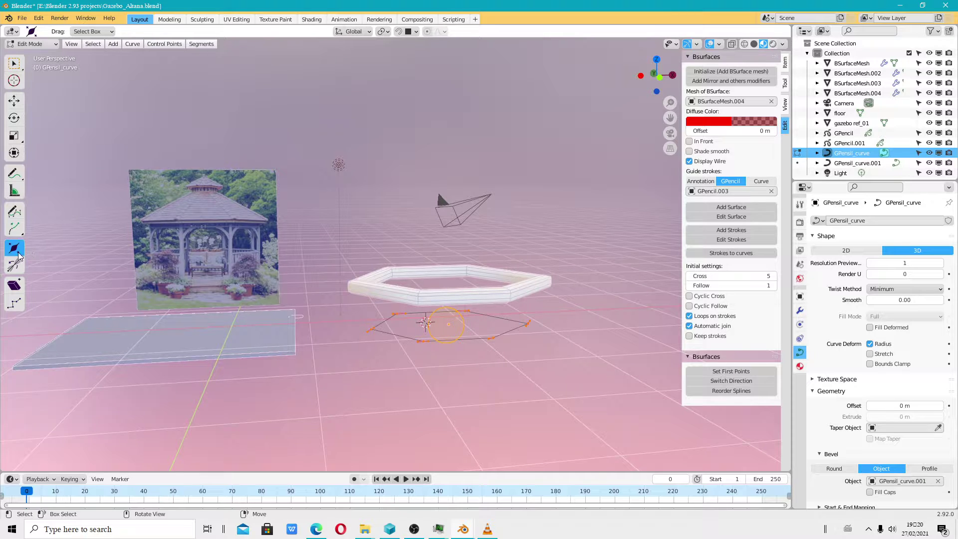
- Make the ring's tube much thicker, then return to Object Mode
left_click(800, 204)
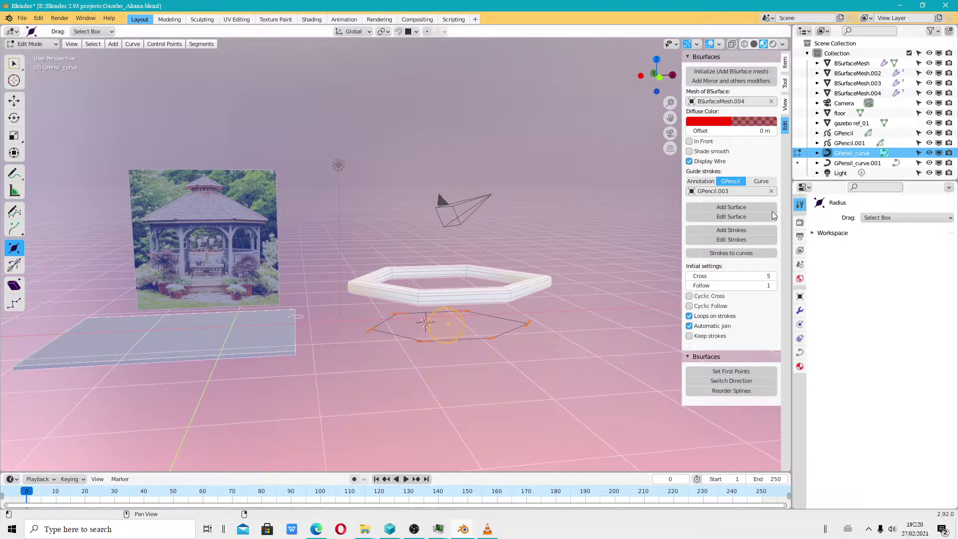
mouse_move(519, 320)
middle_mouse_down()
mouse_move(489, 349)
mouse_move(451, 330)
middle_mouse_up()
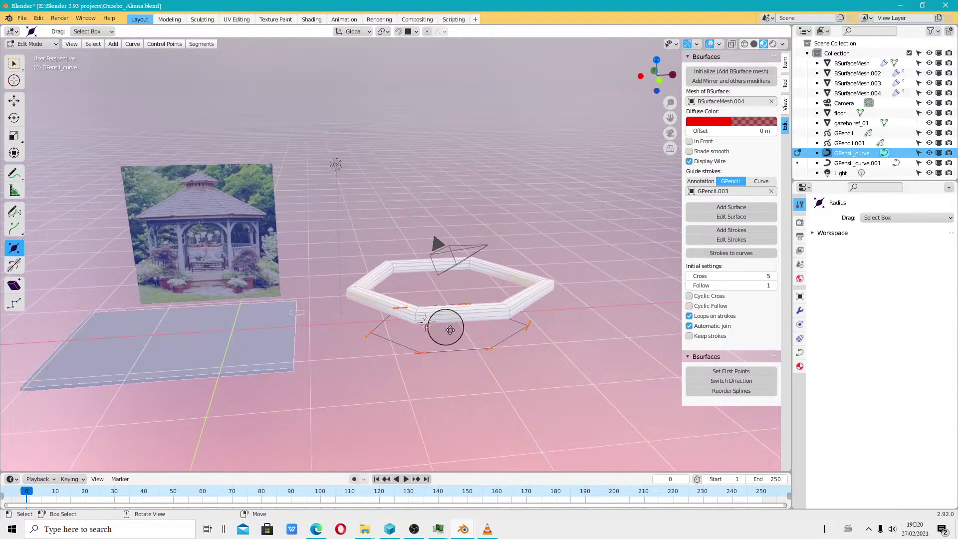
mouse_move(448, 342)
left_mouse_down()
mouse_move(439, 351)
mouse_move(444, 382)
mouse_move(469, 374)
left_mouse_up()
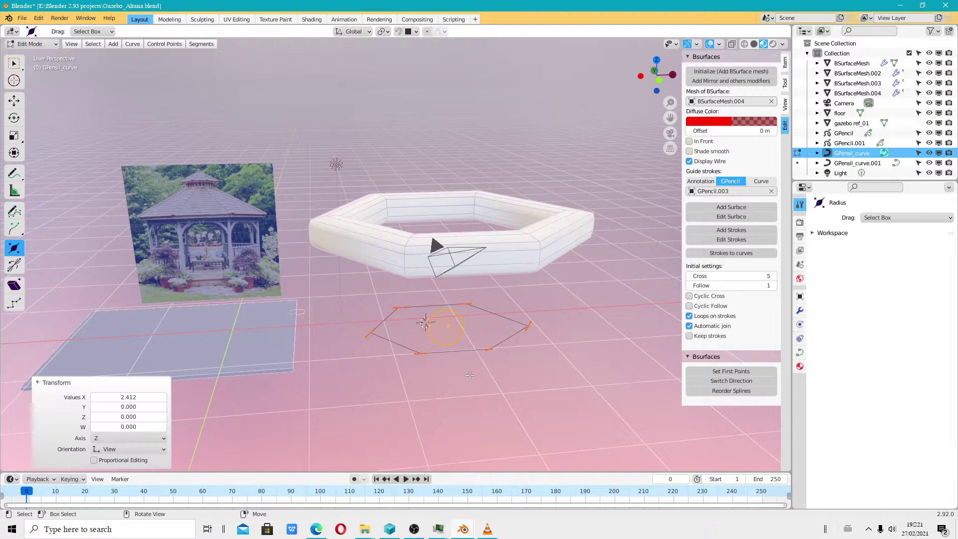
left_click(32, 44)
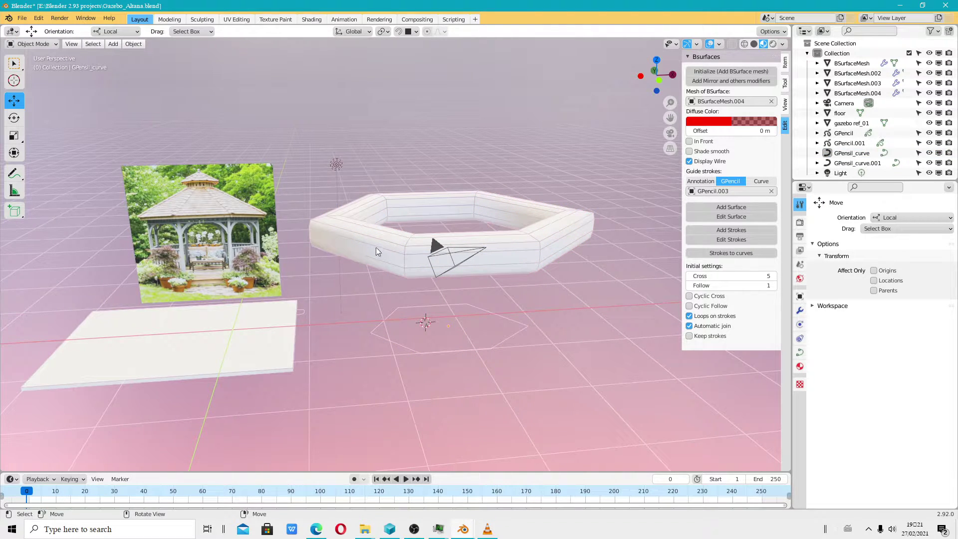
- Select the ring and convert it to a mesh
left_click(374, 247)
left_click(449, 180)
left_click(484, 209)
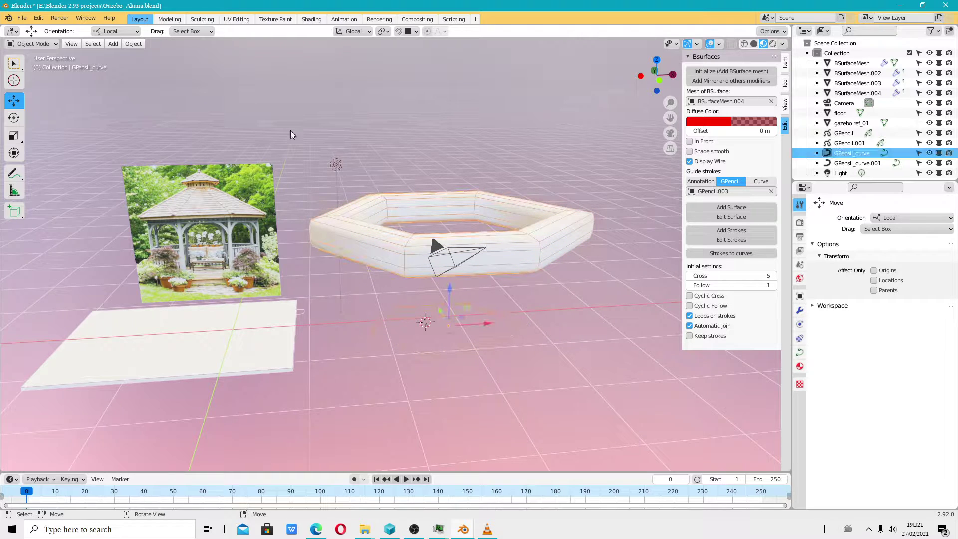
left_click(130, 44)
mouse_move(150, 307)
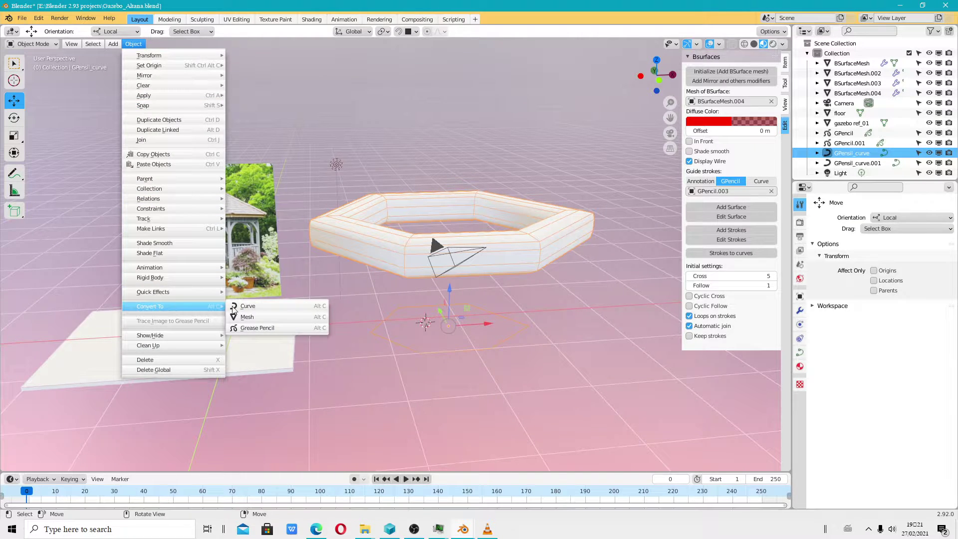
left_click(270, 317)
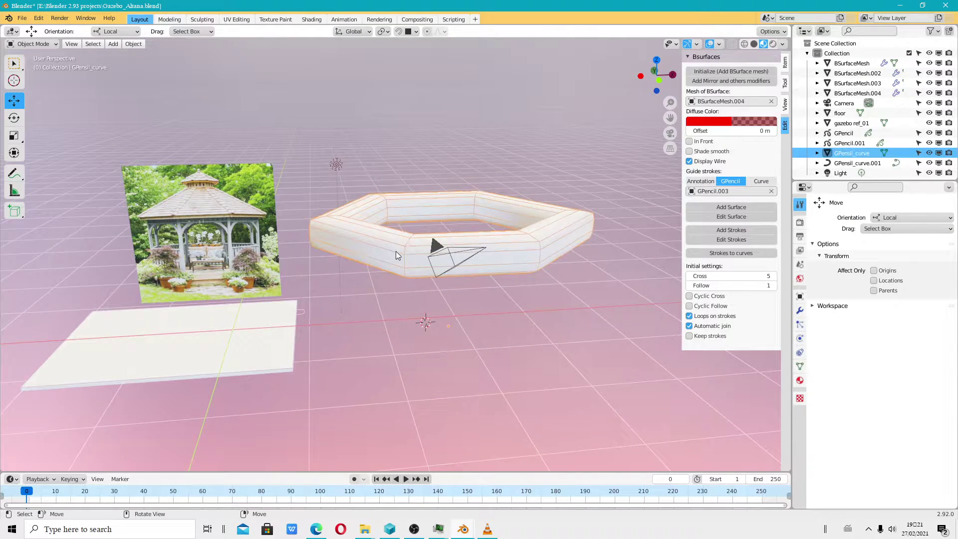
- Move the ring along X and scale it along Y to 0.845
left_click_drag(481, 325, 514, 325)
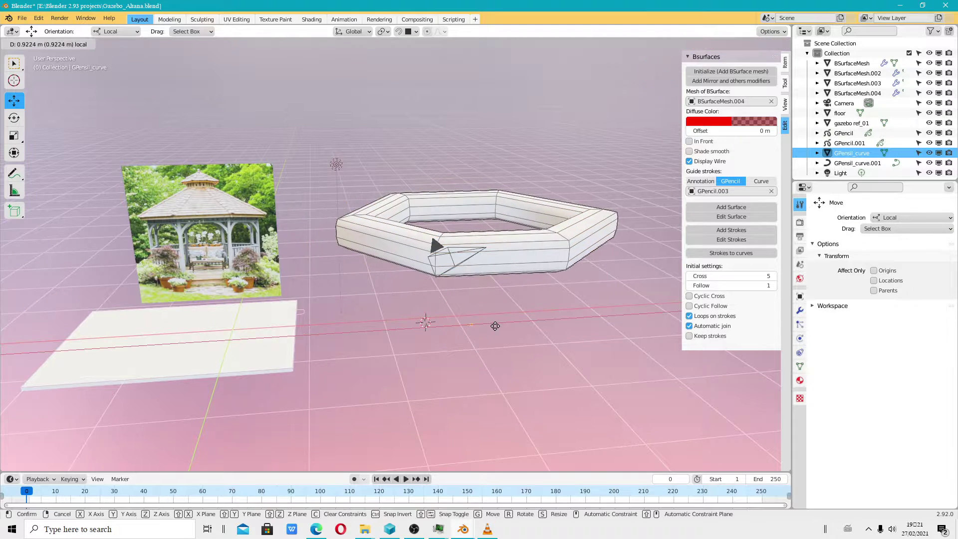
middle_click_drag(540, 241, 546, 269)
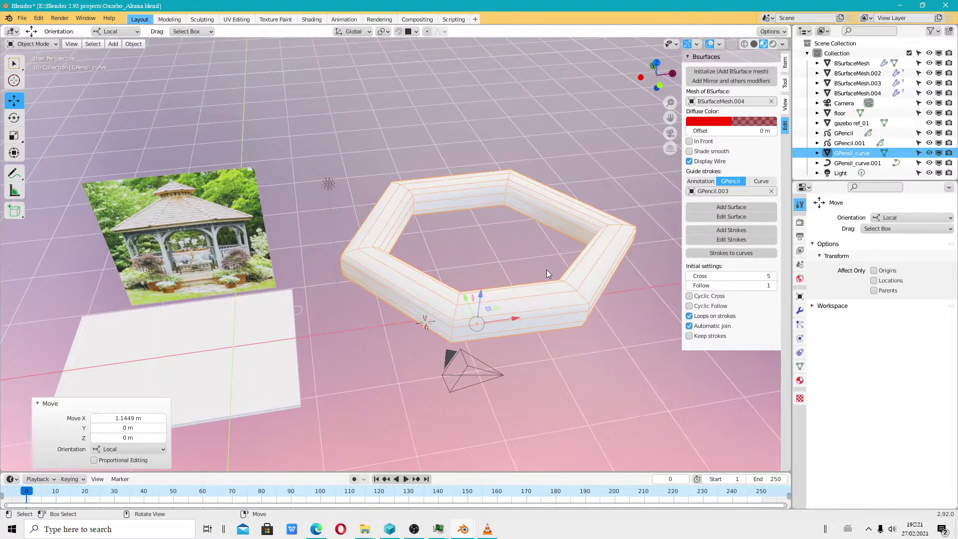
key("shift+space")
key("s")
mouse_move(486, 295)
left_mouse_down()
mouse_move(482, 316)
mouse_move(481, 307)
left_mouse_up()
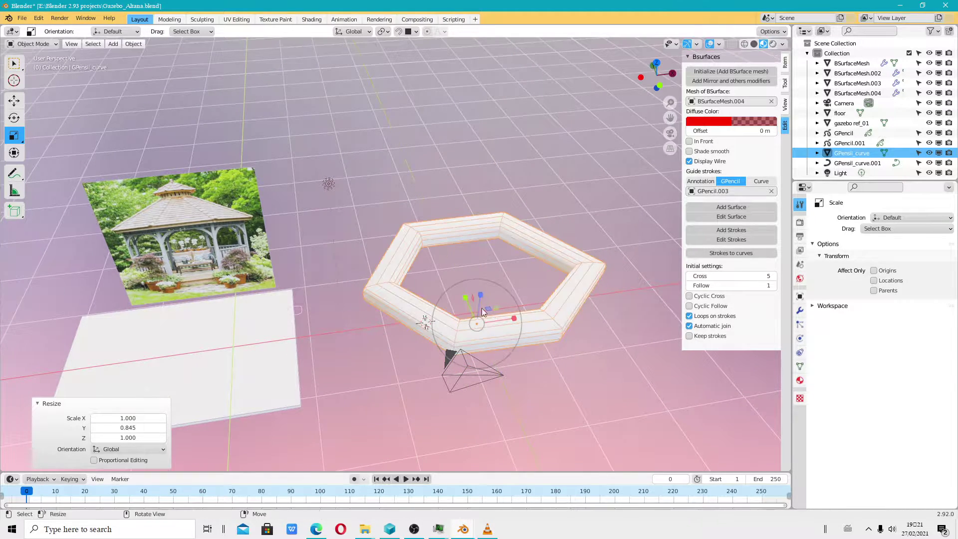
mouse_move(481, 308)
middle_mouse_down()
mouse_move(536, 318)
mouse_move(504, 299)
middle_mouse_up()
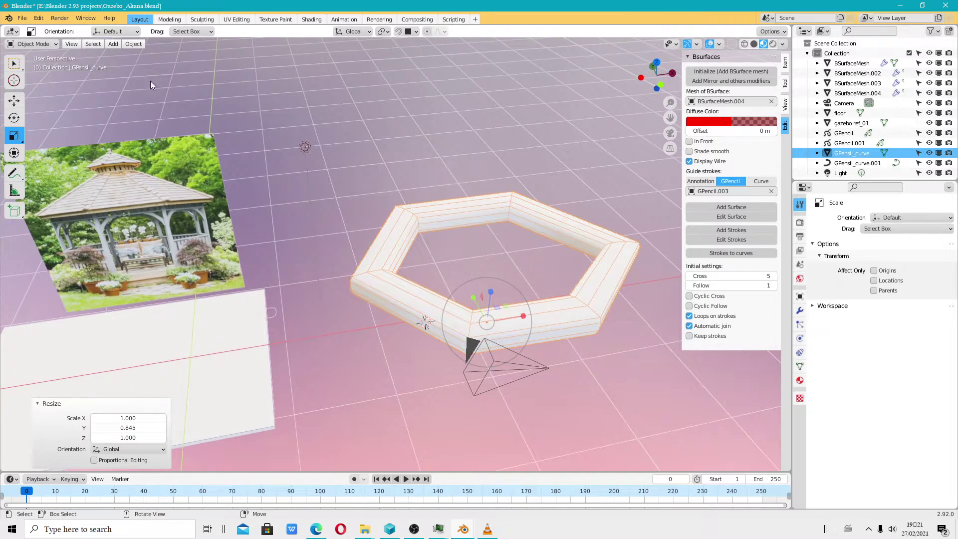
- In Edit Mode, try selecting the ring's faces by number of sides, then undo
left_click(32, 44)
left_click(30, 62)
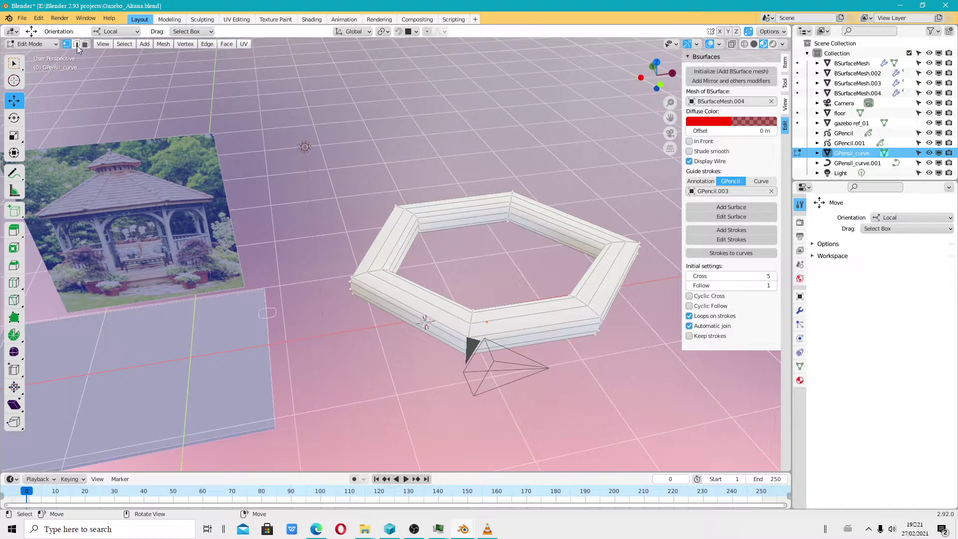
left_click(125, 44)
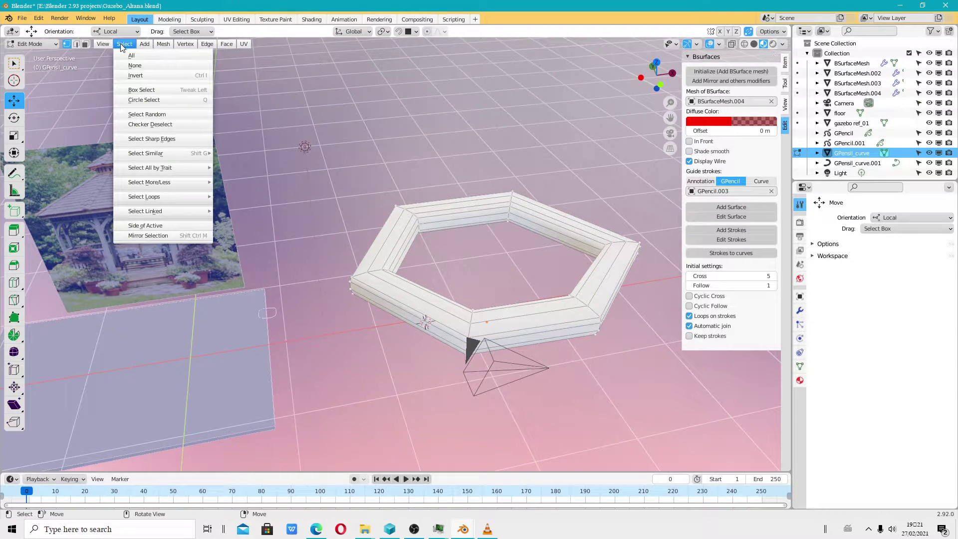
left_click(138, 53)
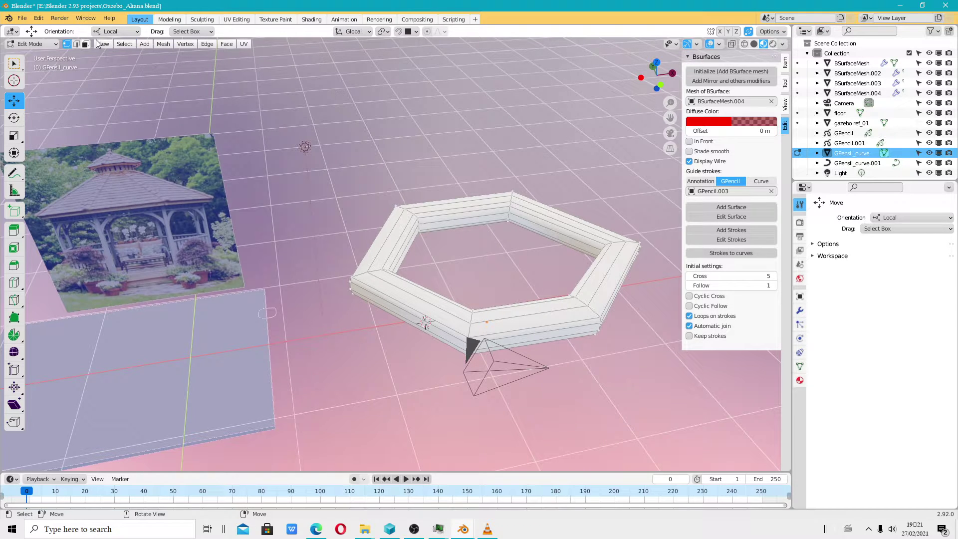
left_click(145, 44)
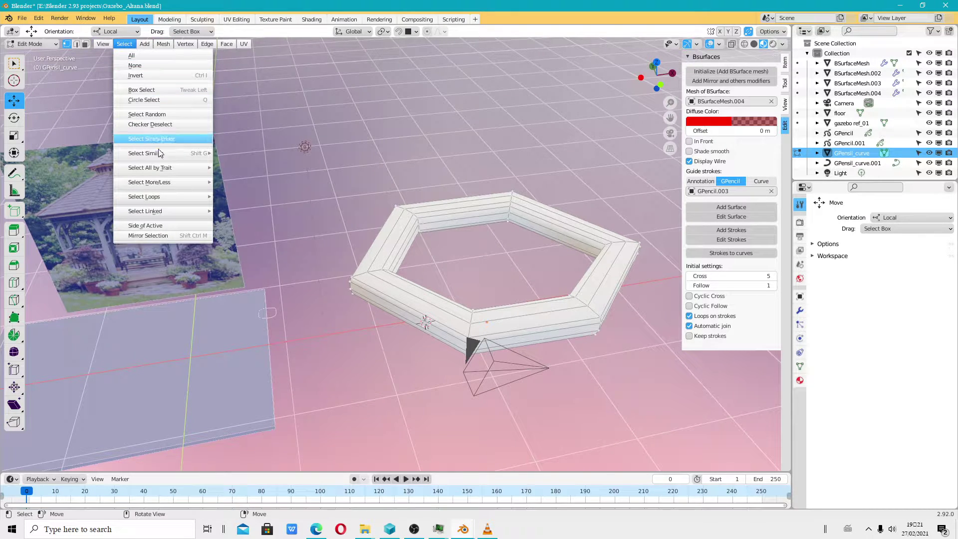
mouse_move(150, 168)
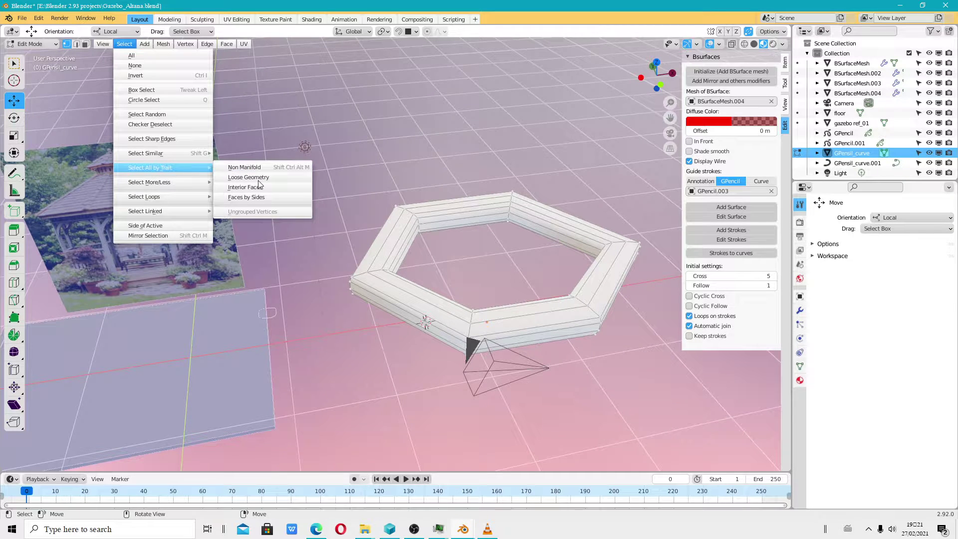
left_click(252, 197)
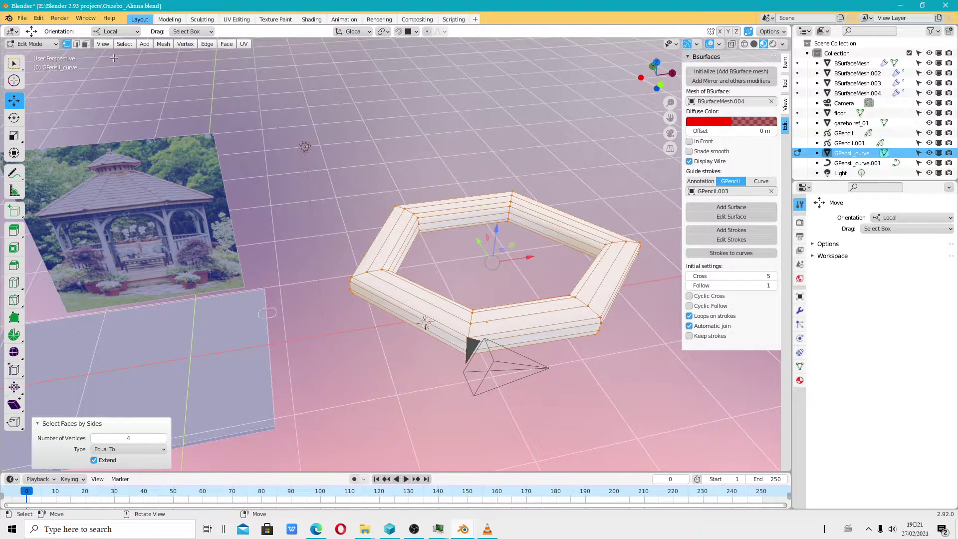
left_click(378, 275)
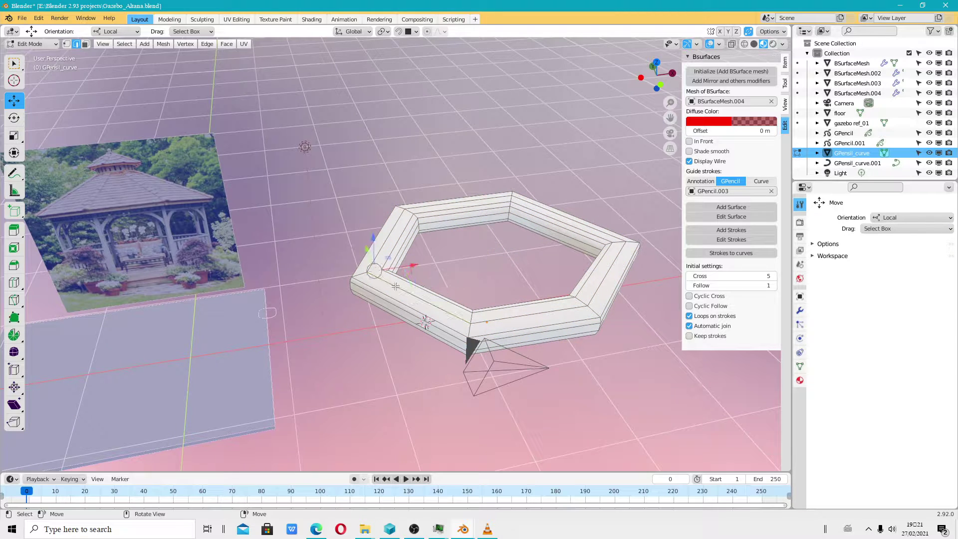
left_click(124, 44)
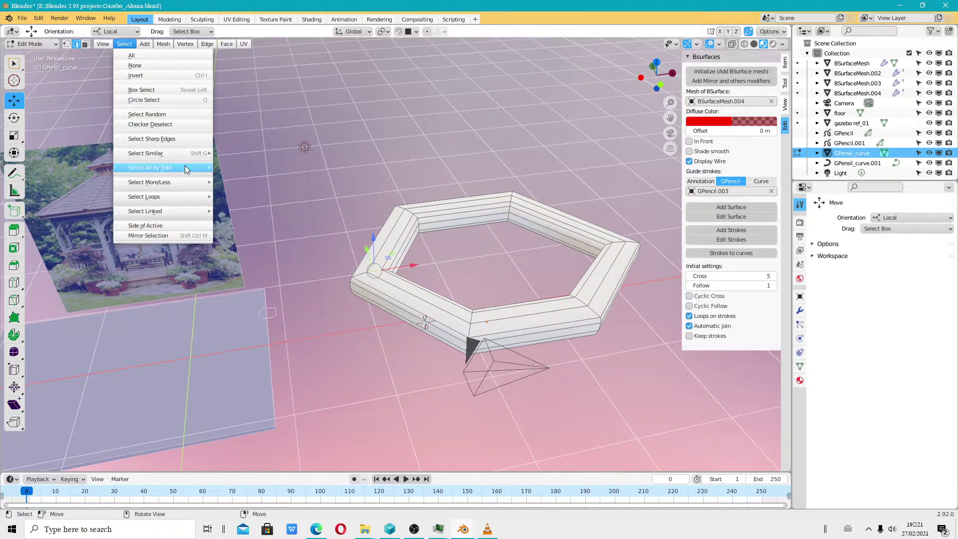
mouse_move(149, 168)
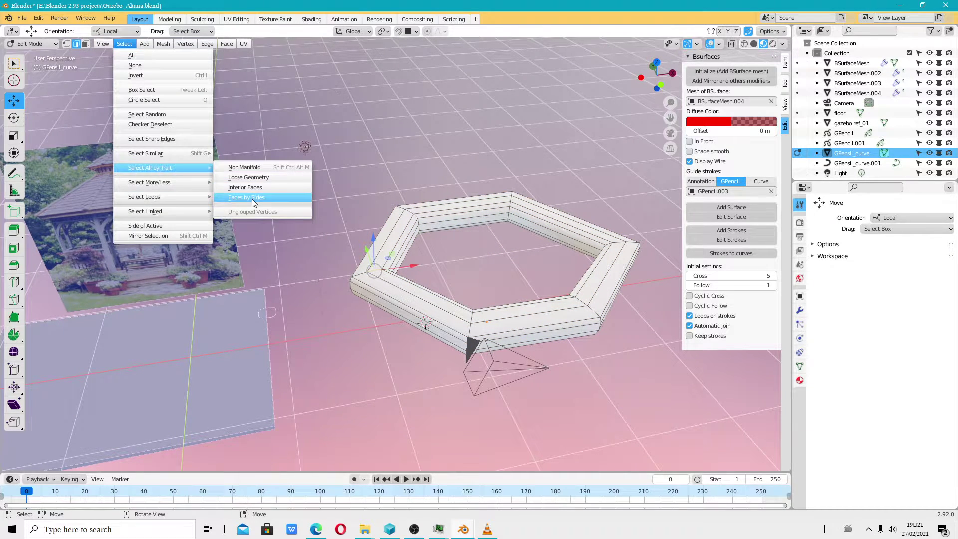
left_click(253, 198)
key("ctrl+z")
- Select the non-manifold edges, then pick several loops around the ring
left_click(124, 44)
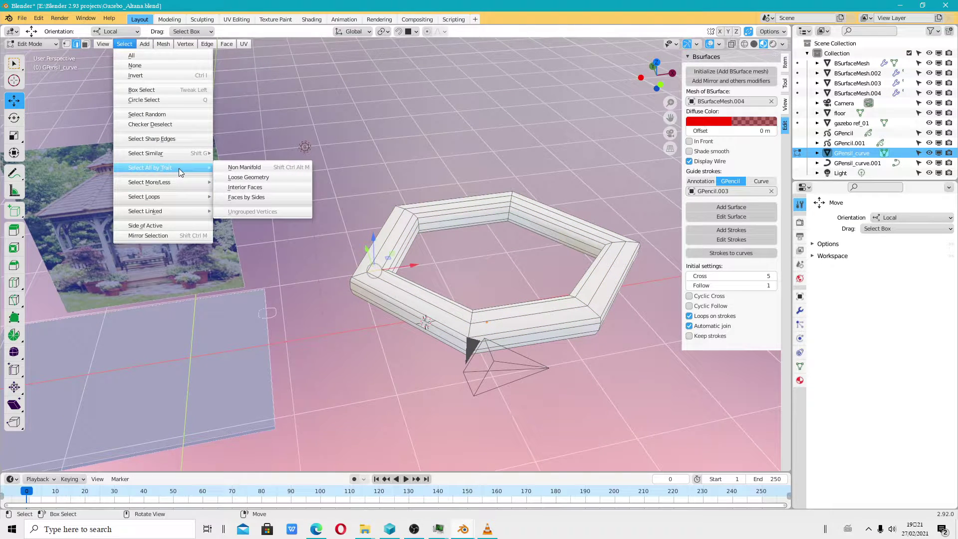
left_click(279, 168)
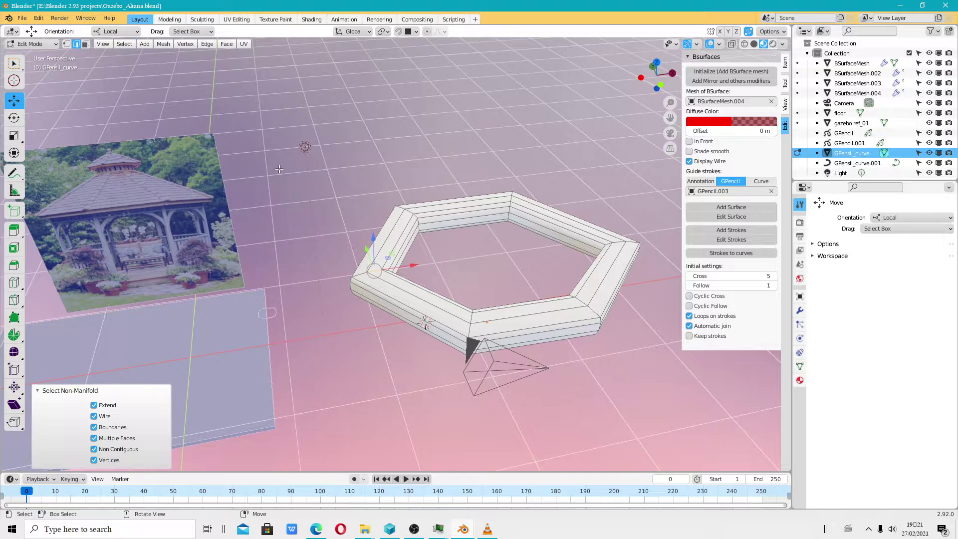
left_click(473, 330)
left_click(470, 330, "shift")
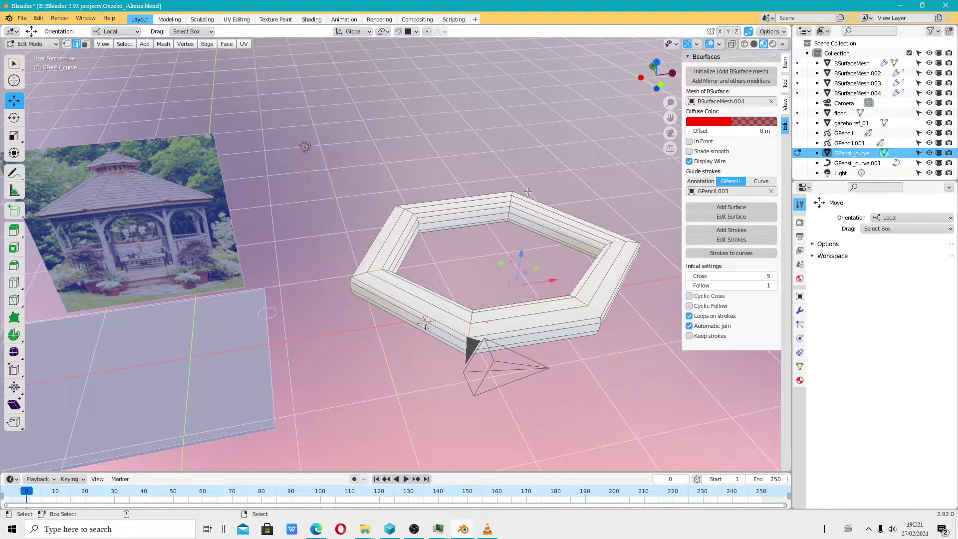
left_click(409, 211, "alt+shift")
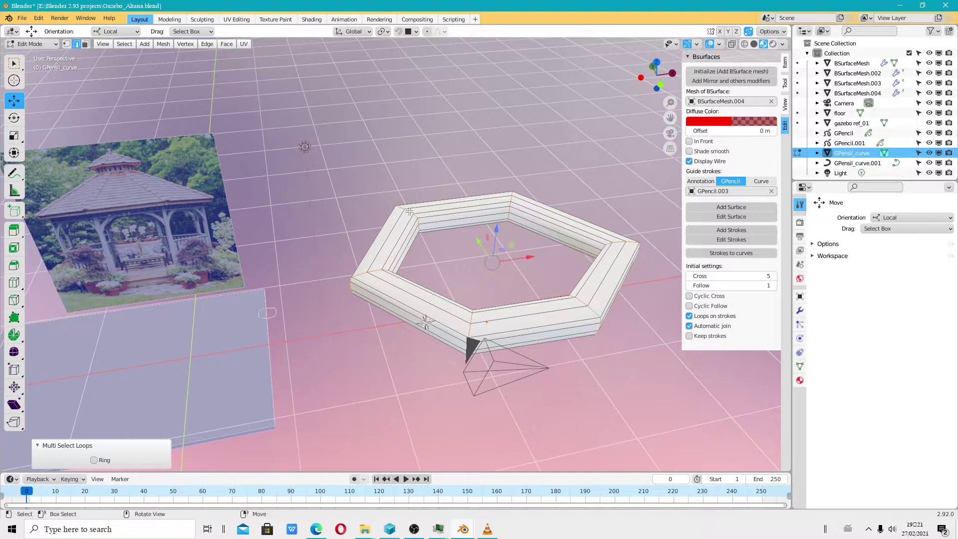
- Set the transform orientation to Local and view the hexagon from above
left_click(382, 31)
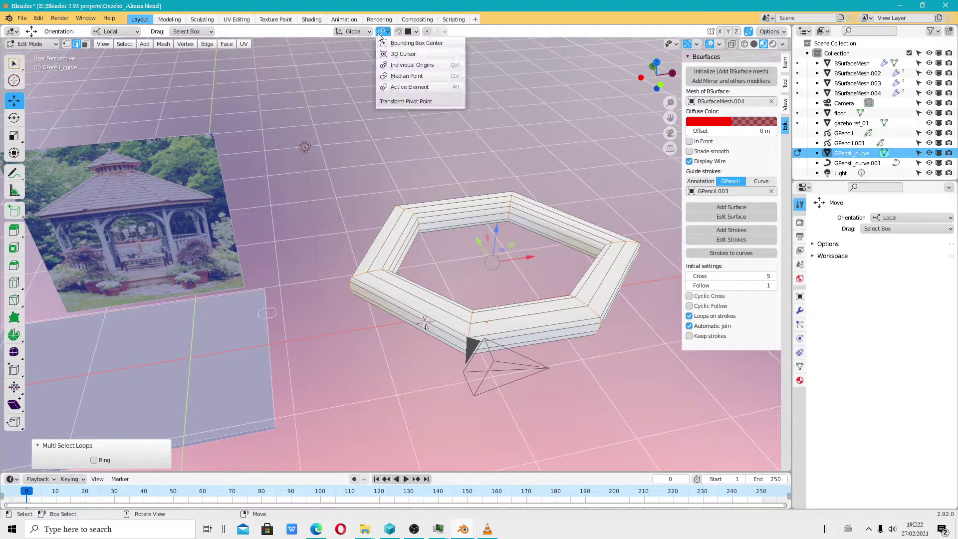
left_click(341, 31)
left_click(319, 73)
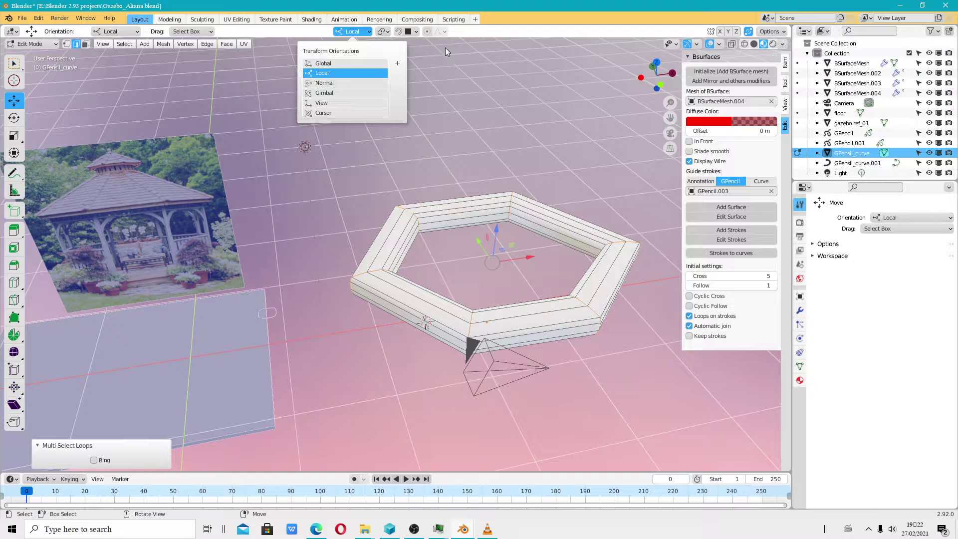
left_click(384, 32)
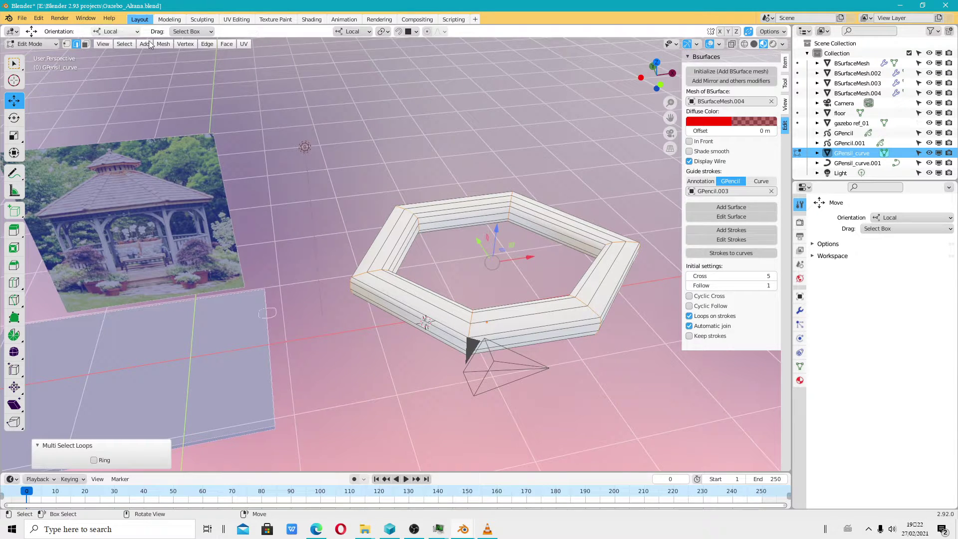
middle_click_drag(383, 283, 405, 307)
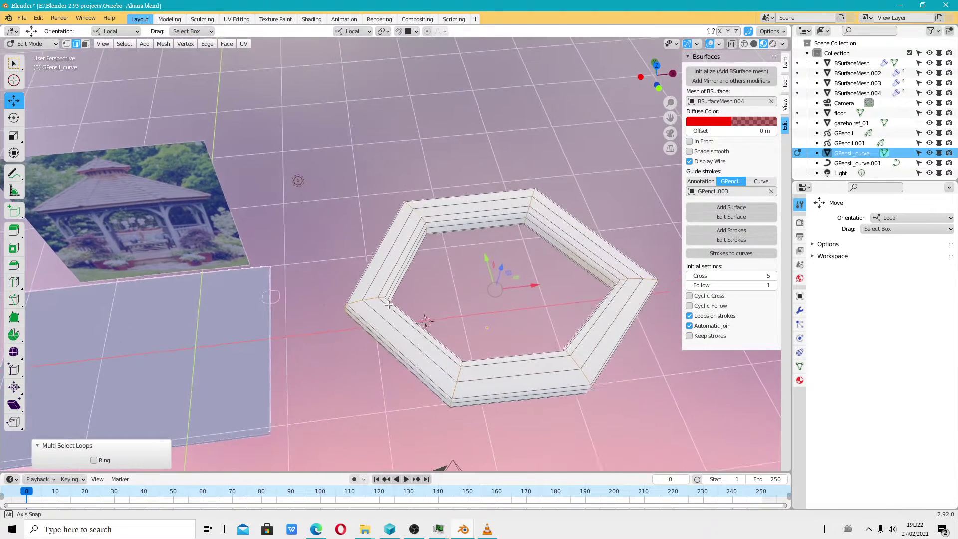
key("shift+space")
- Set the pivot to Individual Origins and scale the selected loops smaller
key("s")
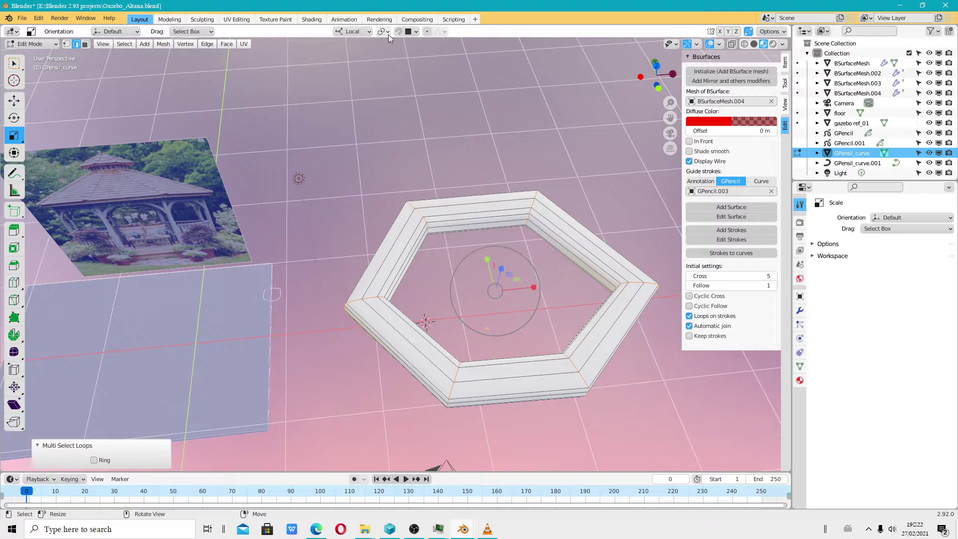
left_click(386, 32)
left_click(407, 65)
left_click_drag(536, 290, 534, 288)
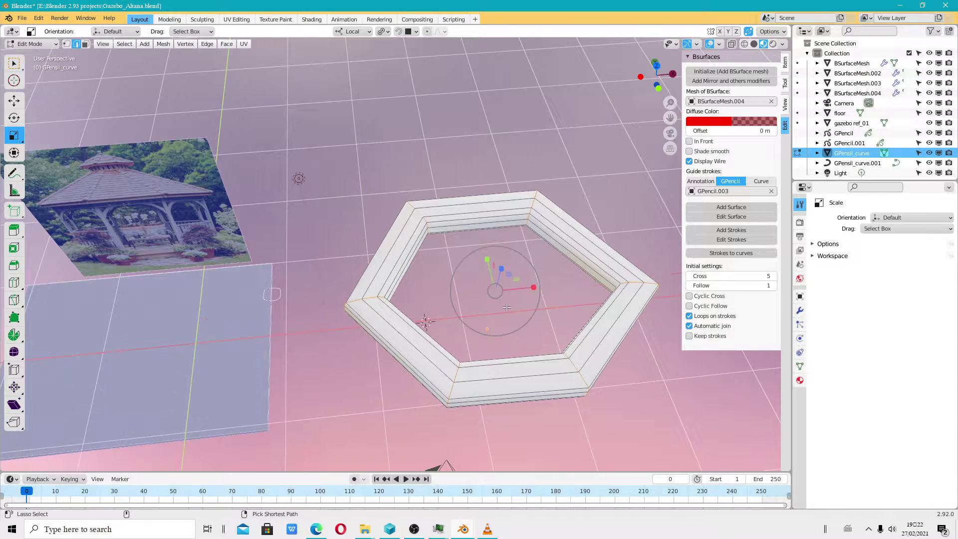
key("s")
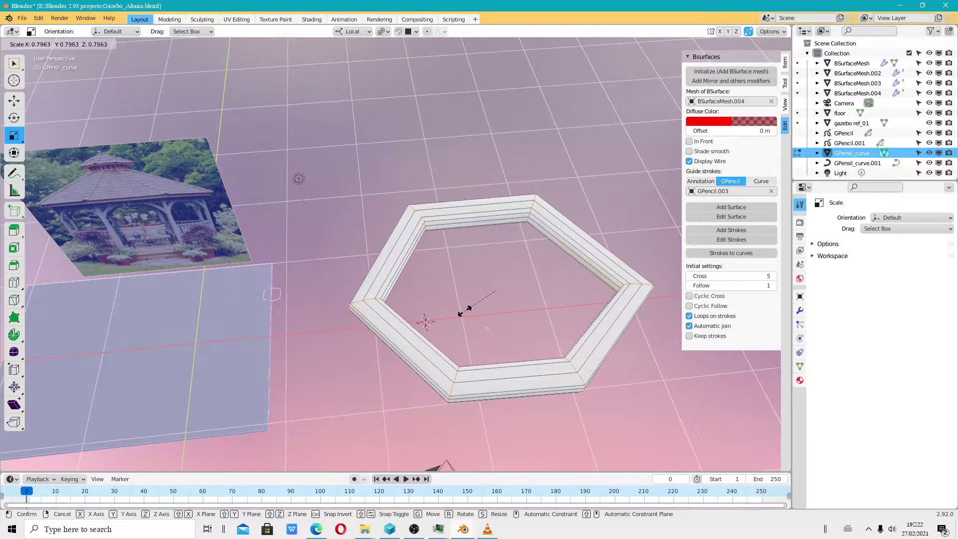
left_click(473, 303)
middle_click_drag(473, 302, 439, 260)
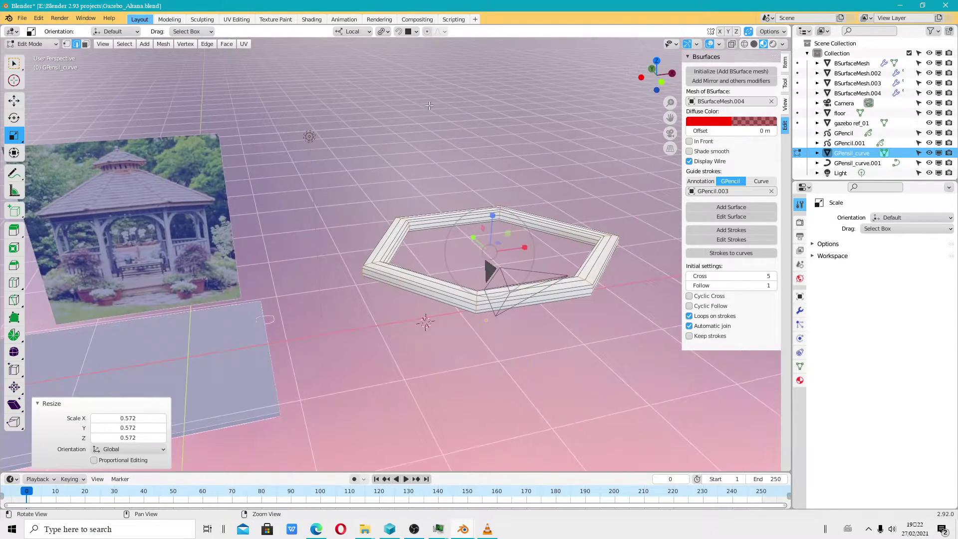
- Rescale the loops to 1.495 around individual origins, then return to Object Mode
left_click(383, 31)
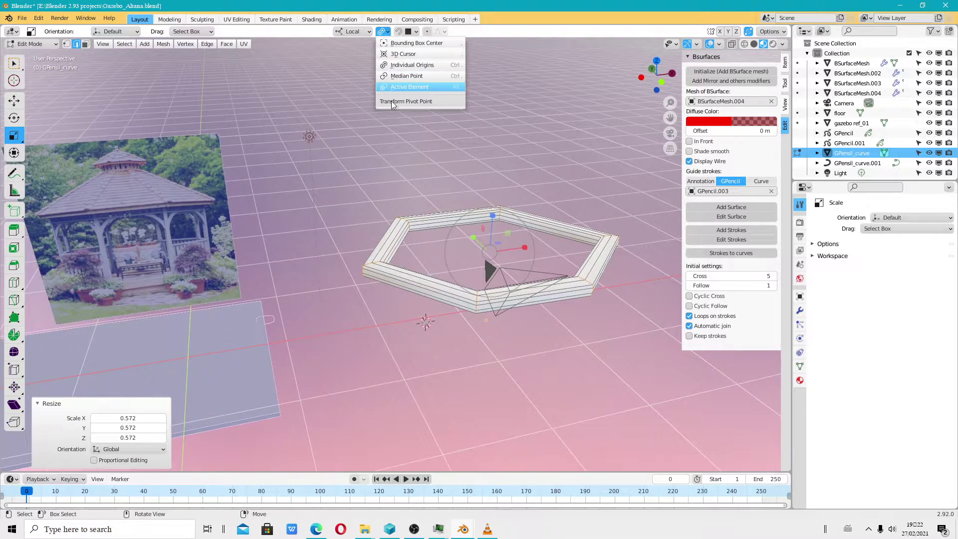
left_click(408, 66)
left_click_drag(449, 266, 423, 283)
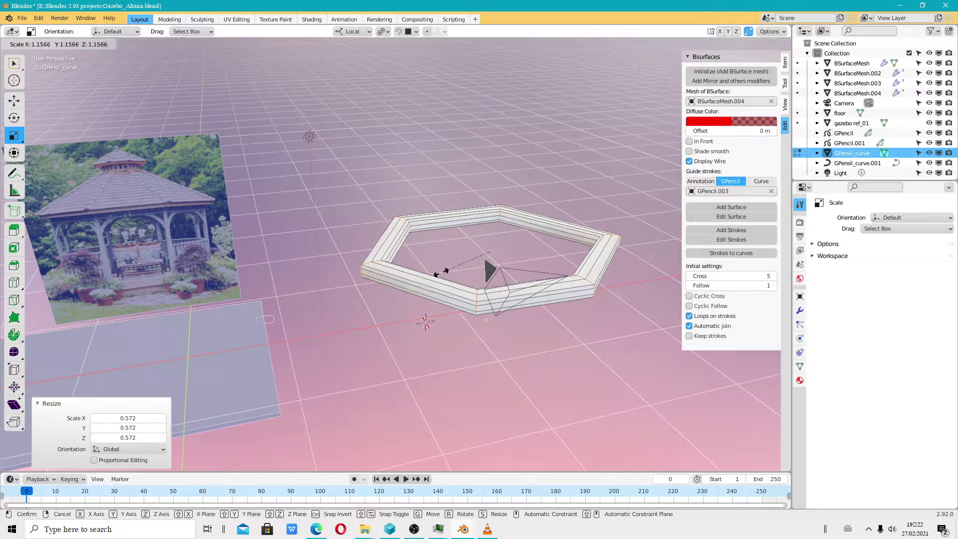
left_click(430, 280)
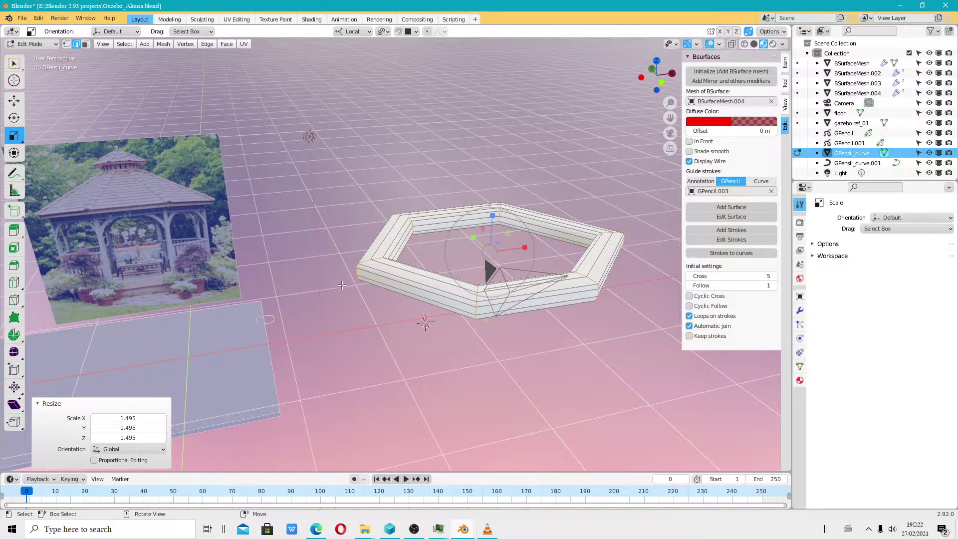
mouse_move(430, 280)
middle_mouse_down()
mouse_move(342, 313)
mouse_move(257, 177)
middle_mouse_up()
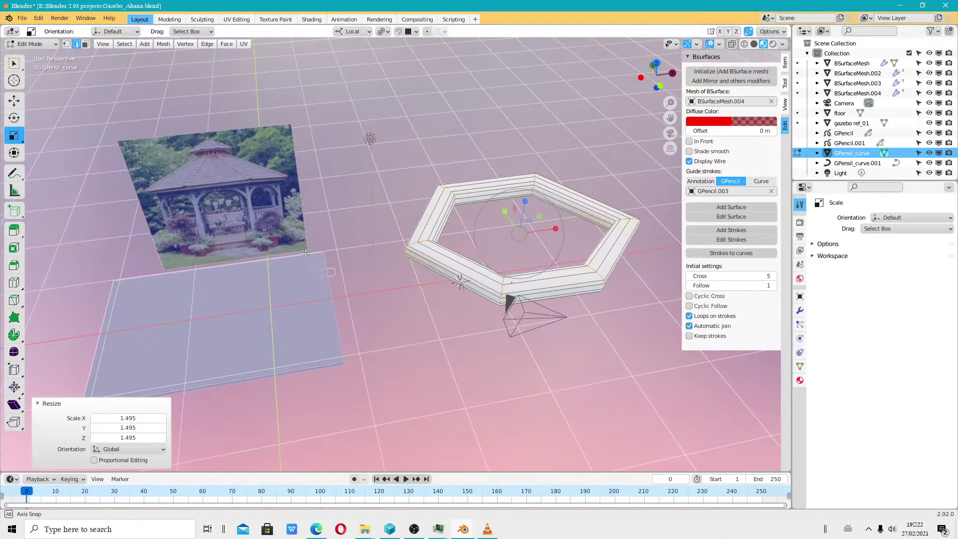
left_click(30, 44)
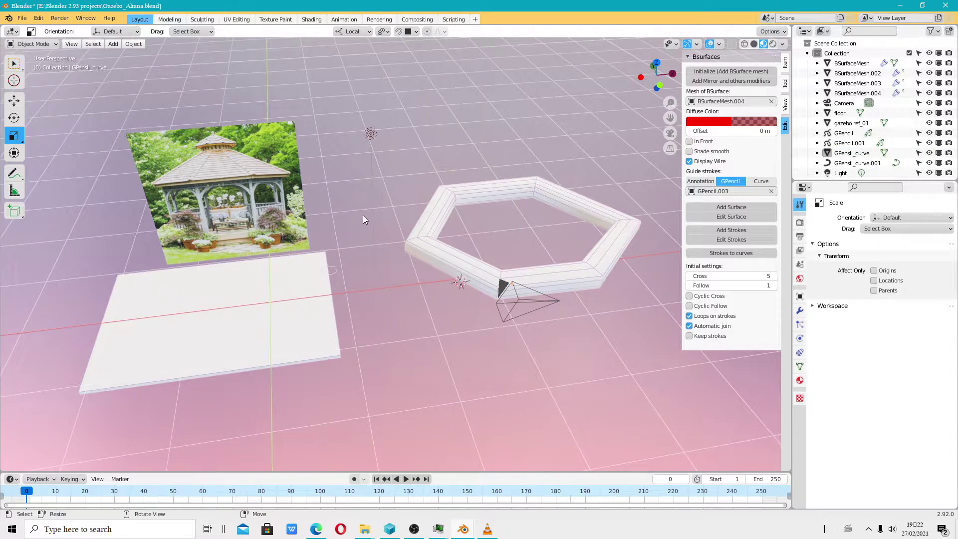
- Toggle world-space lighting on and off in Solid shading, then switch to Material Preview
mouse_move(363, 216)
middle_mouse_down()
mouse_move(368, 246)
mouse_move(387, 242)
mouse_move(342, 205)
mouse_move(349, 194)
middle_mouse_up()
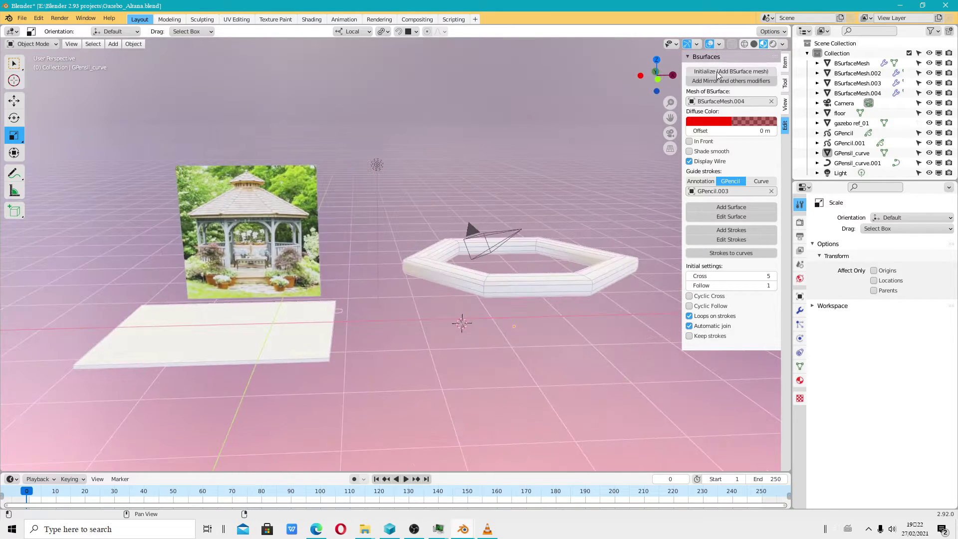
left_click(756, 44)
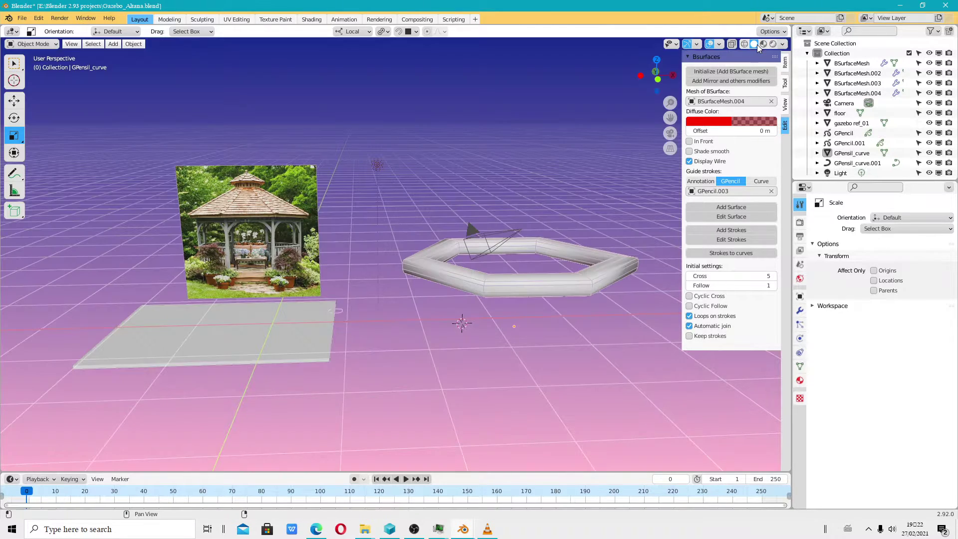
left_click(783, 44)
left_click(728, 141)
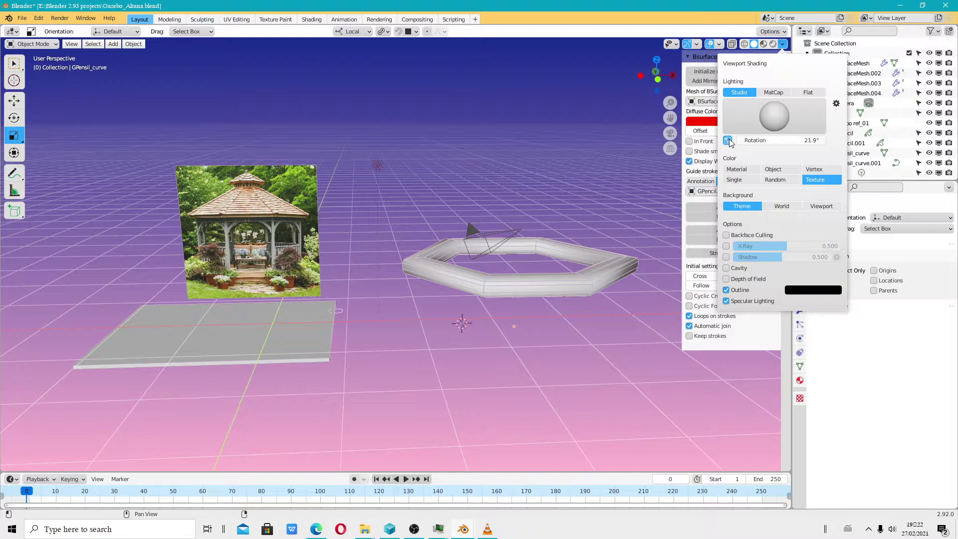
left_click(728, 141)
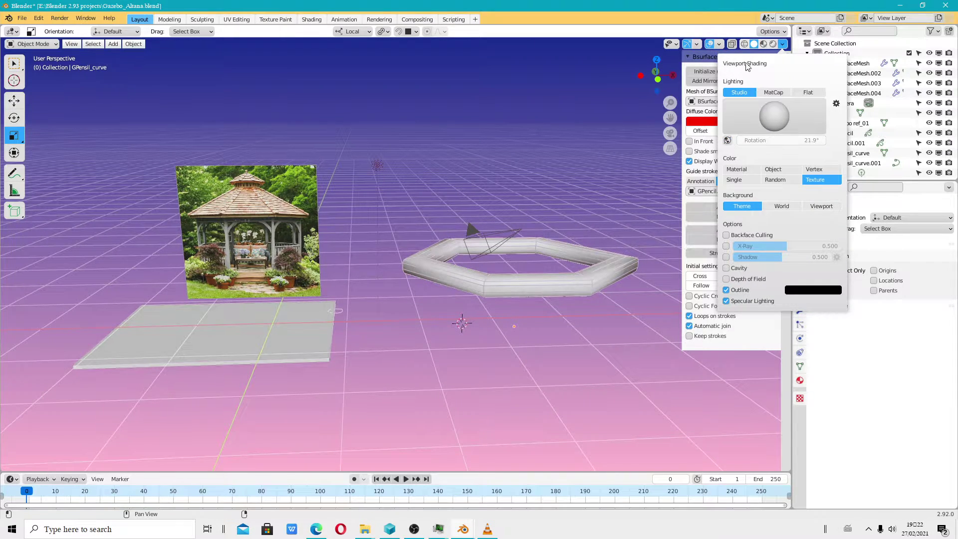
left_click(764, 44)
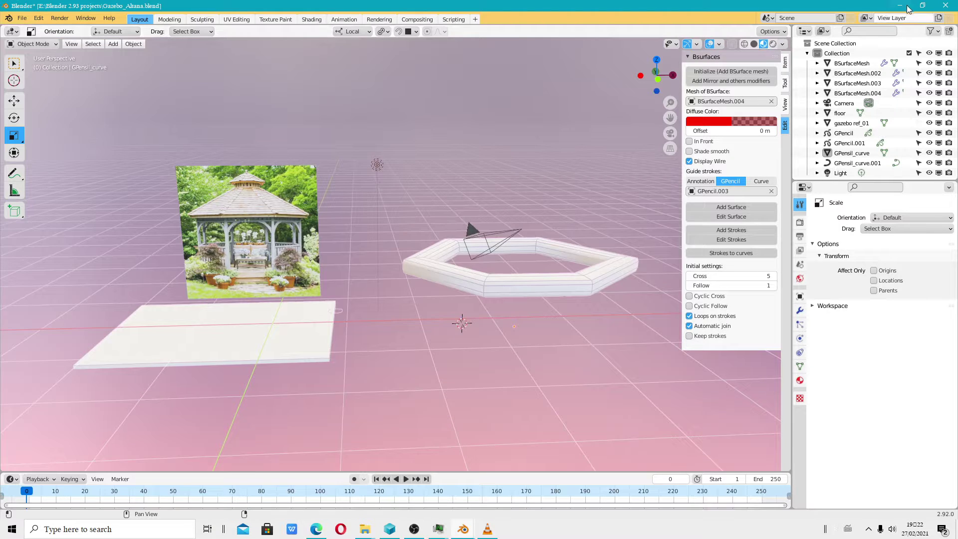
- Raise the world opacity, environment strength and blur, and show the HDRI environments
mouse_move(406, 192)
middle_mouse_down()
mouse_move(399, 202)
mouse_move(496, 238)
middle_mouse_up()
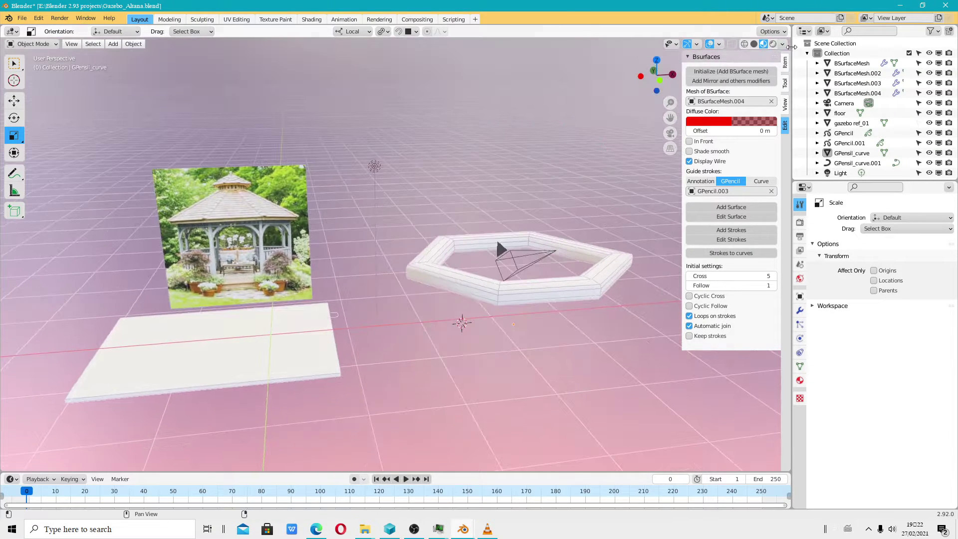
left_click(782, 43)
left_click_drag(769, 174, 793, 163)
left_click_drag(786, 185, 802, 185)
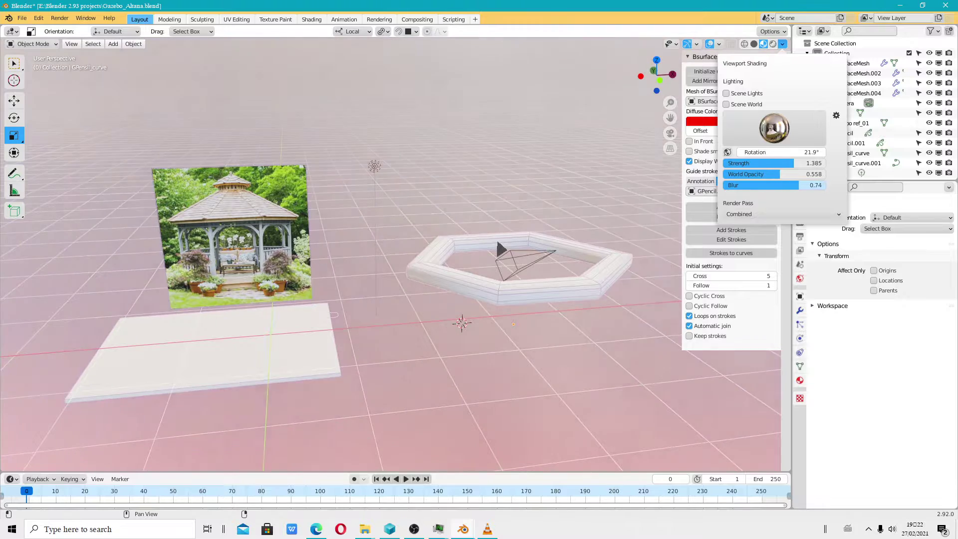
left_click(774, 127)
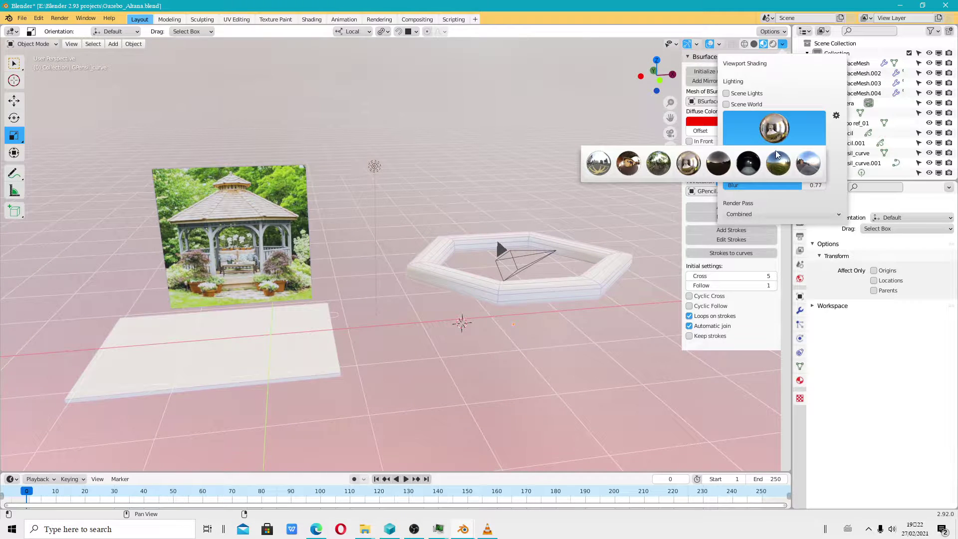
- From the light preferences, start installing an HDRI and sort E:\ by name
left_click(837, 116)
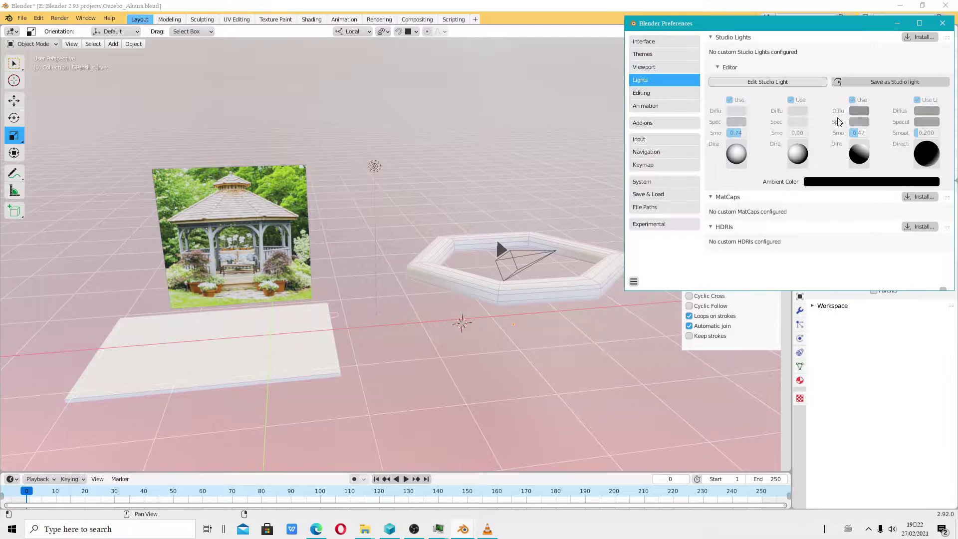
left_click(917, 228)
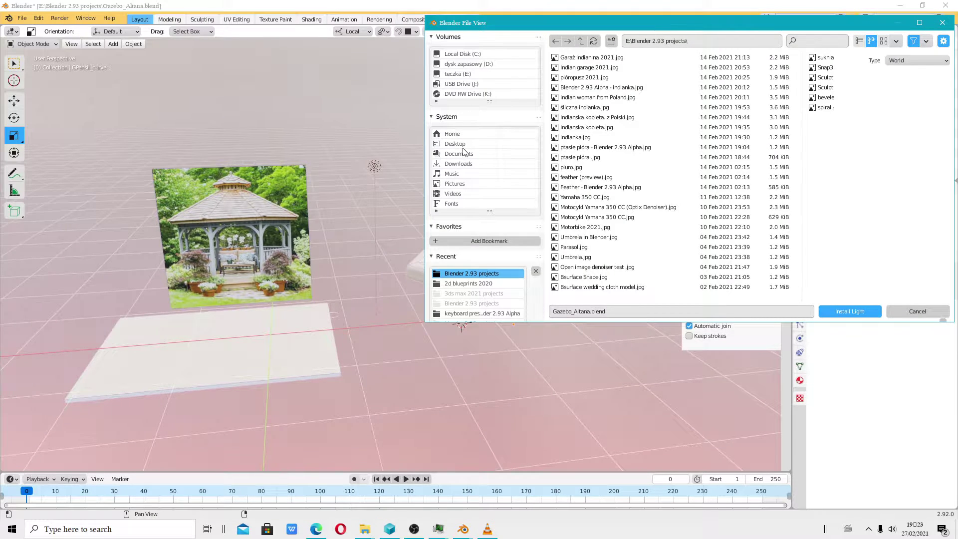
left_click(467, 74)
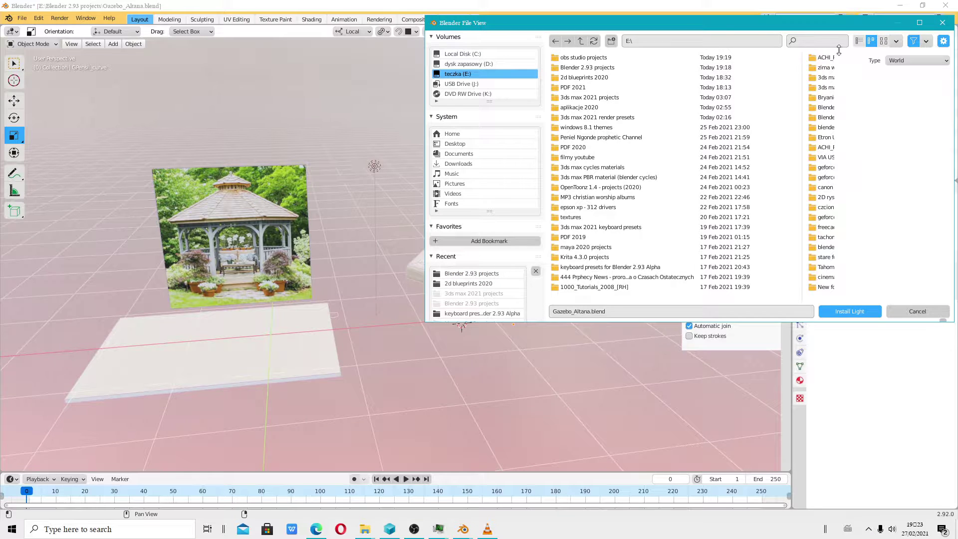
left_click(898, 42)
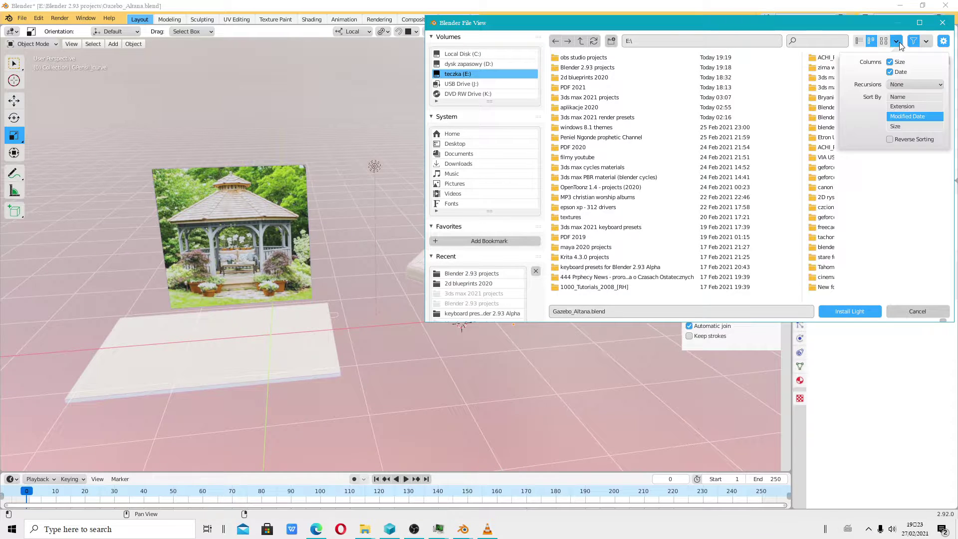
left_click(898, 96)
- Scroll through the E:\ folder columns looking for the HDRI file
scroll(574, 196, "down", 2)
scroll(574, 196, "down", 2)
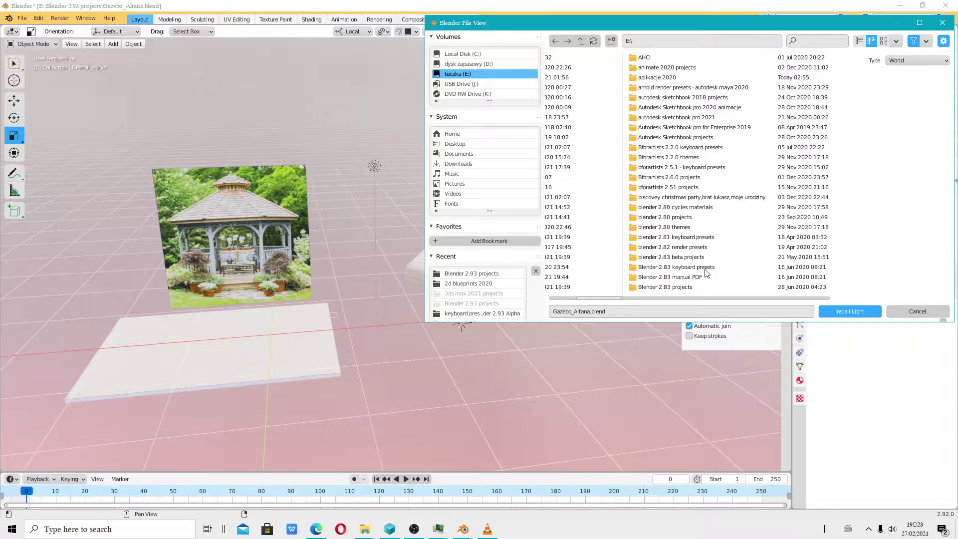
scroll(705, 247, "down", 3)
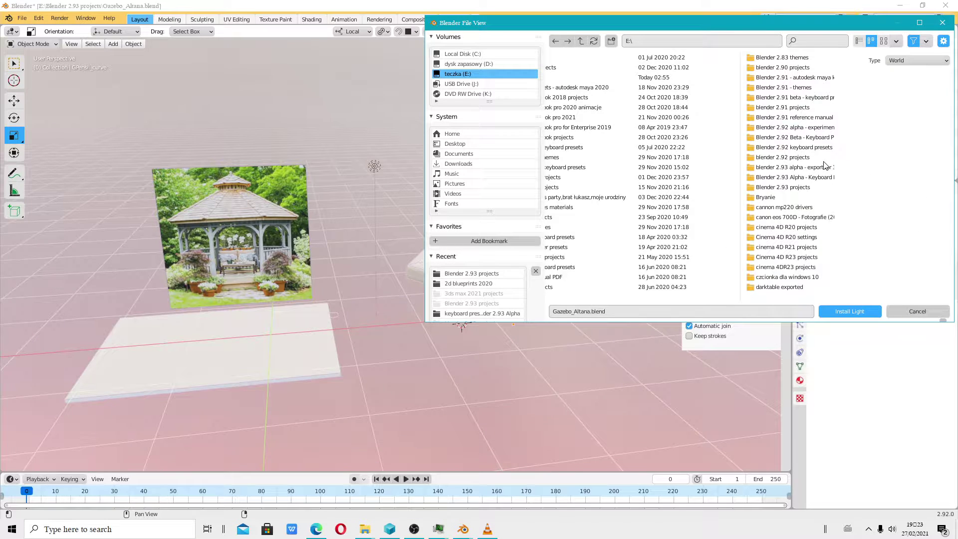
scroll(828, 191, "down", 2)
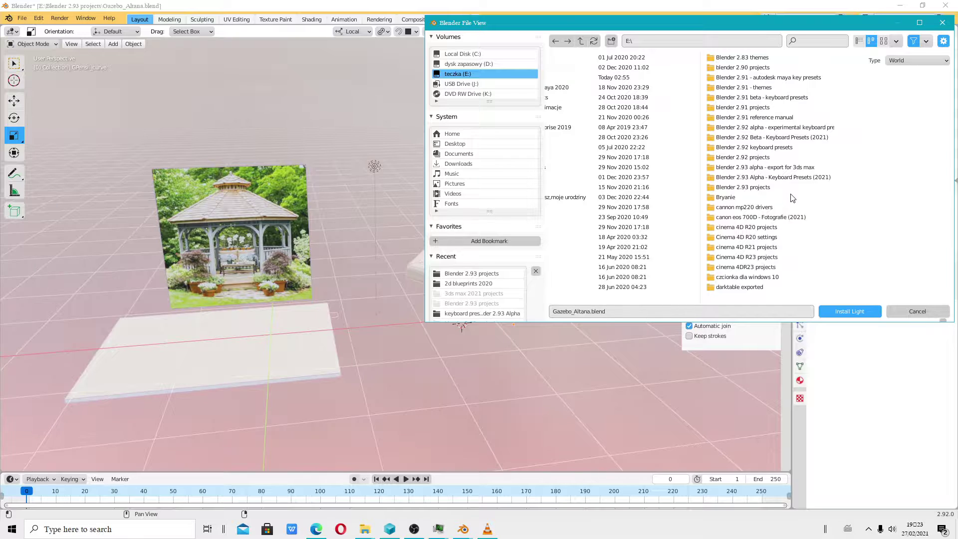
scroll(793, 198, "up", 3)
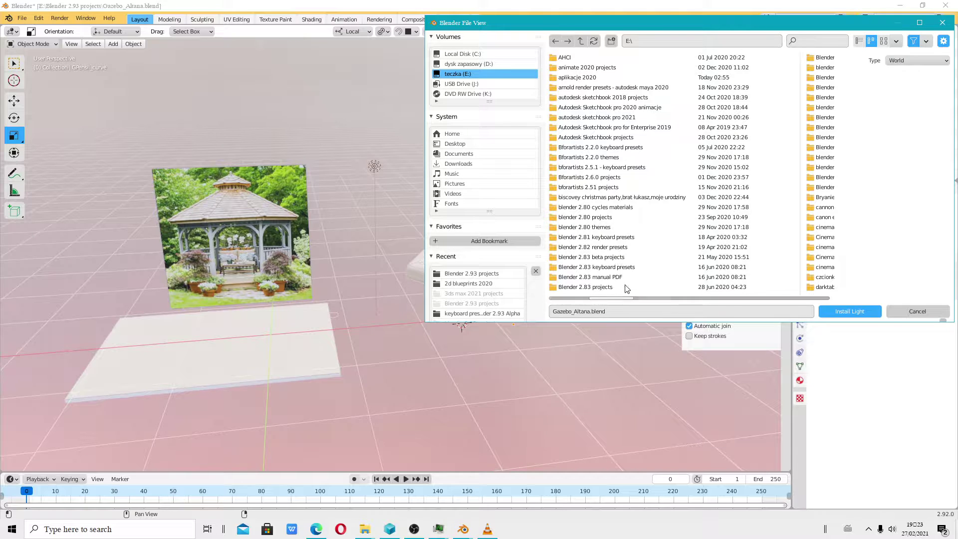
scroll(629, 288, "up", 3)
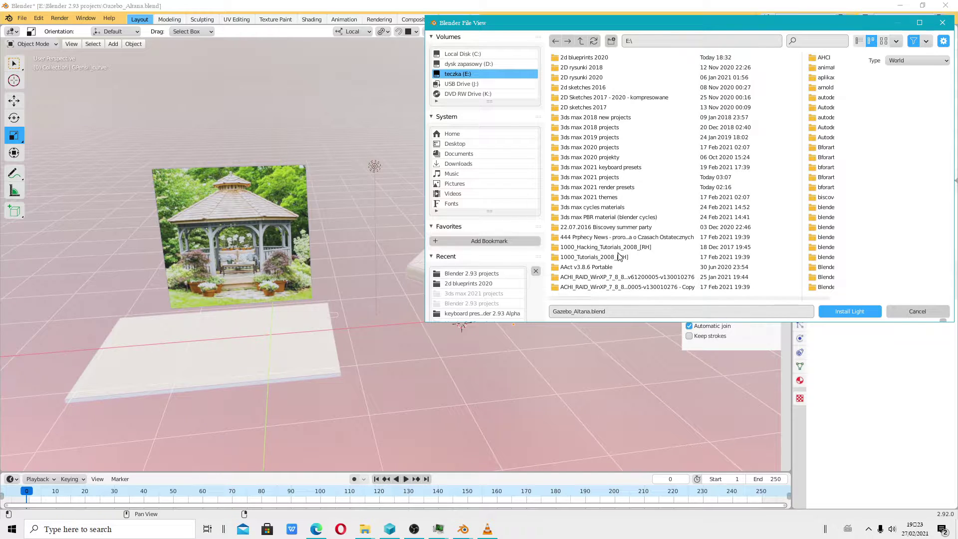
scroll(629, 277, "down", 2)
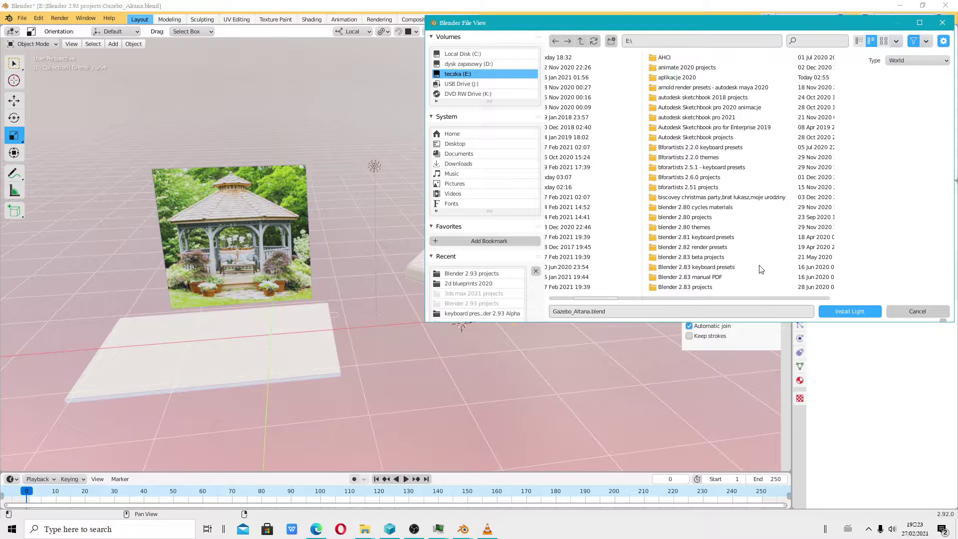
scroll(761, 269, "down", 2)
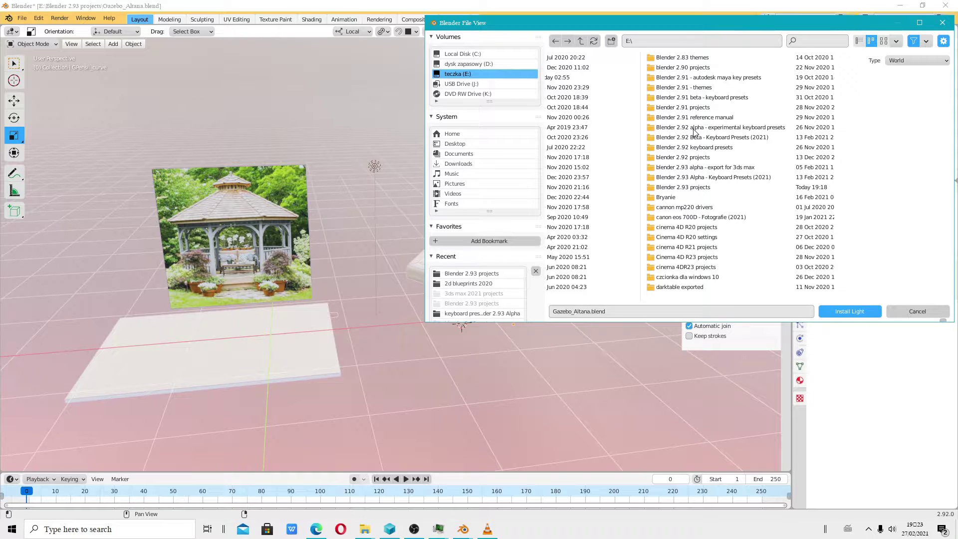
scroll(691, 138, "down", 1)
scroll(691, 139, "down", 1)
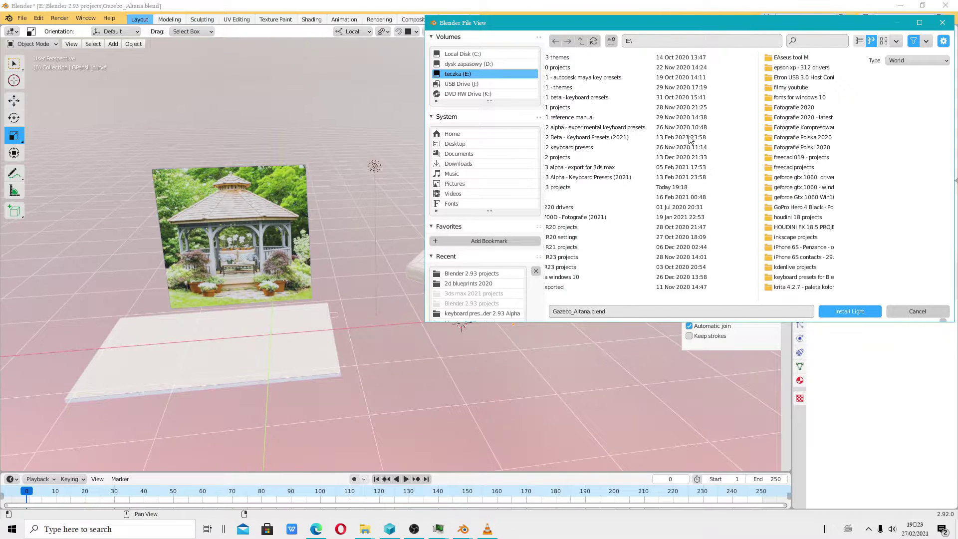
scroll(691, 138, "down", 1)
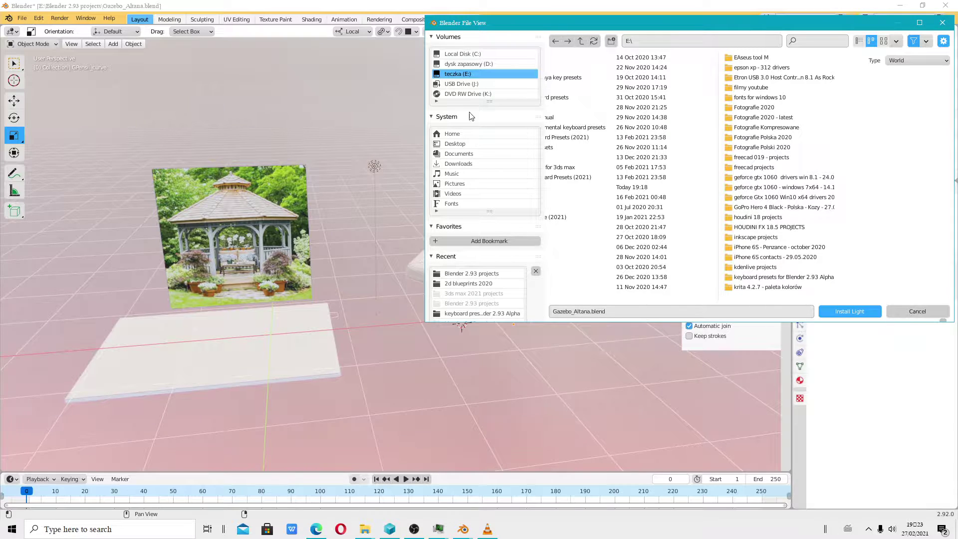
- Browse the D: and E: drives, then cancel the file browser without installing
left_click(477, 65)
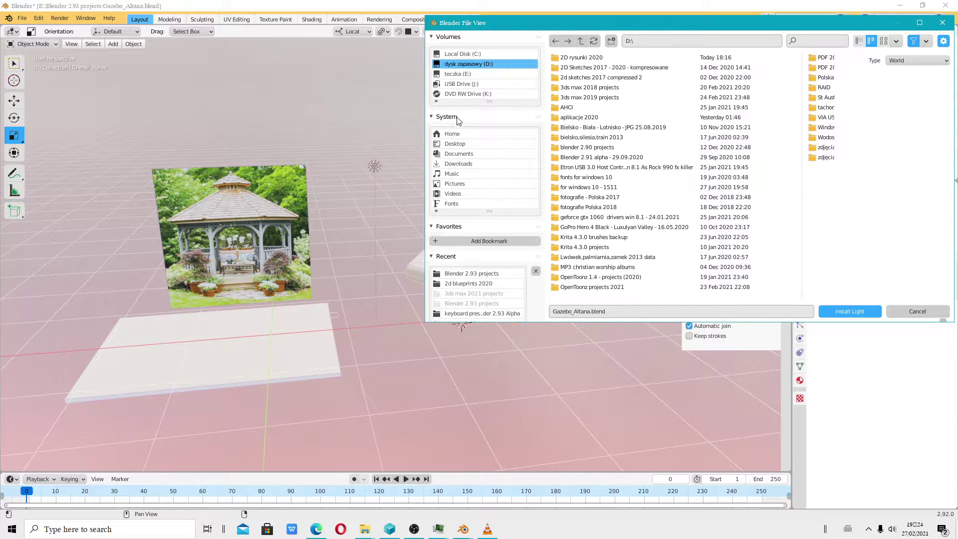
left_click(463, 75)
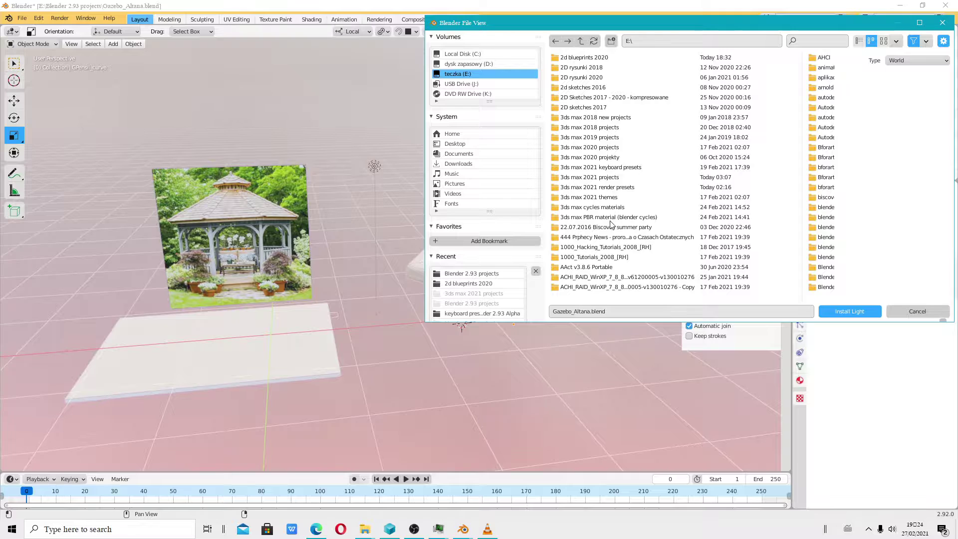
scroll(643, 227, "down", 2)
scroll(649, 229, "down", 3)
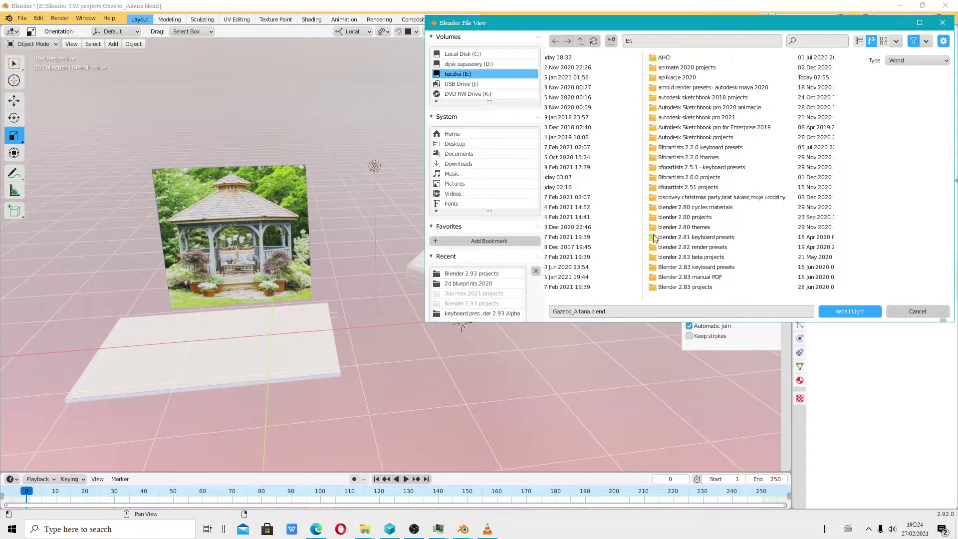
scroll(716, 287, "down", 1)
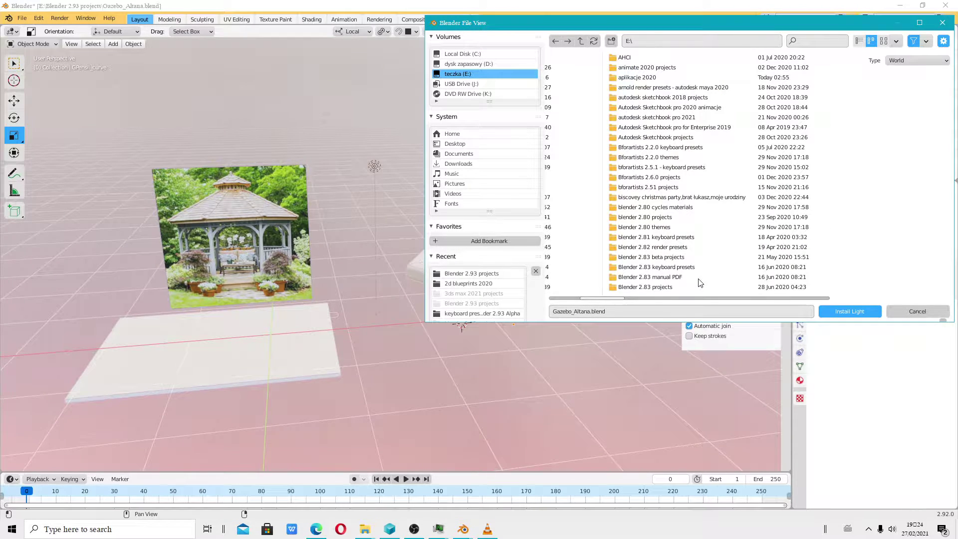
scroll(687, 262, "down", 2)
scroll(688, 263, "down", 1)
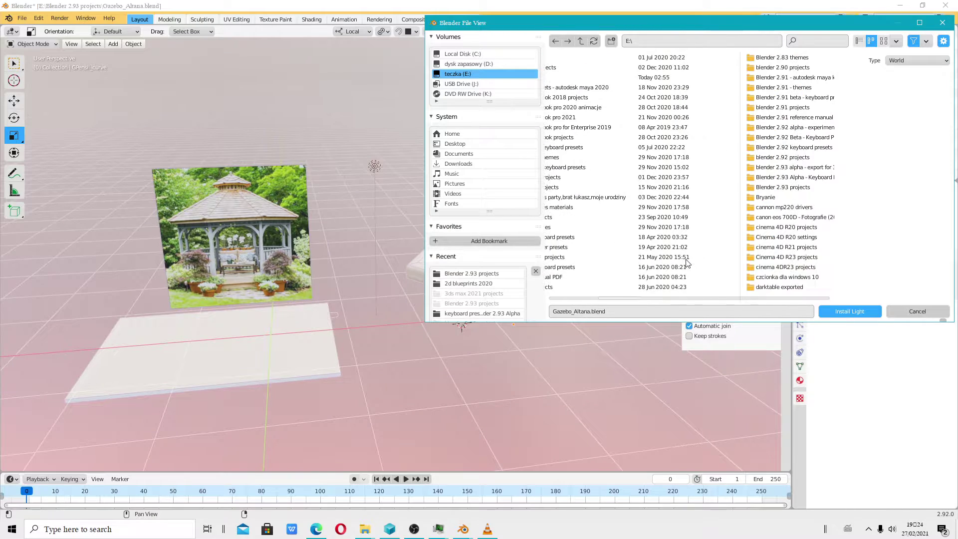
scroll(687, 262, "down", 2)
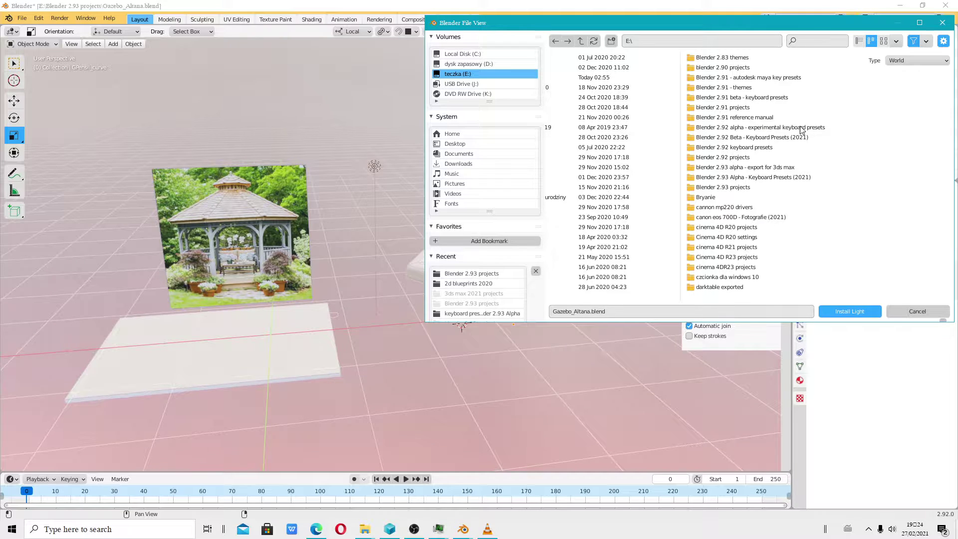
left_click(917, 311)
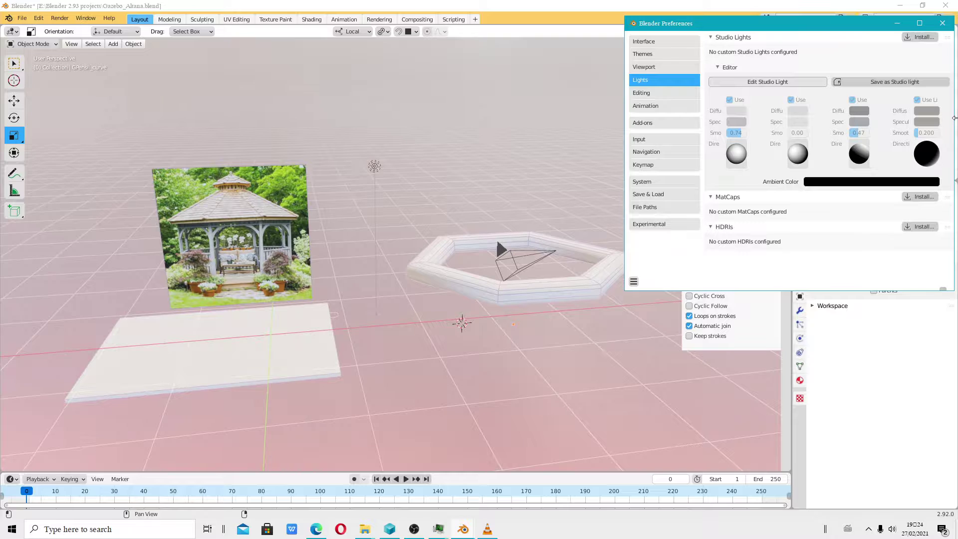
- Close Preferences and rename GPensil_curve to 'extrude gazibo'
left_click(943, 23)
left_click(456, 284)
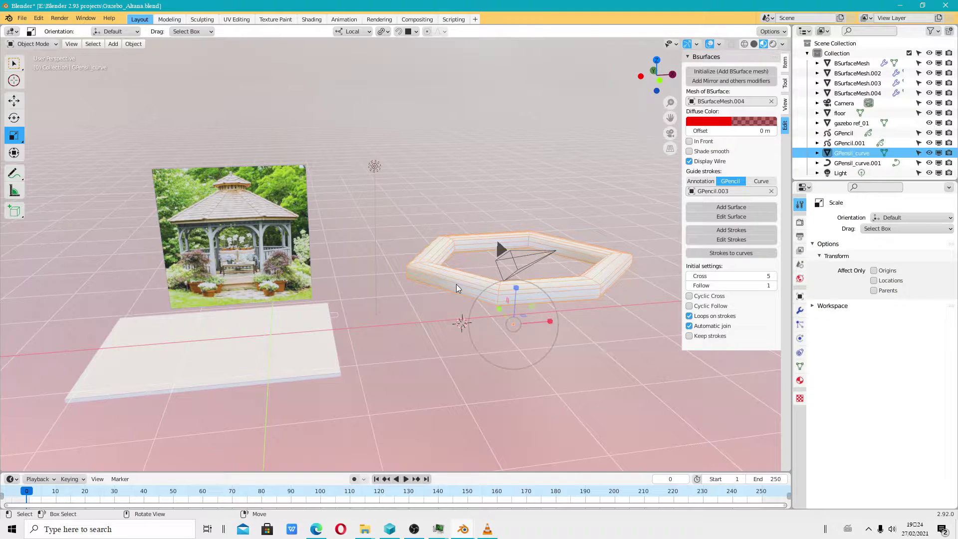
double_click(857, 154)
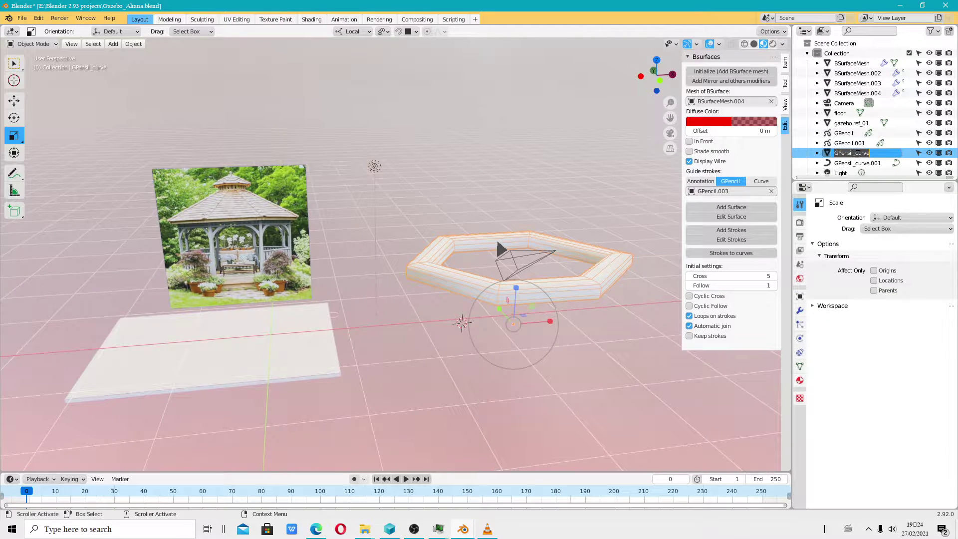
type("extrude gazibo")
key("Return")
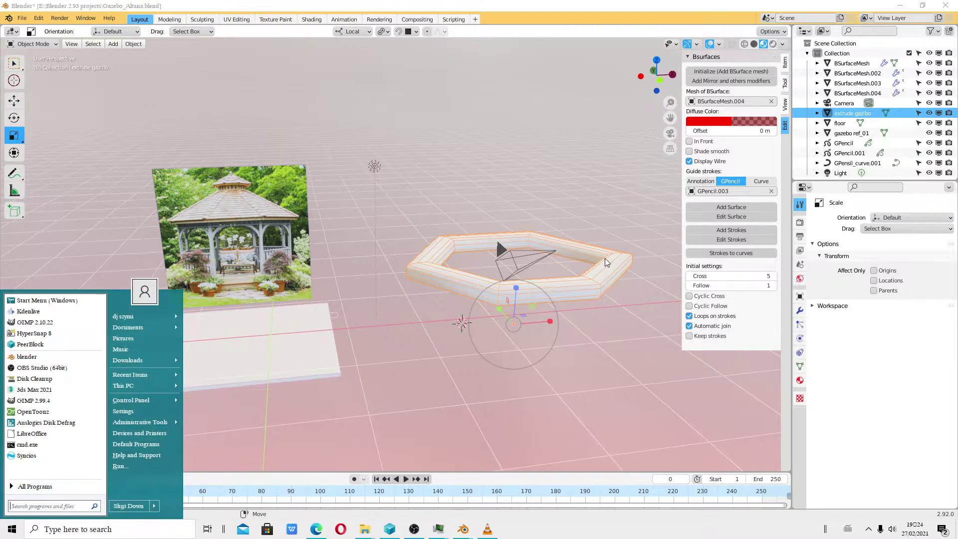
- Lighten the viewport background to near white, then switch to Material Preview
mouse_move(616, 294)
middle_mouse_down()
mouse_move(626, 362)
mouse_move(567, 242)
mouse_move(585, 290)
mouse_move(582, 230)
mouse_move(603, 268)
mouse_move(593, 230)
mouse_move(597, 253)
middle_mouse_up()
left_click(782, 44)
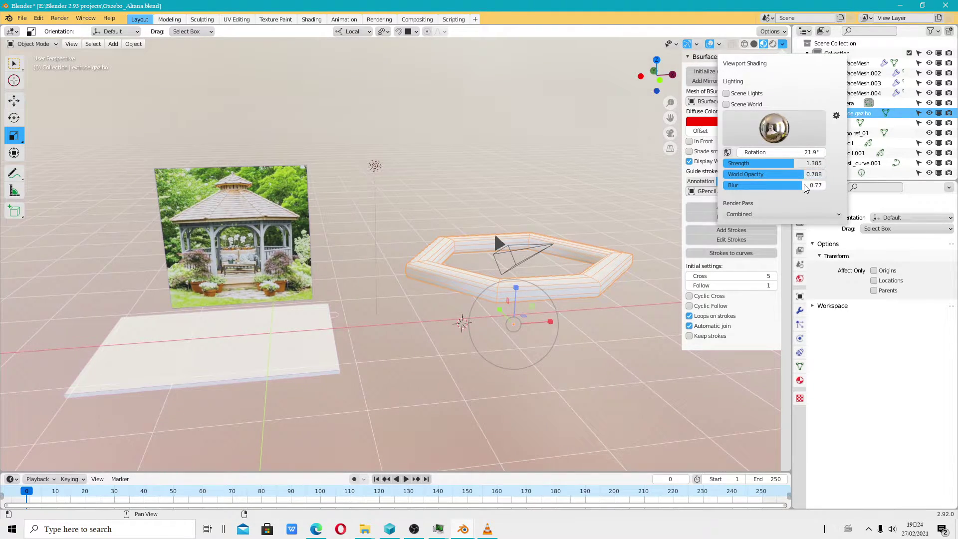
left_click_drag(779, 185, 748, 185)
mouse_move(534, 177)
middle_mouse_down()
mouse_move(532, 200)
mouse_move(534, 170)
mouse_move(514, 153)
mouse_move(544, 180)
mouse_move(509, 149)
mouse_move(518, 177)
mouse_move(538, 148)
mouse_move(588, 146)
mouse_move(505, 202)
mouse_move(488, 150)
mouse_move(622, 146)
mouse_move(620, 185)
mouse_move(563, 154)
mouse_move(509, 160)
mouse_move(498, 177)
mouse_move(509, 121)
mouse_move(529, 115)
middle_mouse_up()
left_click(764, 44)
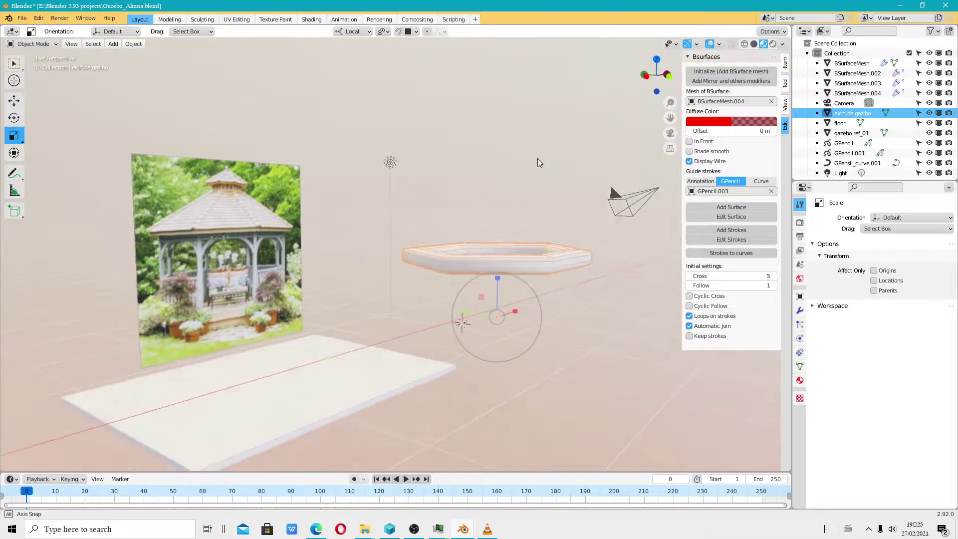
mouse_move(538, 157)
middle_mouse_down()
mouse_move(453, 189)
mouse_move(495, 155)
mouse_move(513, 199)
mouse_move(458, 228)
mouse_move(562, 112)
middle_mouse_up()
- Turn on scene lights in the viewport, then return to Solid shading
left_click(782, 44)
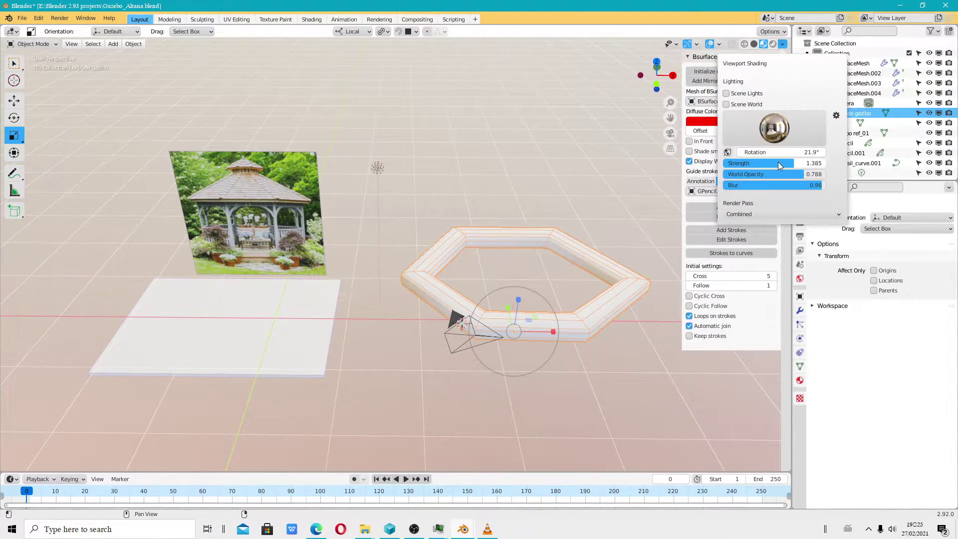
left_click(727, 94)
mouse_move(664, 120)
middle_mouse_down()
mouse_move(583, 133)
mouse_move(699, 84)
middle_mouse_up()
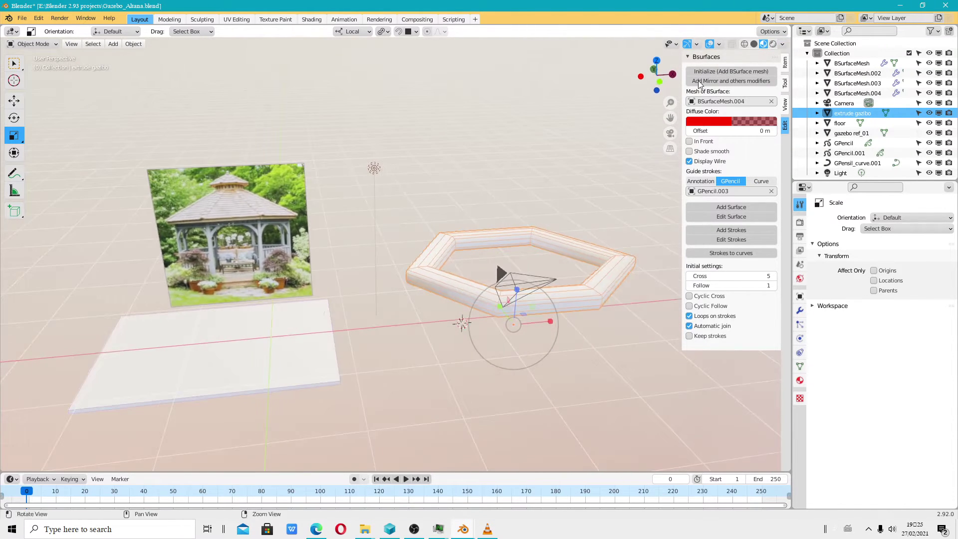
left_click(783, 44)
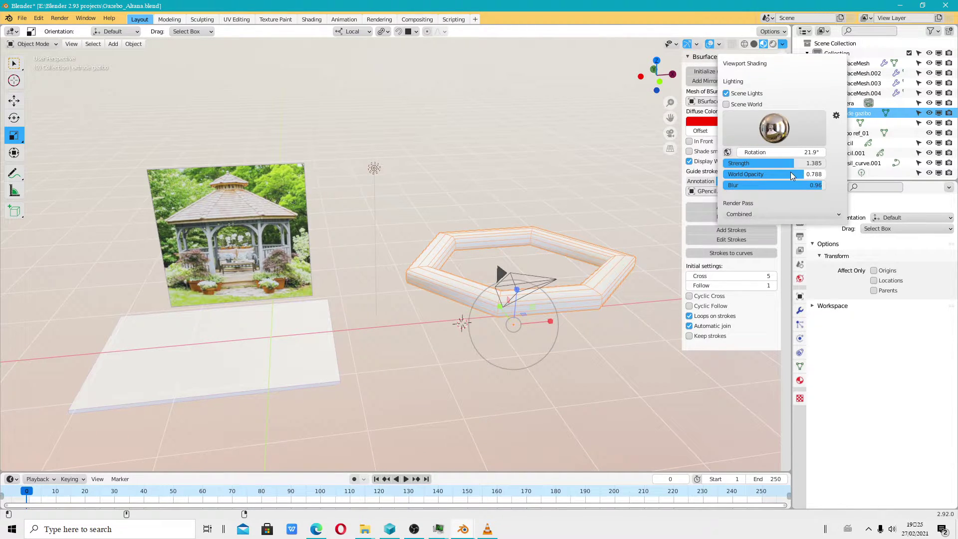
left_click(754, 44)
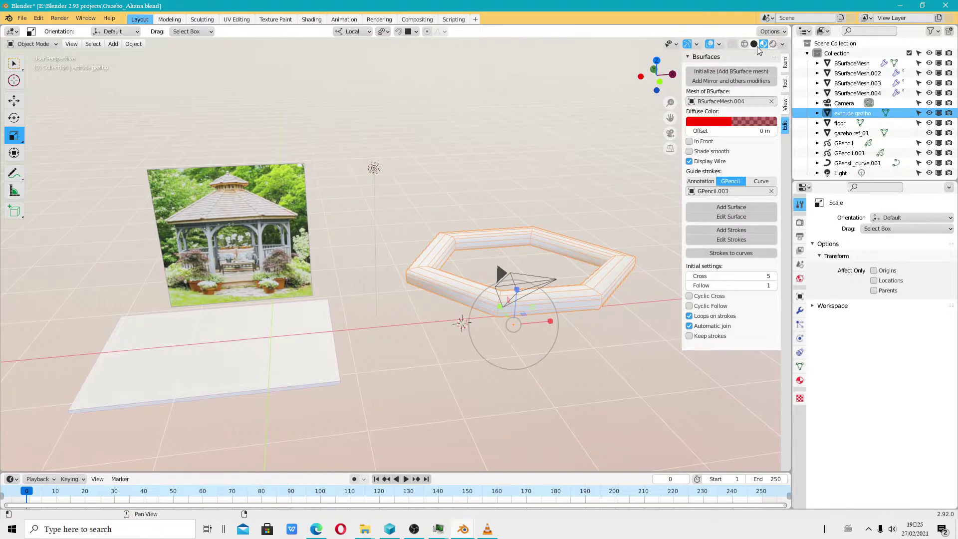
mouse_move(499, 200)
middle_mouse_down()
mouse_move(423, 220)
mouse_move(382, 253)
mouse_move(399, 214)
middle_mouse_up()
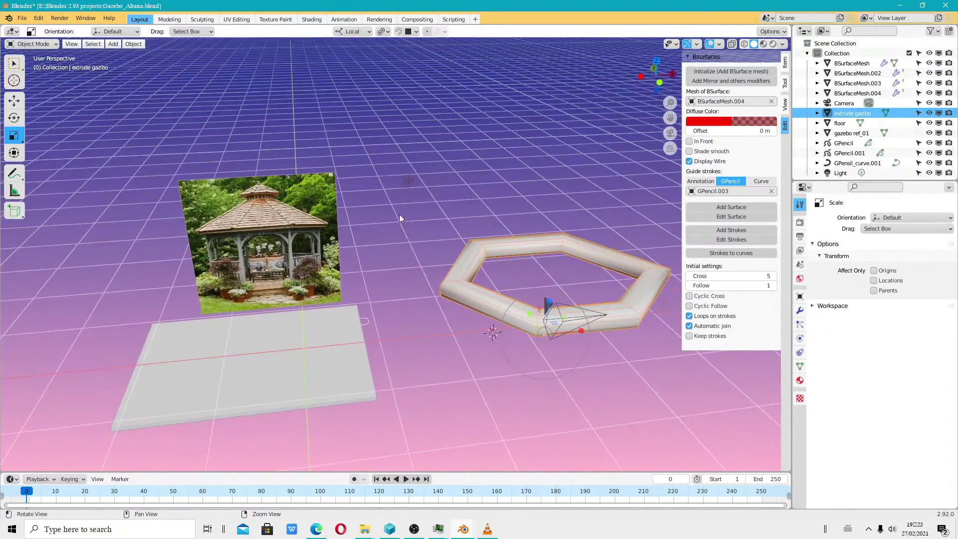
left_click(22, 18)
mouse_move(38, 18)
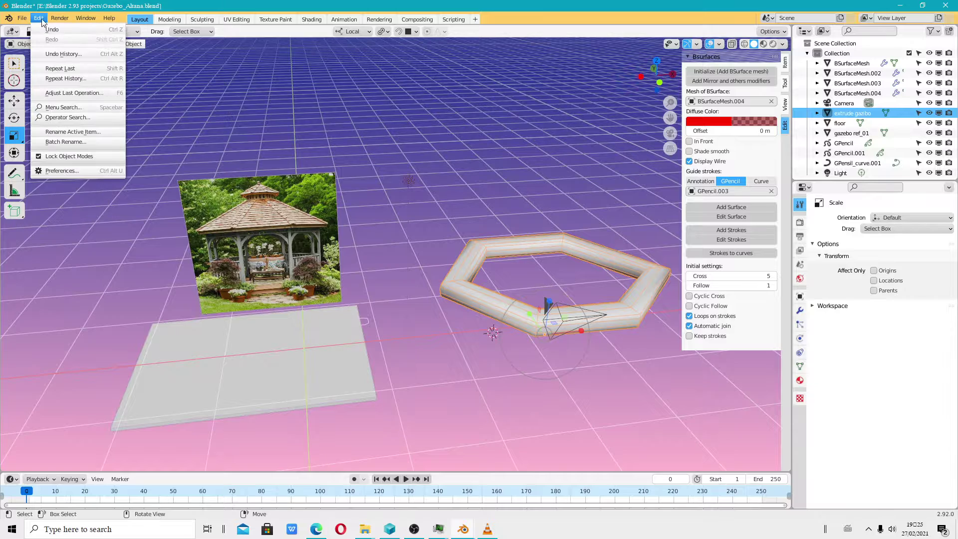
- In Preferences, open the 3D Viewport theme's Theme Space Gradient Colors settings
left_click(61, 171)
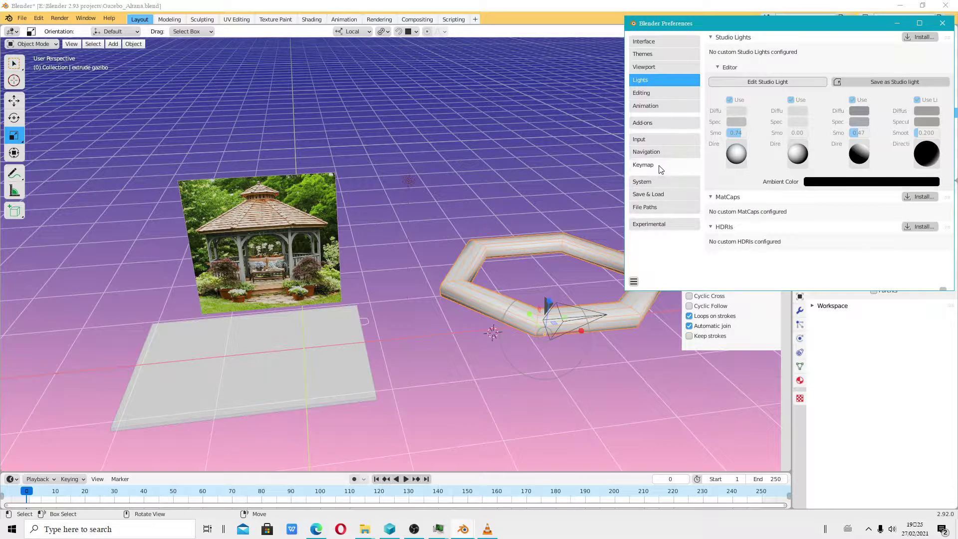
left_click(653, 54)
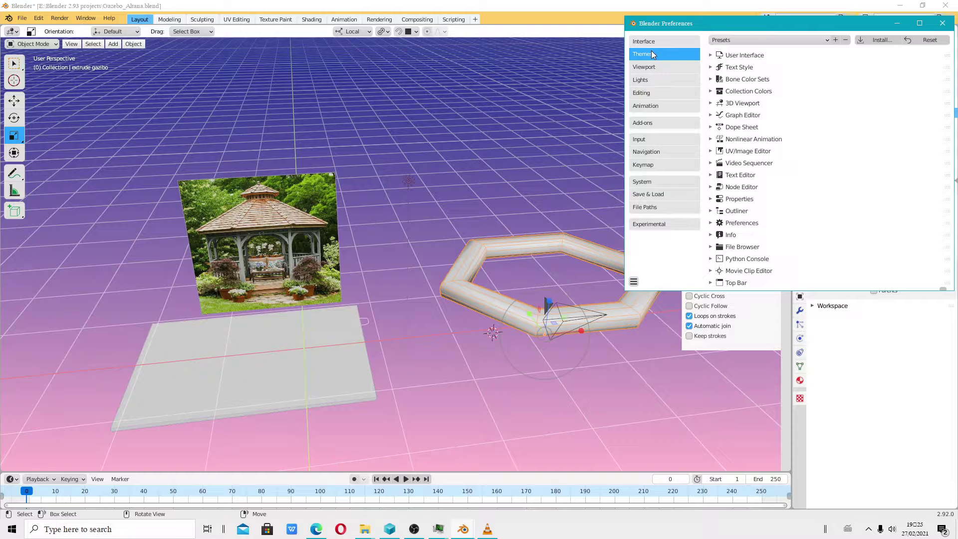
left_click(711, 103)
scroll(749, 150, "down", 3)
scroll(779, 200, "down", 5)
scroll(790, 228, "down", 5)
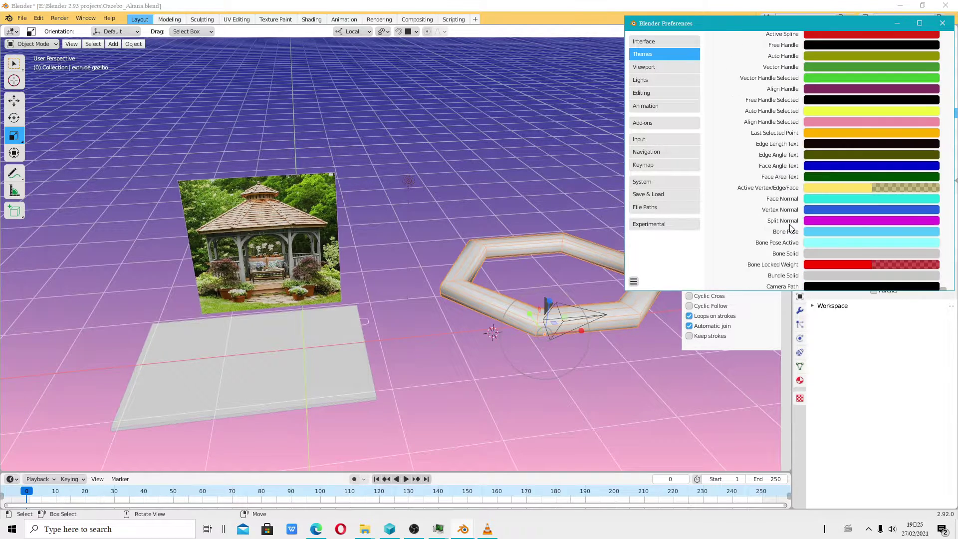
scroll(790, 228, "down", 6)
scroll(781, 250, "down", 3)
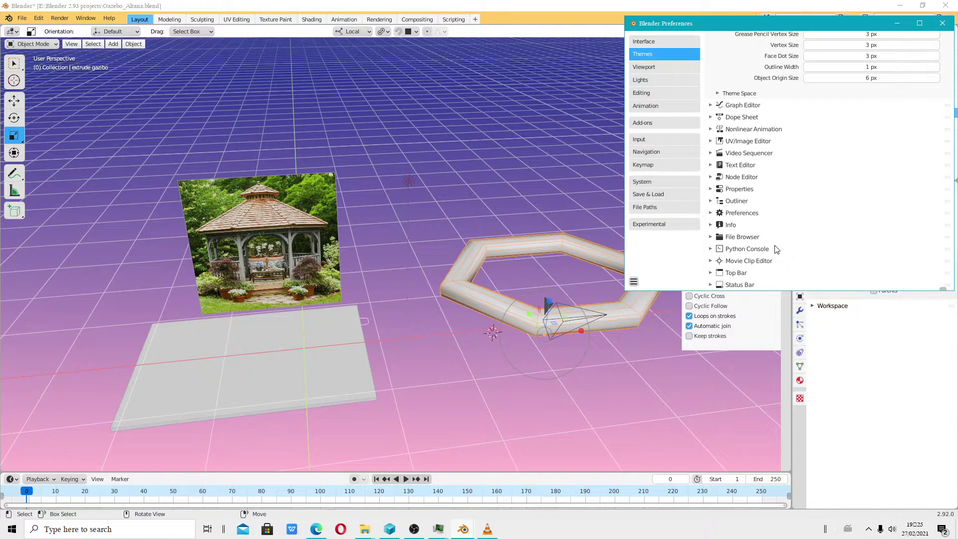
left_click(716, 95)
scroll(714, 172, "down", 5)
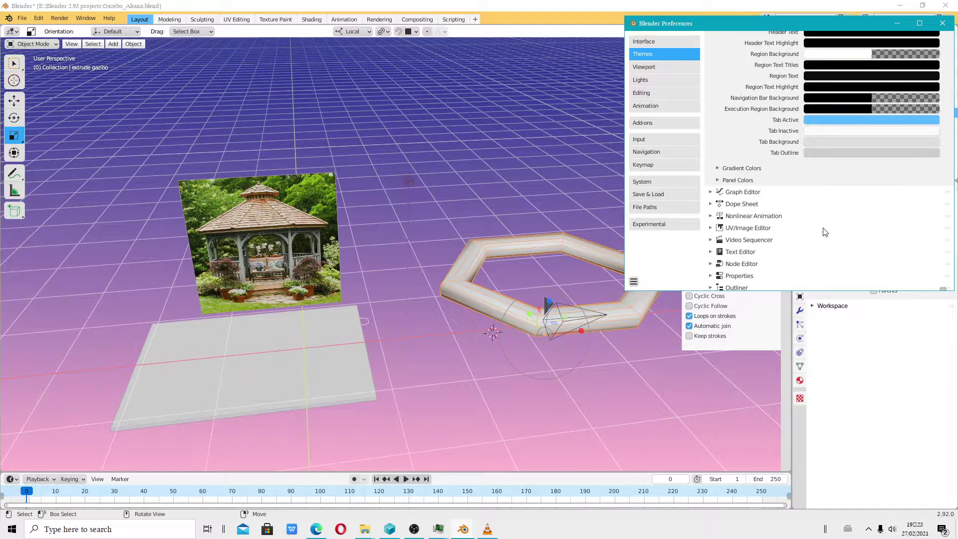
left_click(716, 168)
- Set Gradient High to a mauve-pink and Gradient Low to a lighter pink
left_click(816, 194)
left_click_drag(931, 91, 931, 61)
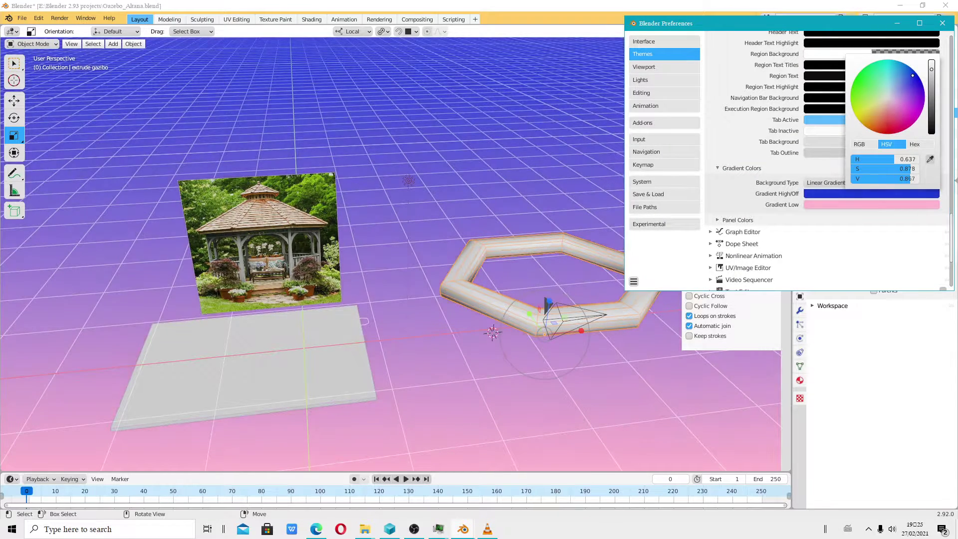
mouse_move(903, 94)
left_mouse_down()
mouse_move(892, 101)
mouse_move(936, 83)
left_mouse_up()
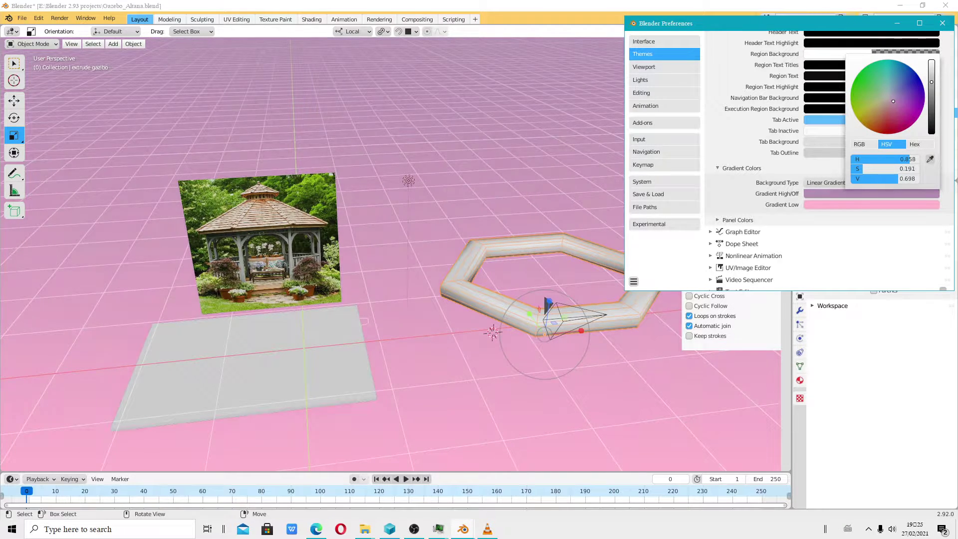
left_click(828, 205)
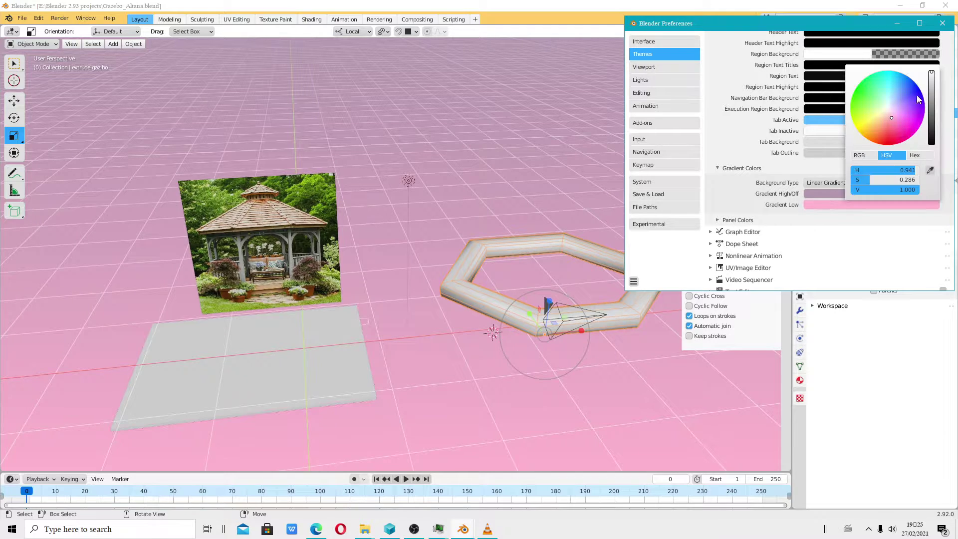
left_click_drag(903, 119, 891, 112)
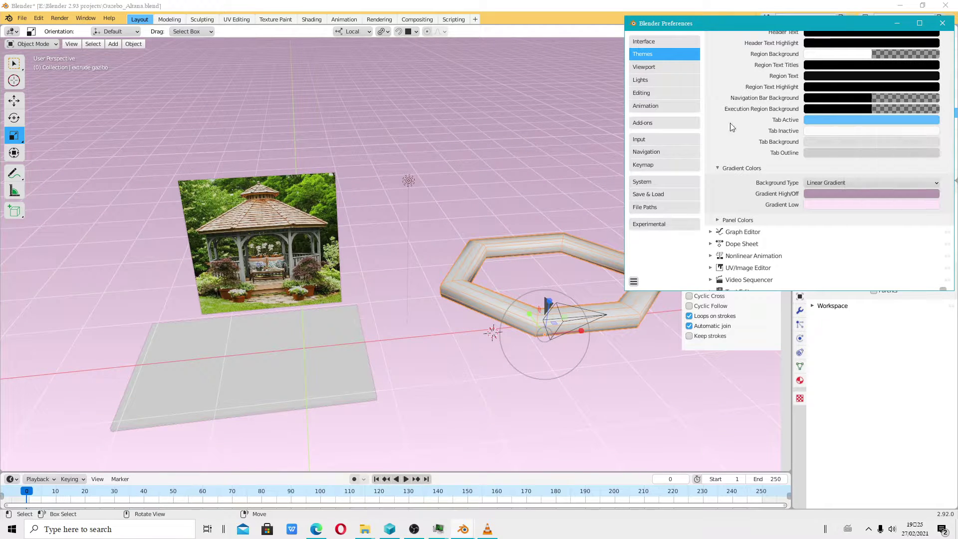
left_click(849, 205)
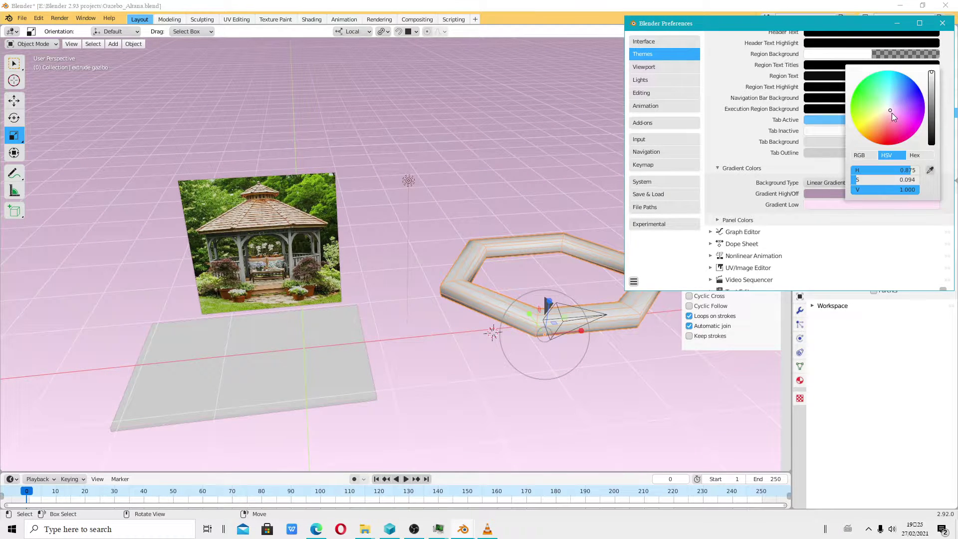
left_click_drag(891, 112, 878, 119)
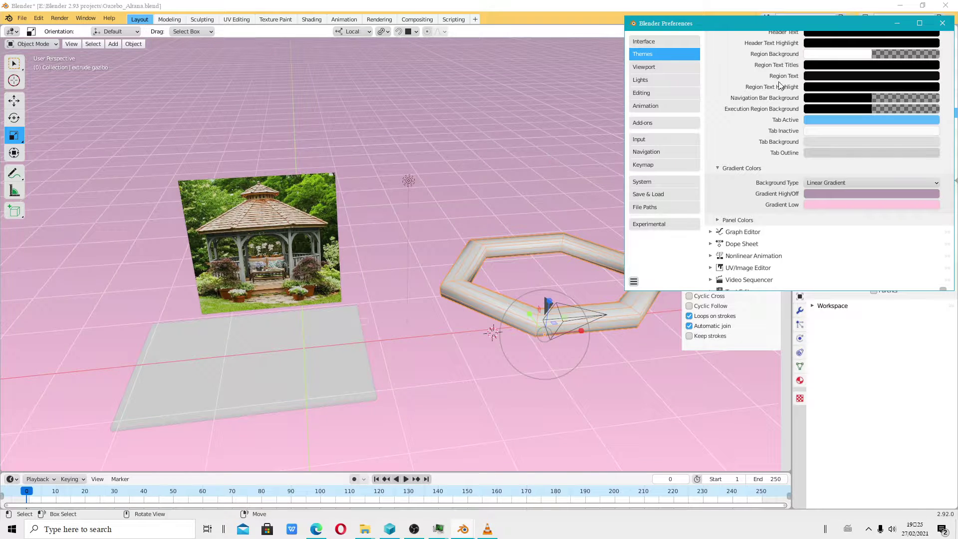
scroll(780, 86, "up", 3)
scroll(780, 86, "up", 5)
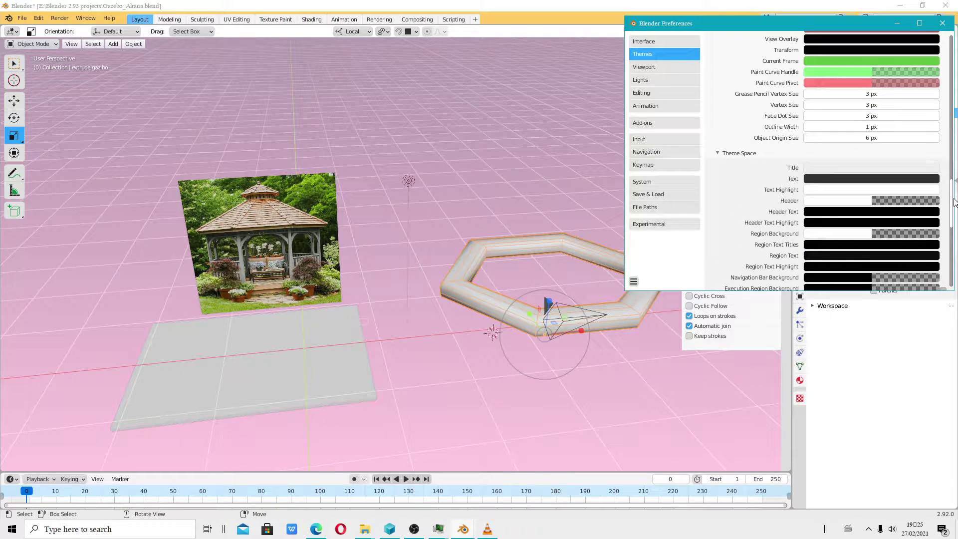
left_click_drag(954, 202, 953, 36)
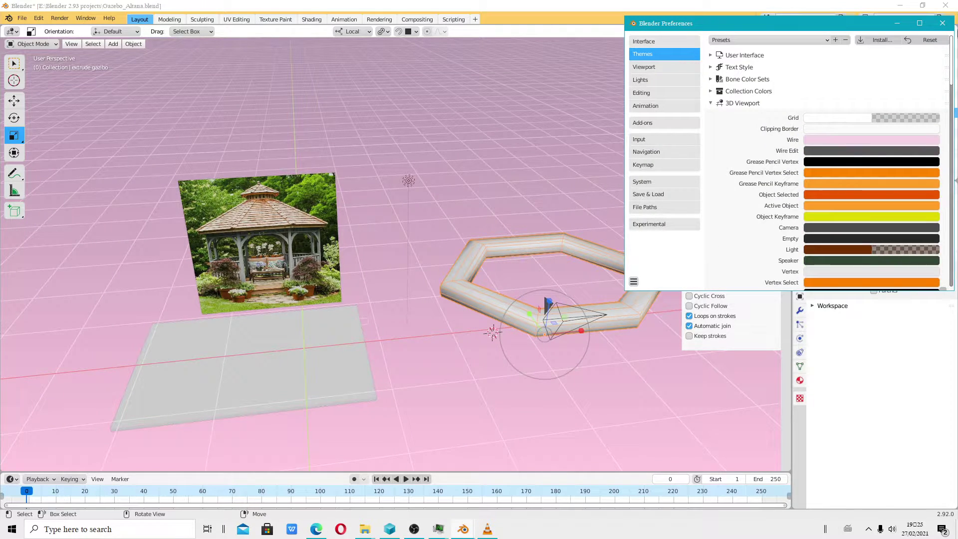
- Save the theme as preset 3ds_max_2021, then open the user's home folder in File Explorer
left_click(836, 40)
type("3ds max 20")
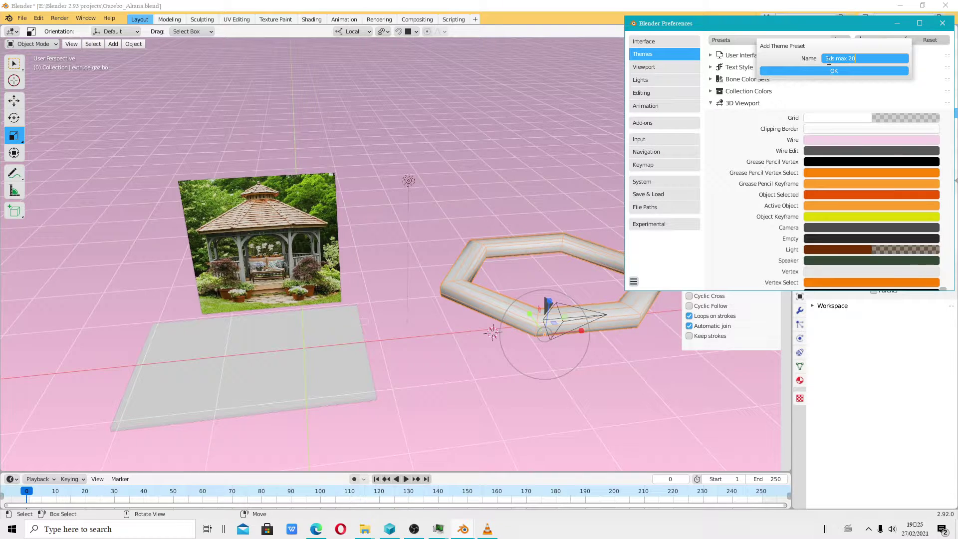
type("21")
left_click(838, 71)
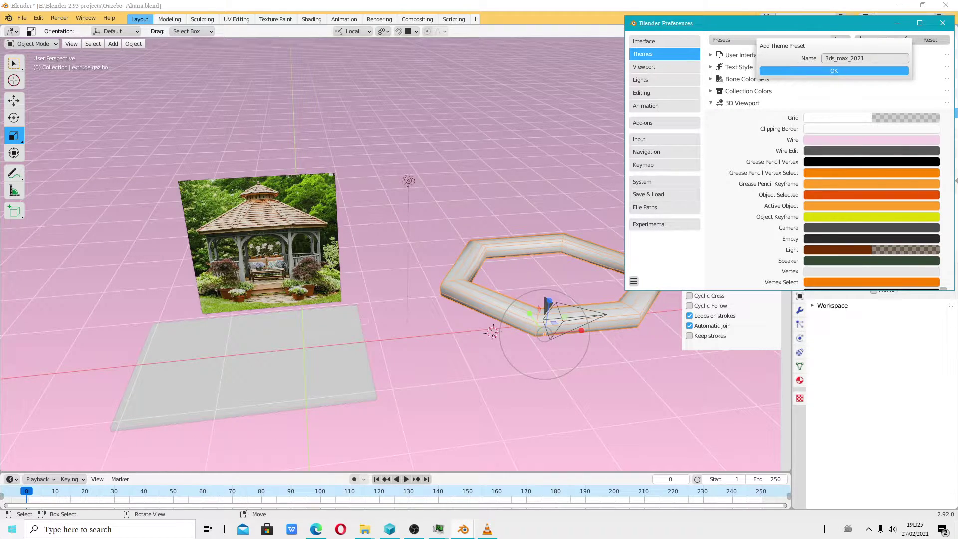
left_click(12, 529)
left_click(142, 316)
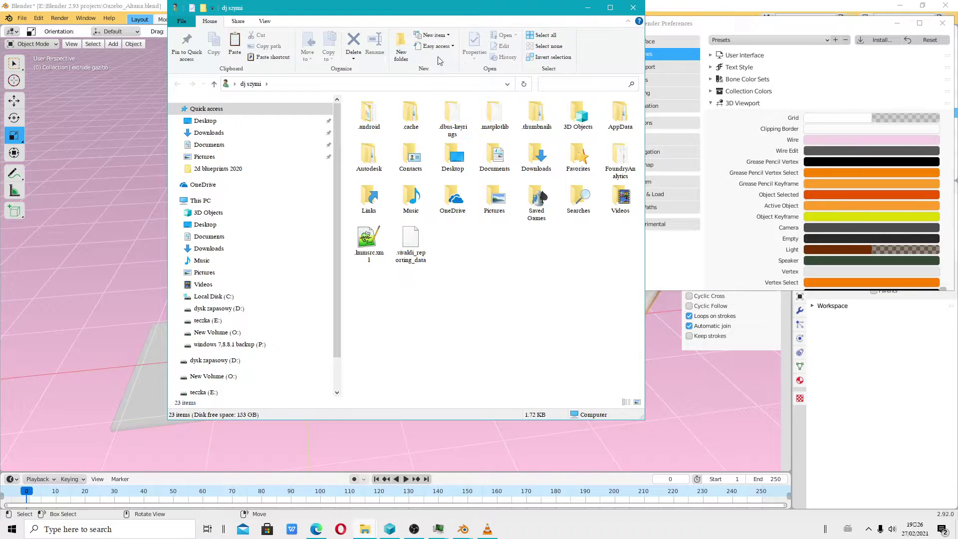
- Turn on 'Show hidden files, folders, and drives' and apply it to all folders
left_click(541, 35)
left_click(265, 21)
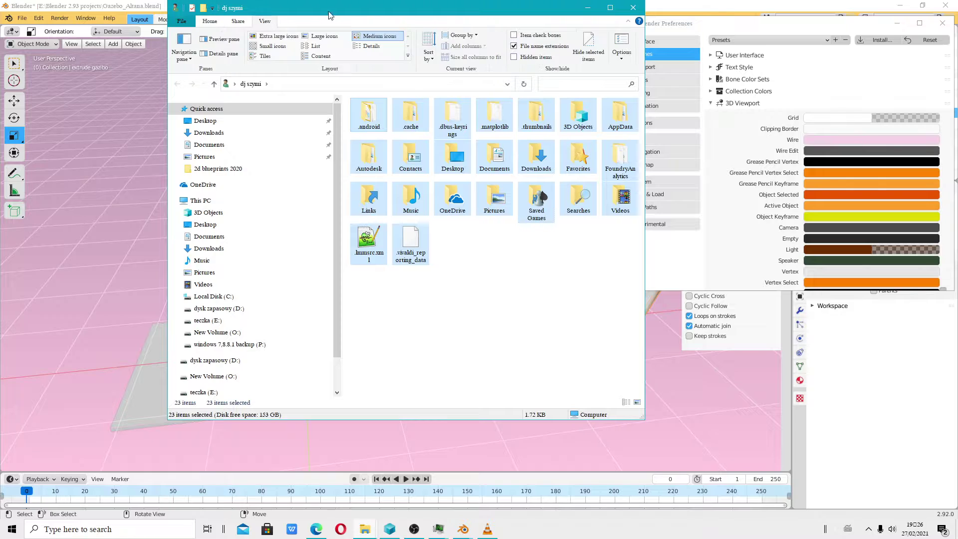
left_click(621, 41)
left_click(217, 127)
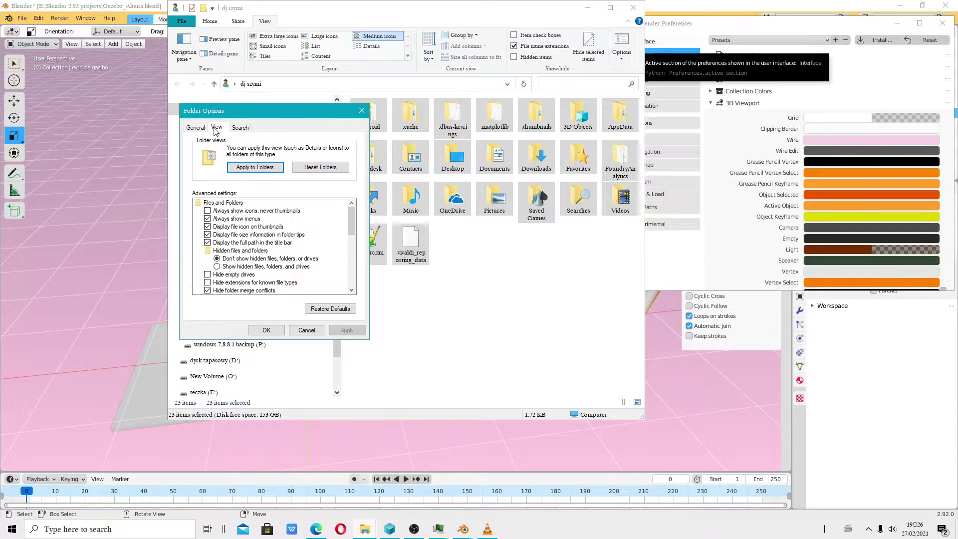
left_click(222, 266)
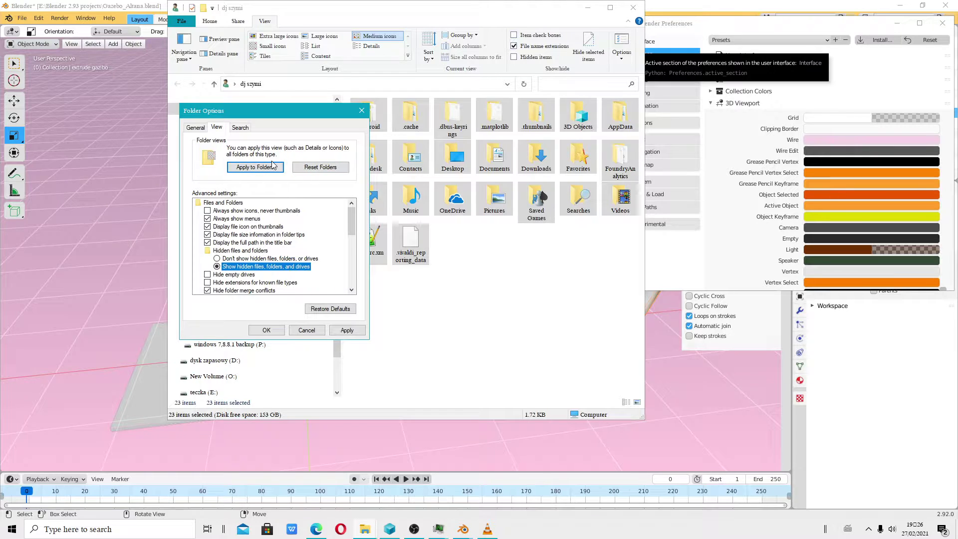
left_click(266, 166)
left_click(519, 265)
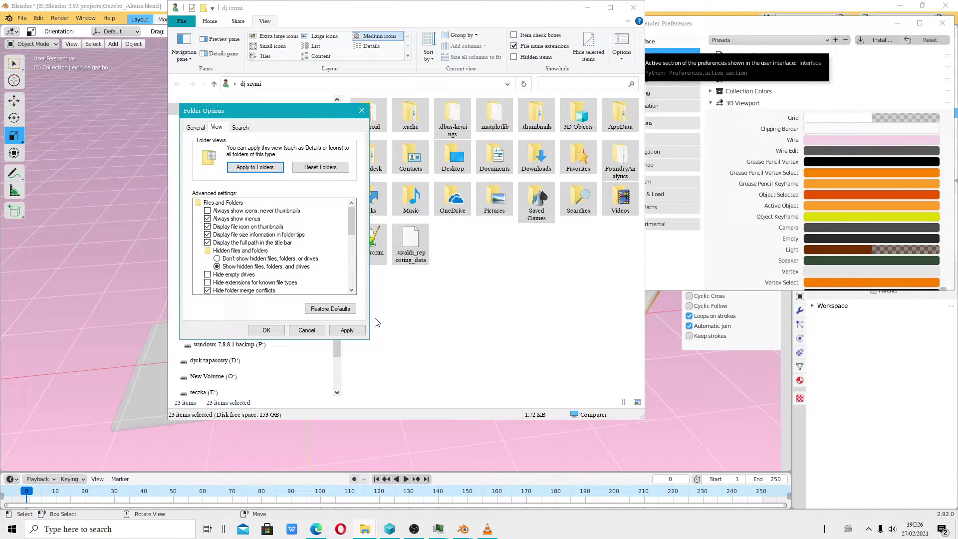
left_click(347, 330)
left_click(266, 330)
- Check the AppData folder's properties, then open AppData
left_click(373, 159)
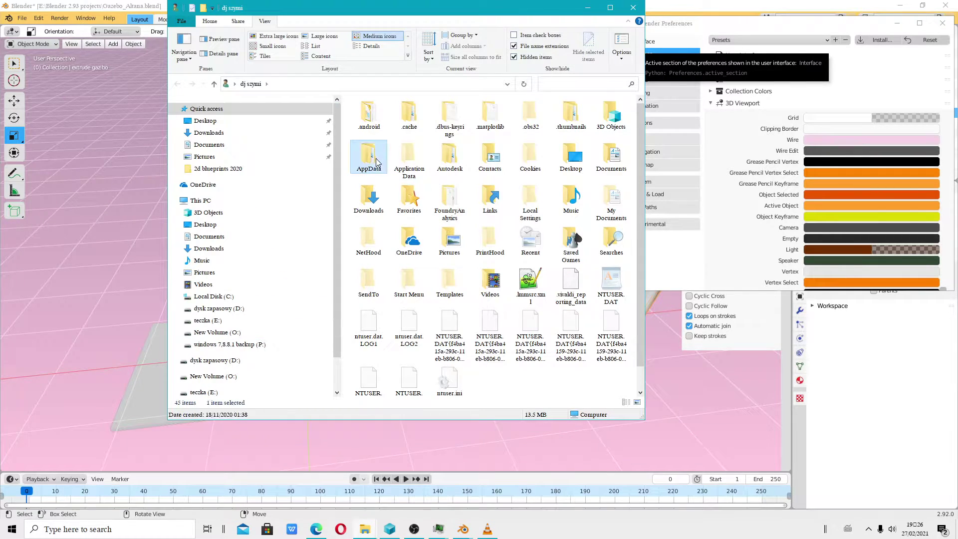
right_click(374, 158)
left_click(402, 509)
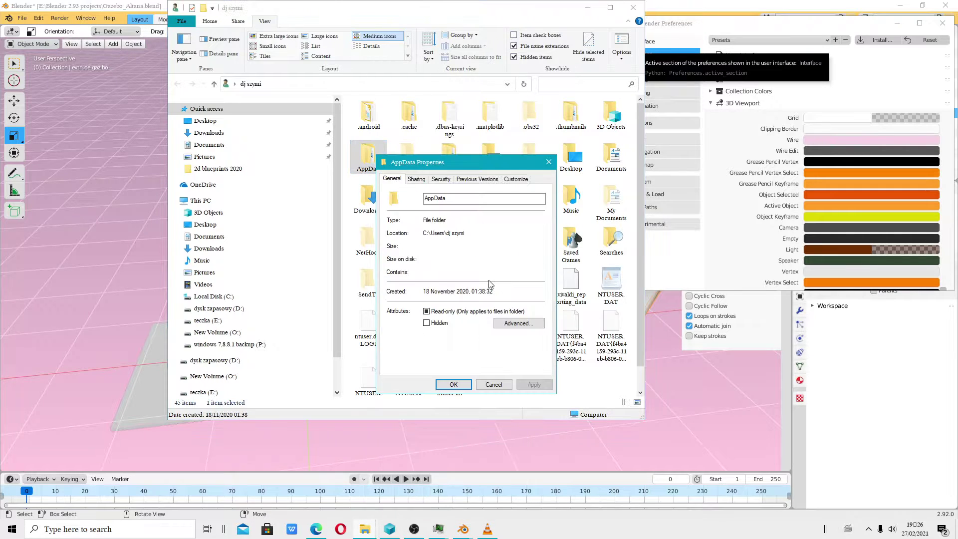
left_click(549, 162)
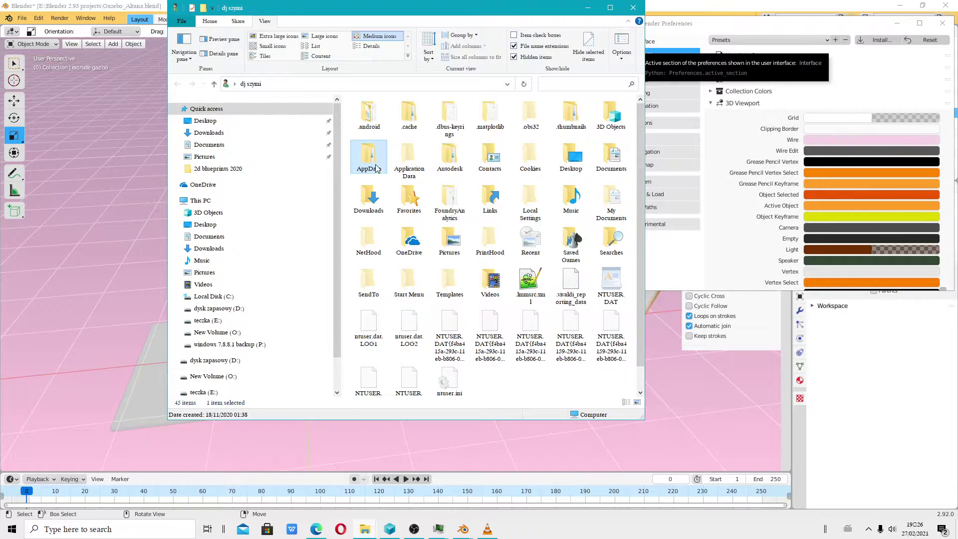
key("Return")
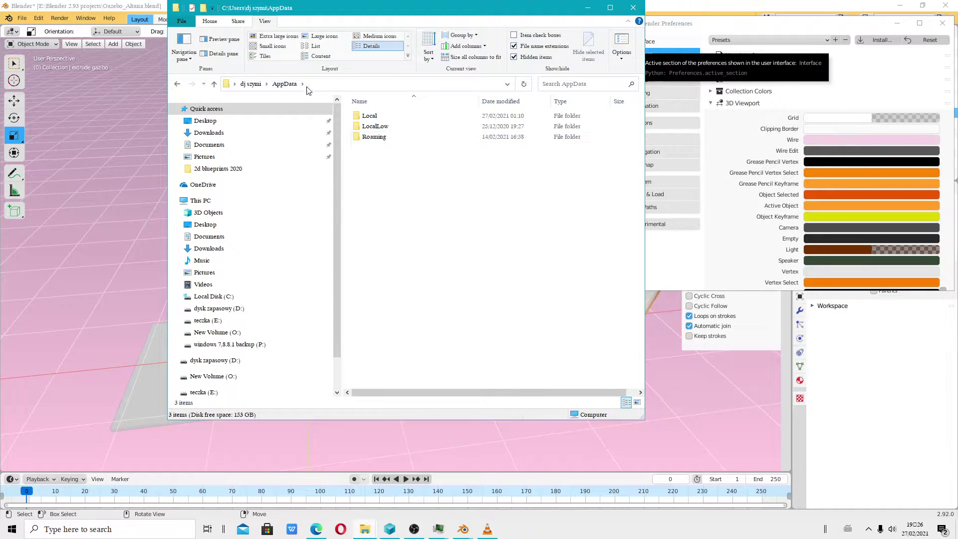
- Browse to Roaming > Blender Foundation > Blender > scripts > presets > interface_theme and select 3ds_max_2021.xml
left_click(374, 142)
double_click(375, 142)
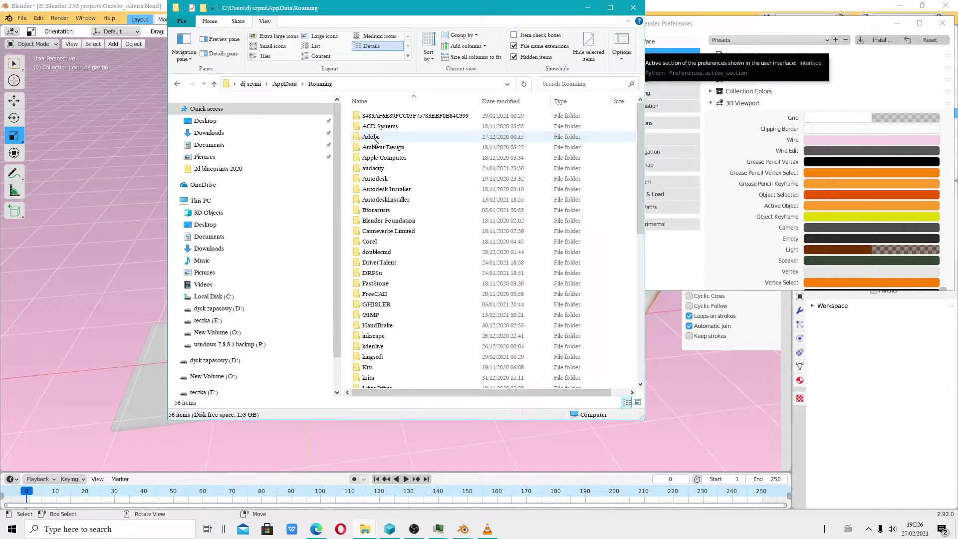
double_click(381, 223)
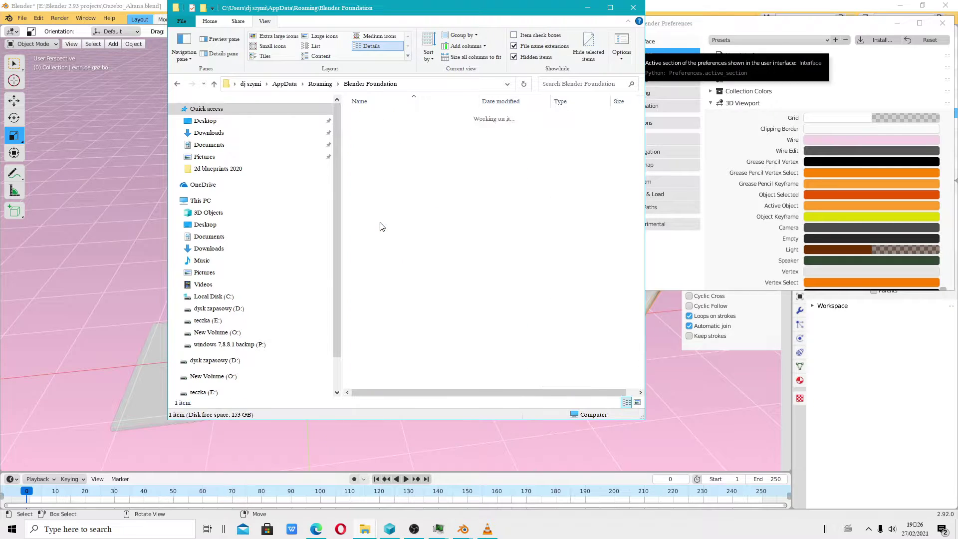
left_click(377, 120)
double_click(378, 119)
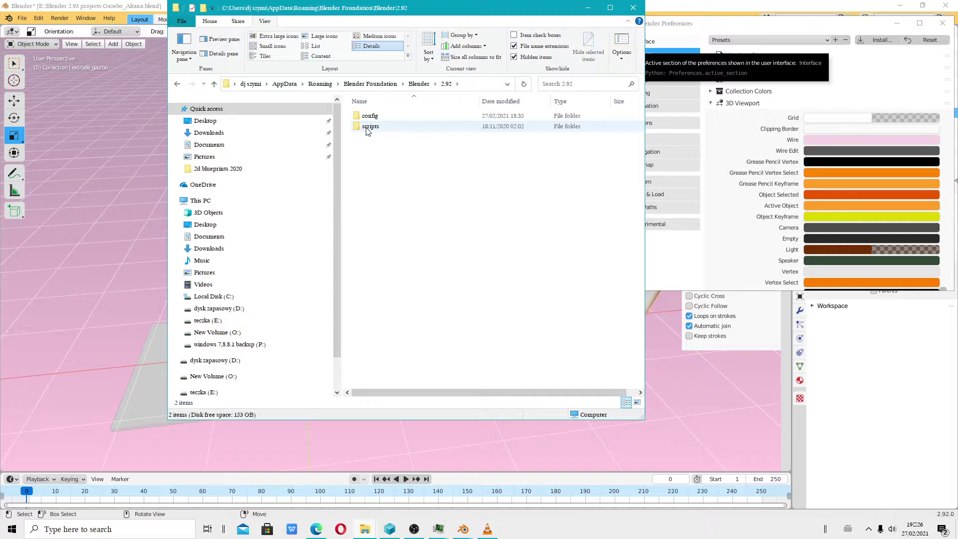
left_click(366, 129)
double_click(372, 127)
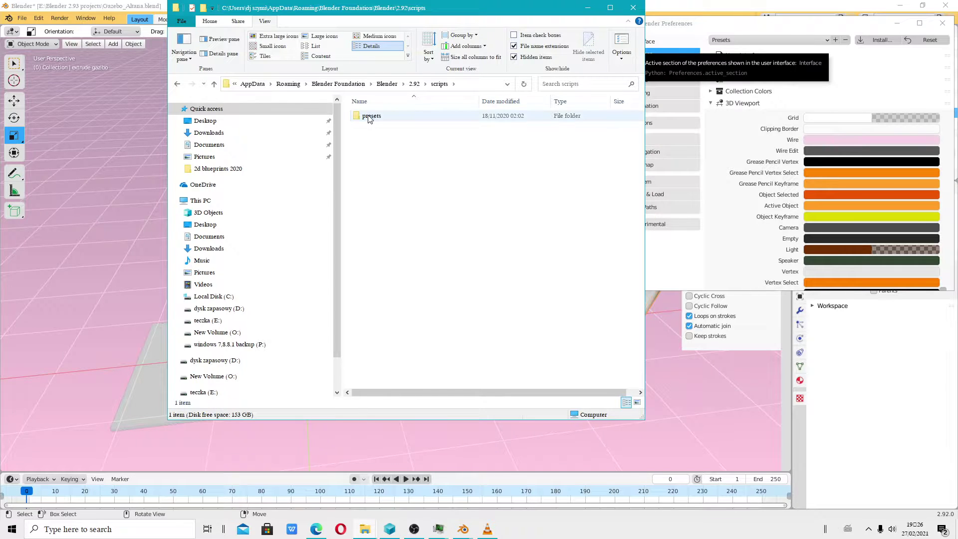
double_click(372, 116)
double_click(383, 115)
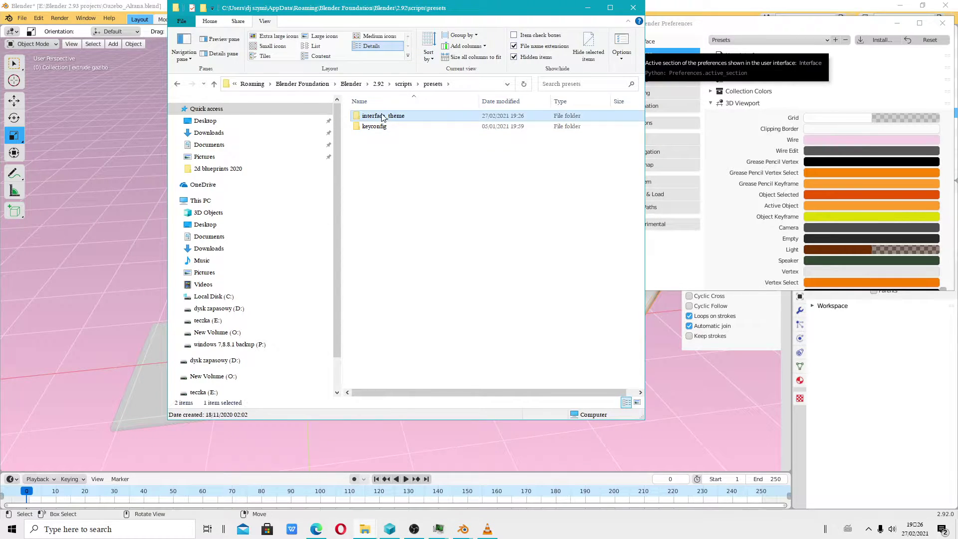
left_click(391, 116)
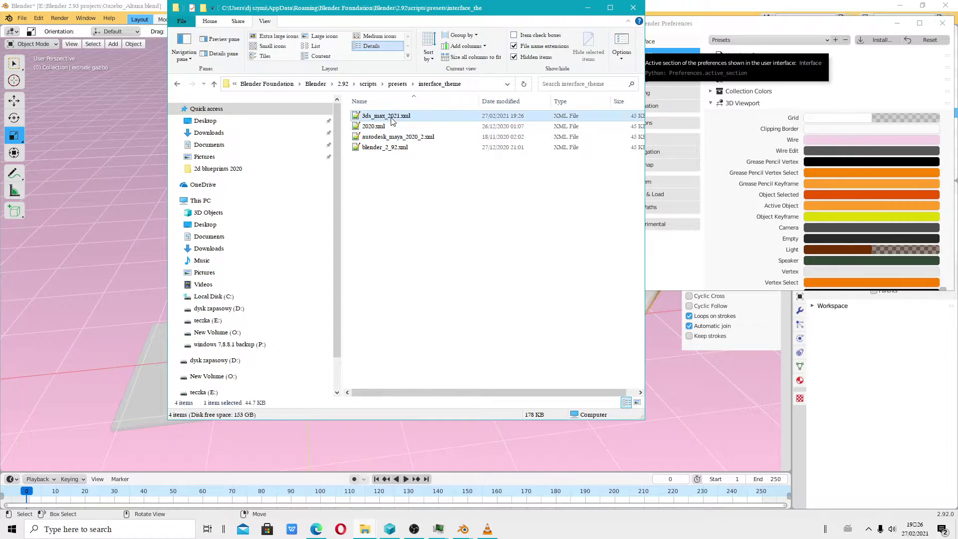
right_click(391, 116)
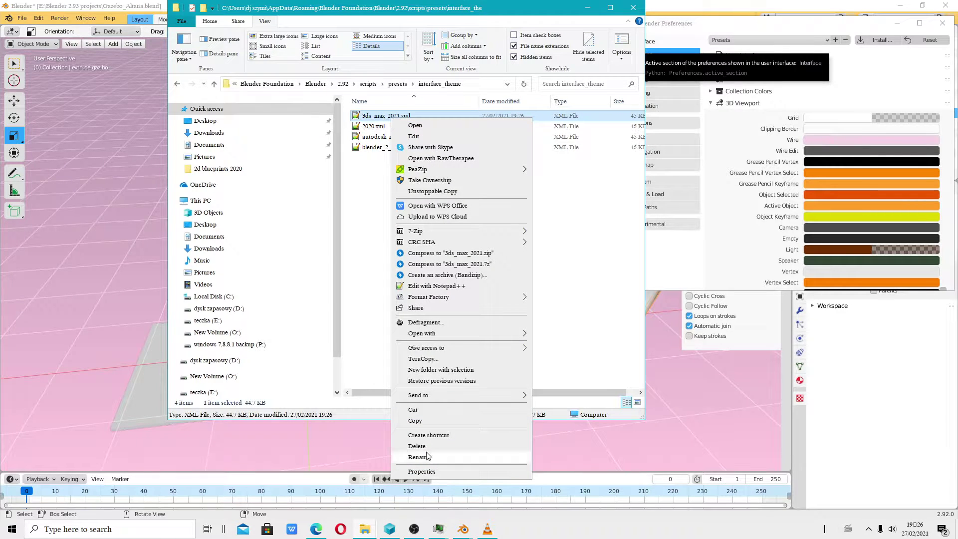
left_click(164, 107)
- Paste 3ds_max_2021.xml into the Blender 2.83 themes folder on E:, replacing the old file
left_click(234, 84)
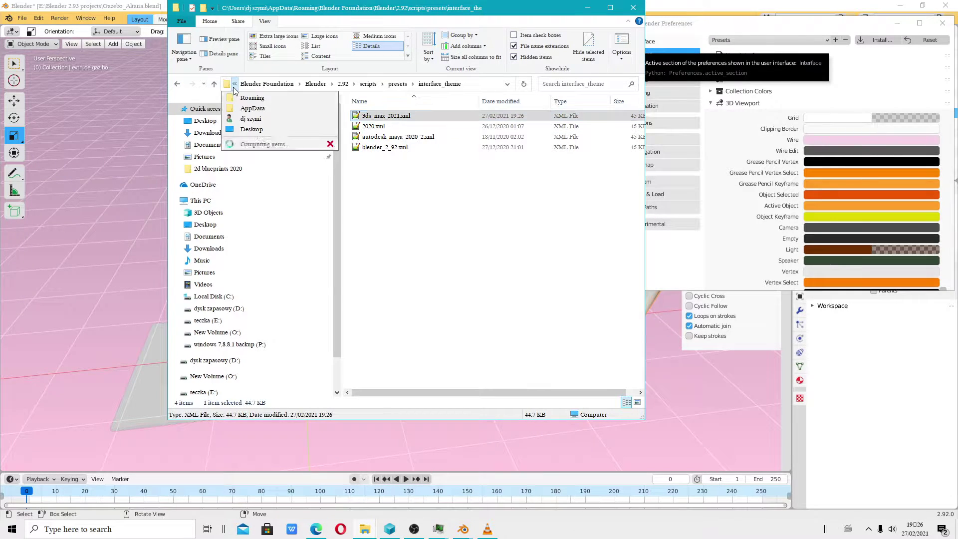
left_click(258, 166)
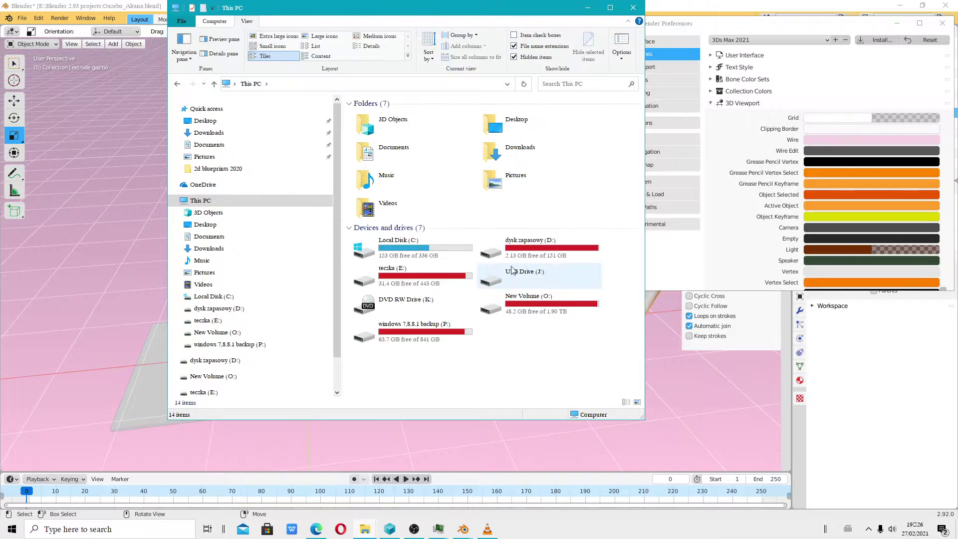
double_click(409, 279)
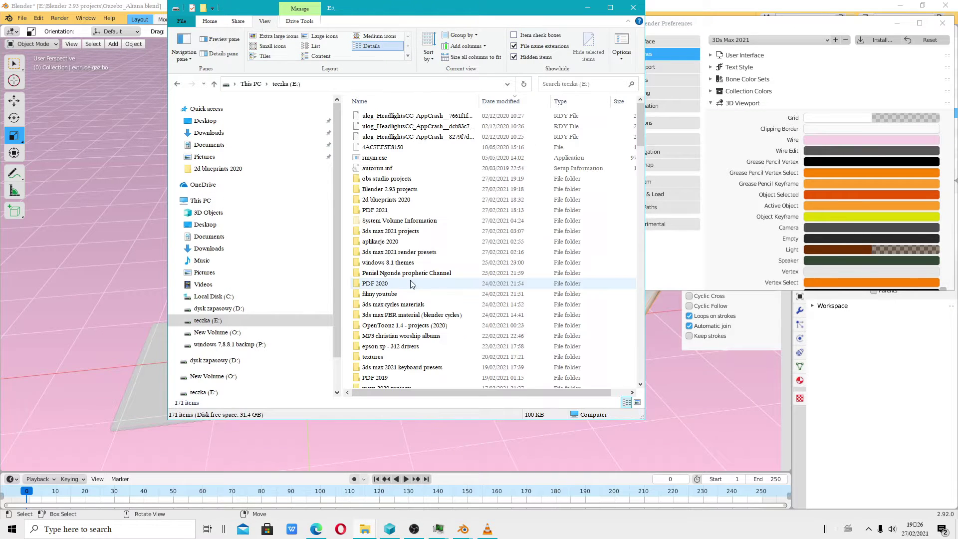
left_click(374, 101)
scroll(477, 291, "down", 7)
scroll(430, 246, "down", 8)
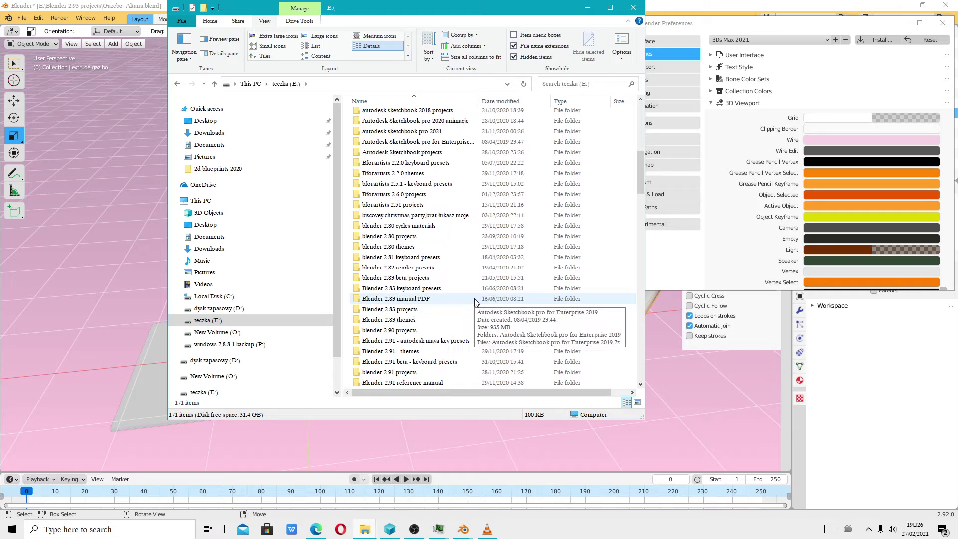
double_click(424, 225)
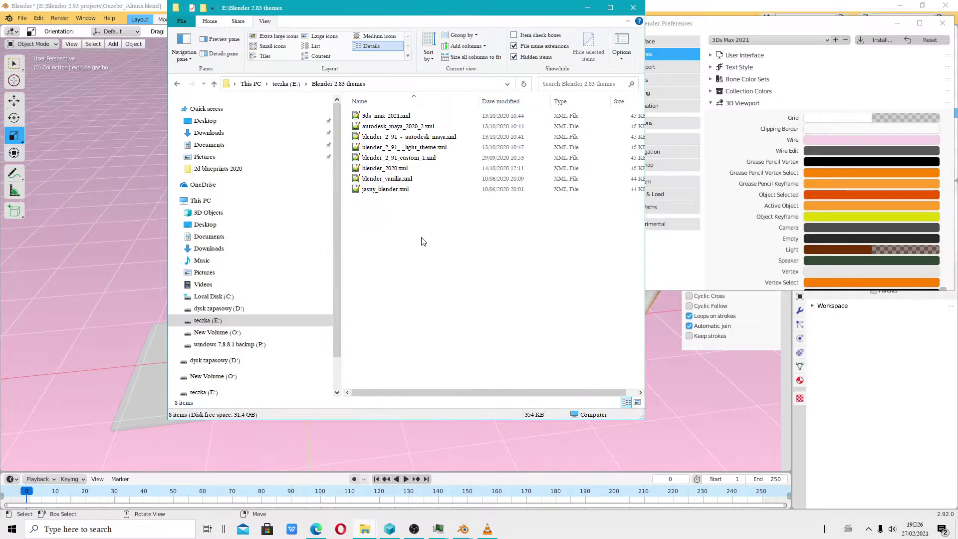
right_click(423, 239)
left_click(446, 329)
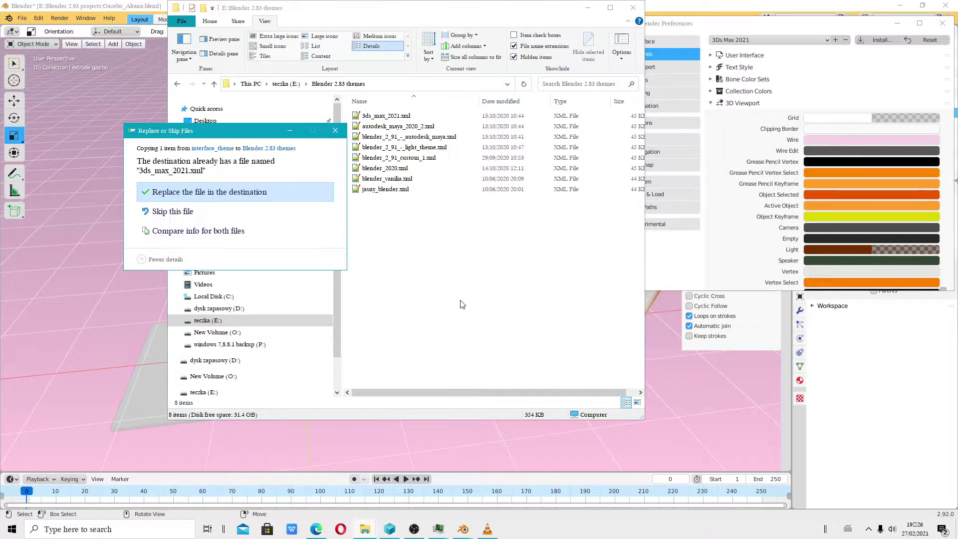
left_click(239, 193)
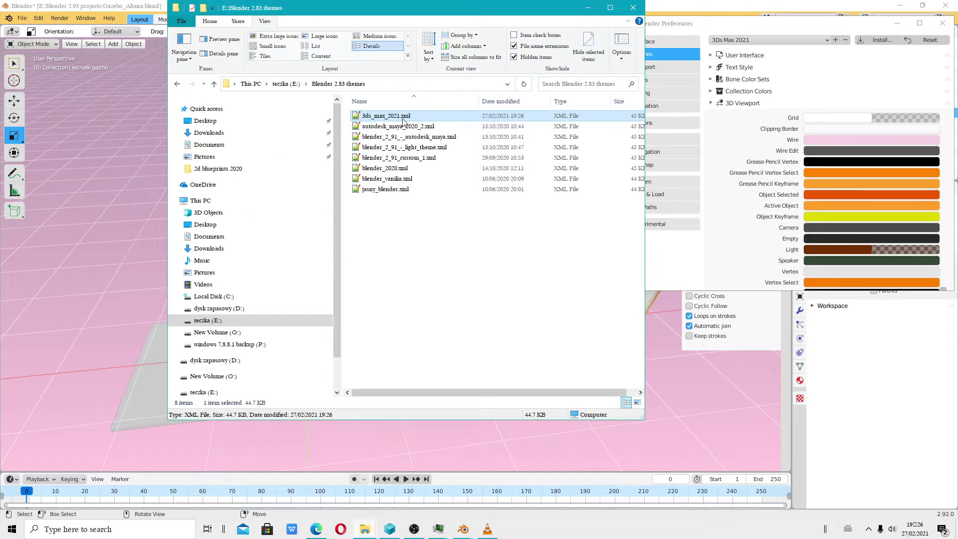
- Create folder 'blender 2.92 skórki' on the E: drive and paste the theme file into it
left_click(177, 83)
scroll(408, 294, "down", 2)
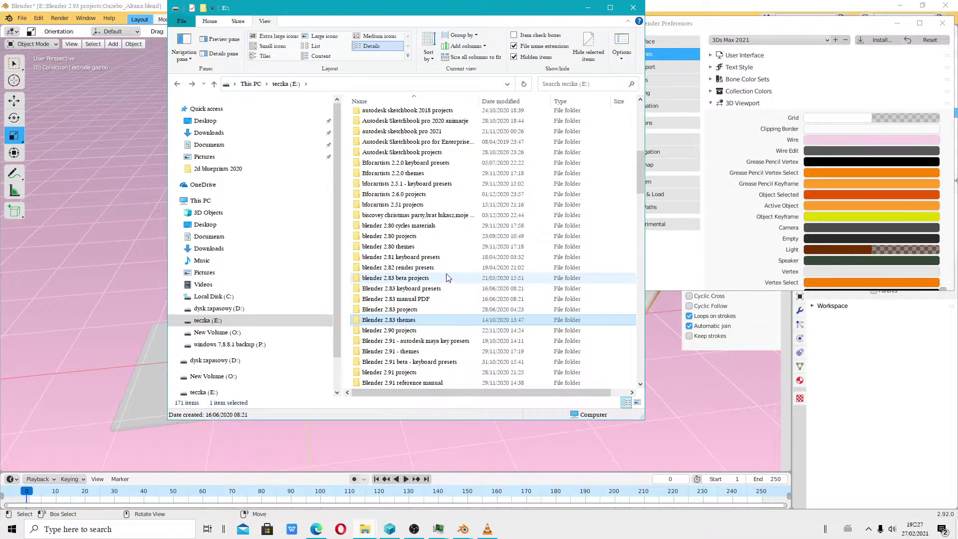
right_click(454, 257)
mouse_move(485, 397)
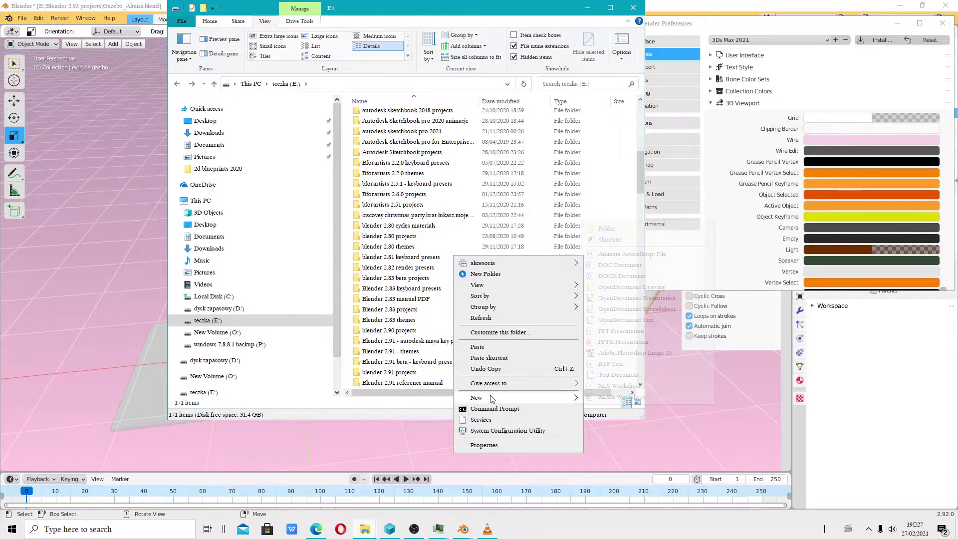
left_click(607, 229)
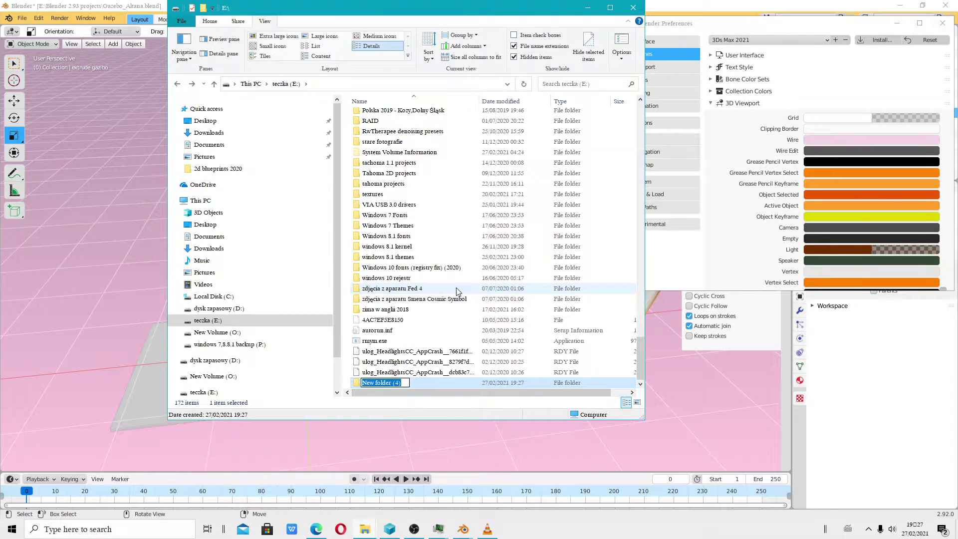
type("bl")
type("kórki")
key("Return")
double_click(402, 383)
right_click(428, 205)
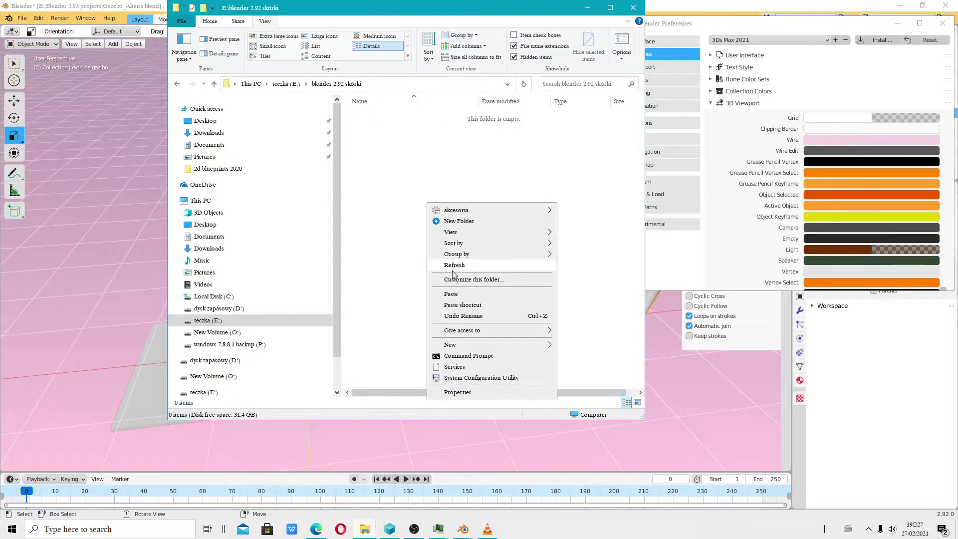
left_click(439, 295)
- Select extrude gazibo, hide it, then bring it back with Show Hidden Objects
left_click(633, 7)
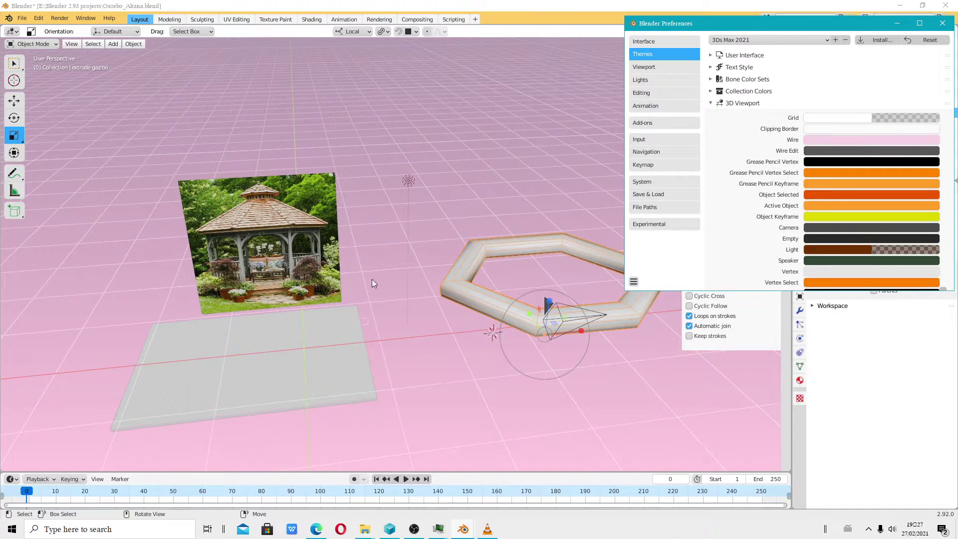
left_click(415, 360)
mouse_move(407, 393)
middle_mouse_down()
mouse_move(439, 406)
mouse_move(434, 427)
mouse_move(433, 346)
mouse_move(459, 315)
middle_mouse_up()
left_click(463, 310)
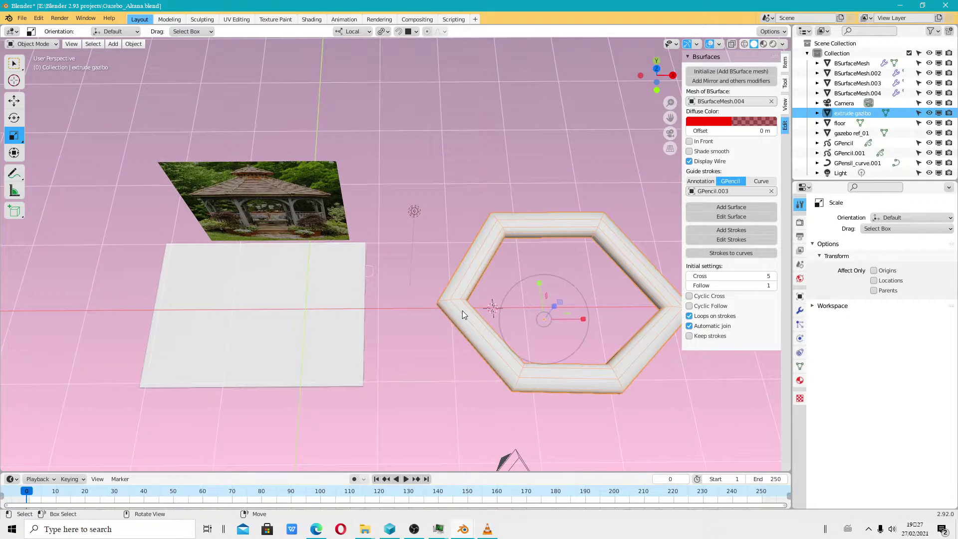
left_click(930, 113)
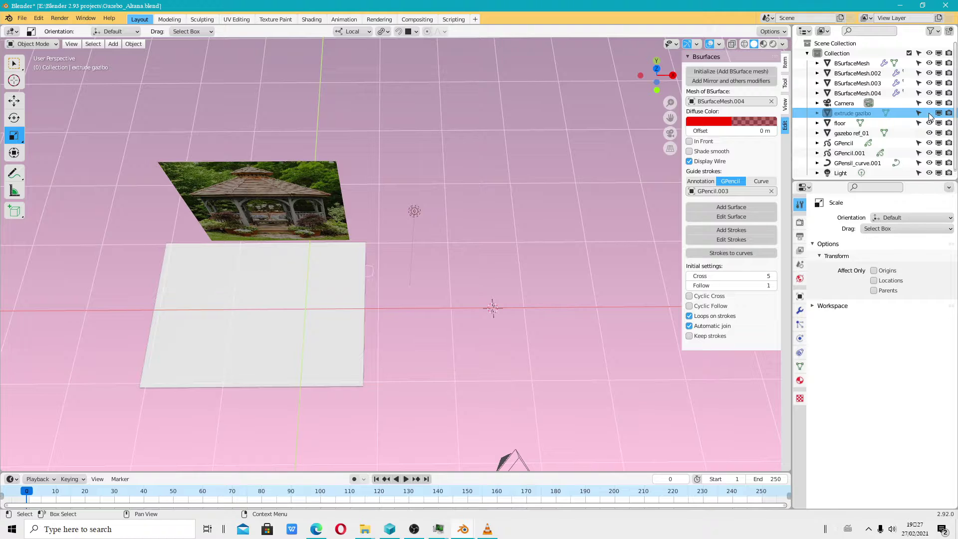
left_click(135, 44)
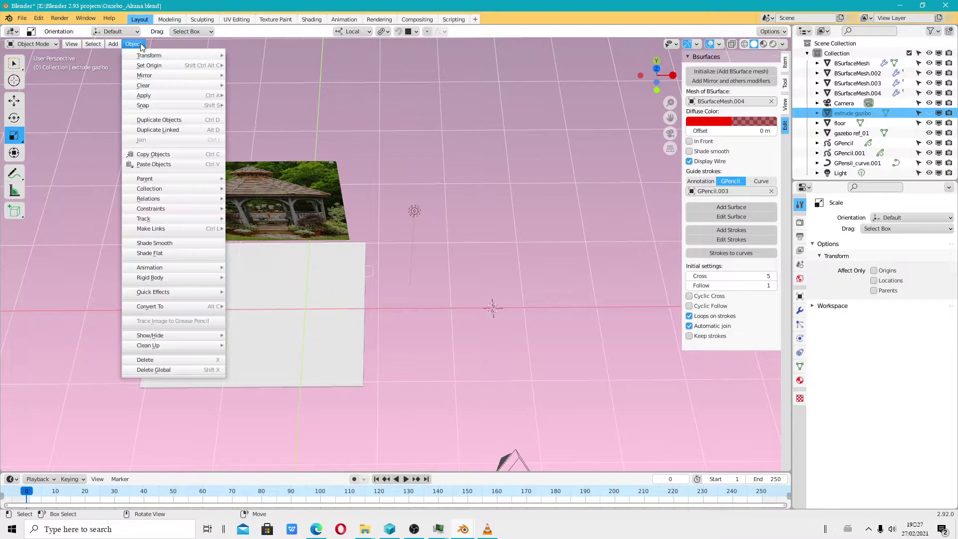
mouse_move(150, 335)
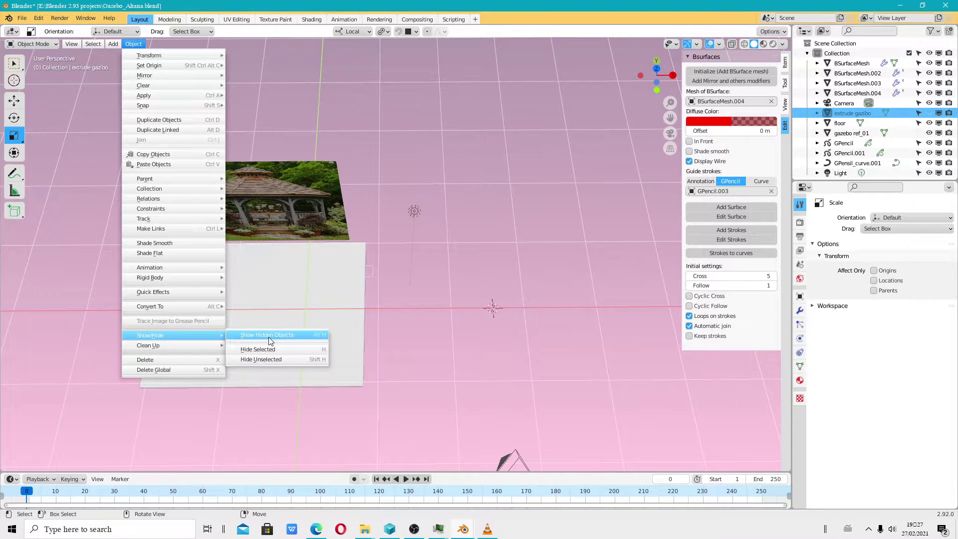
left_click(269, 337)
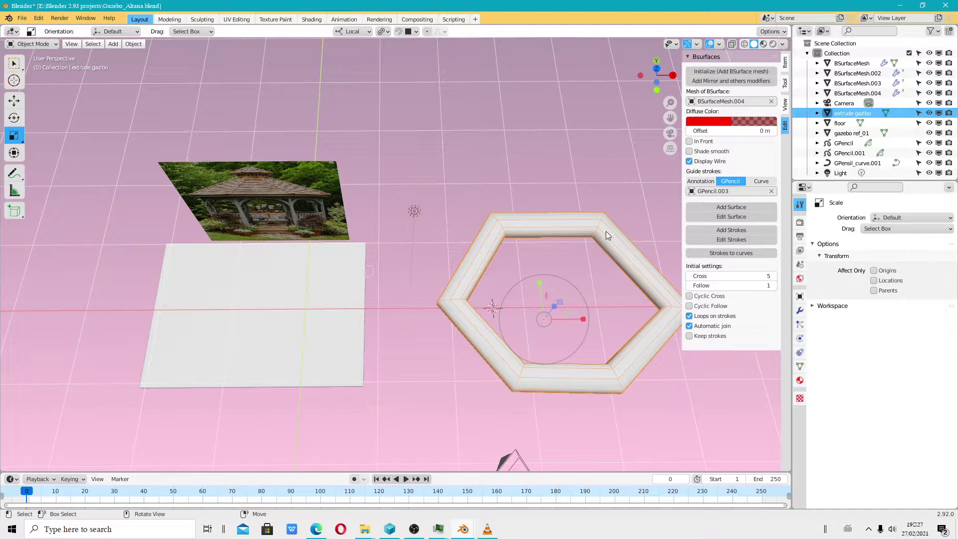
- Disable extrude gazibo in viewports and reframe the view over the floor
left_click(938, 116)
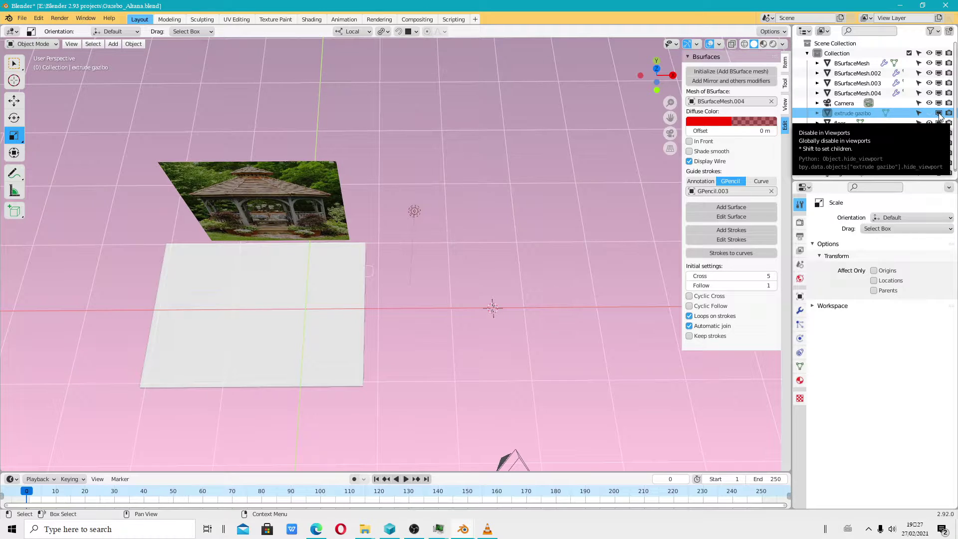
left_click(938, 114)
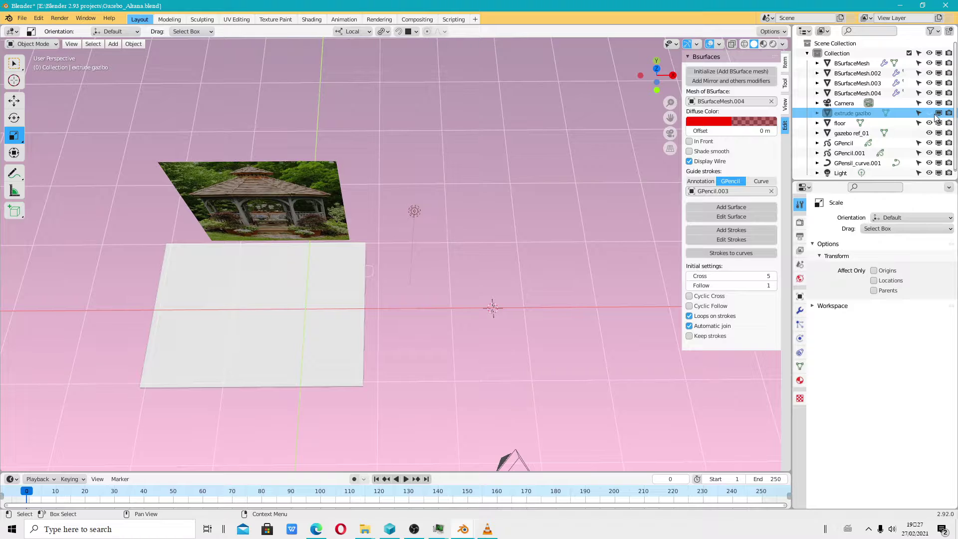
middle_click_drag(310, 279, 394, 279, "shift")
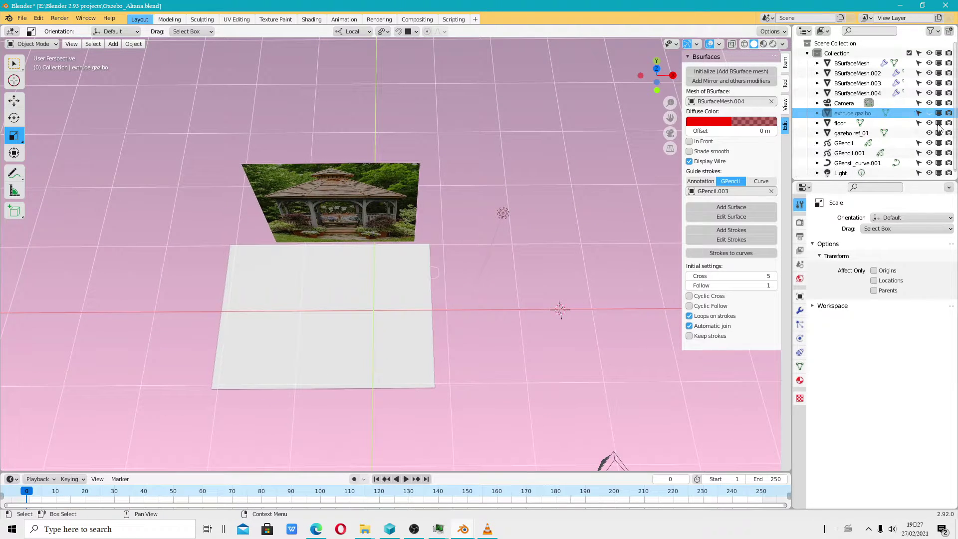
scroll(886, 114, "down", 1)
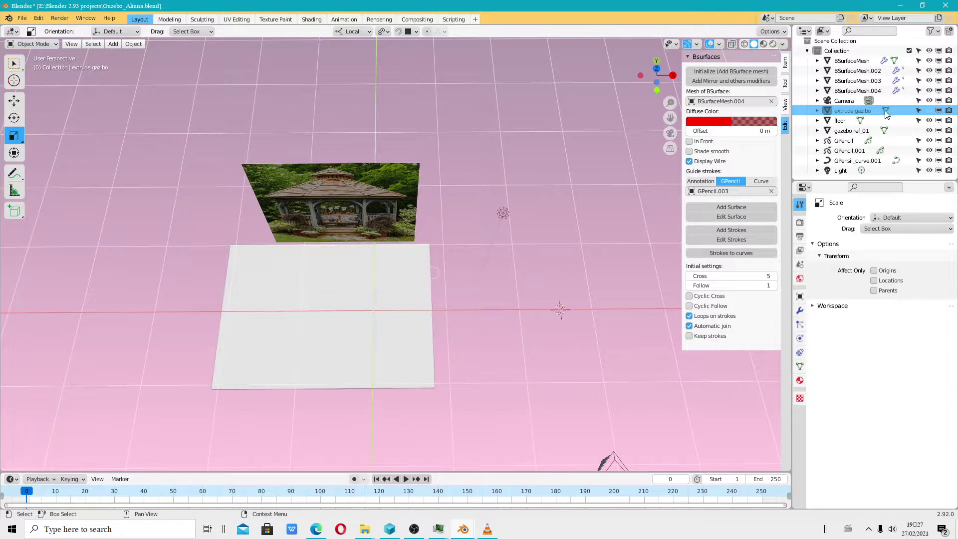
middle_click_drag(406, 307, 424, 306)
- Delete GPensil_curve.001 and snap the 3D cursor to the floor plane
left_click(423, 307)
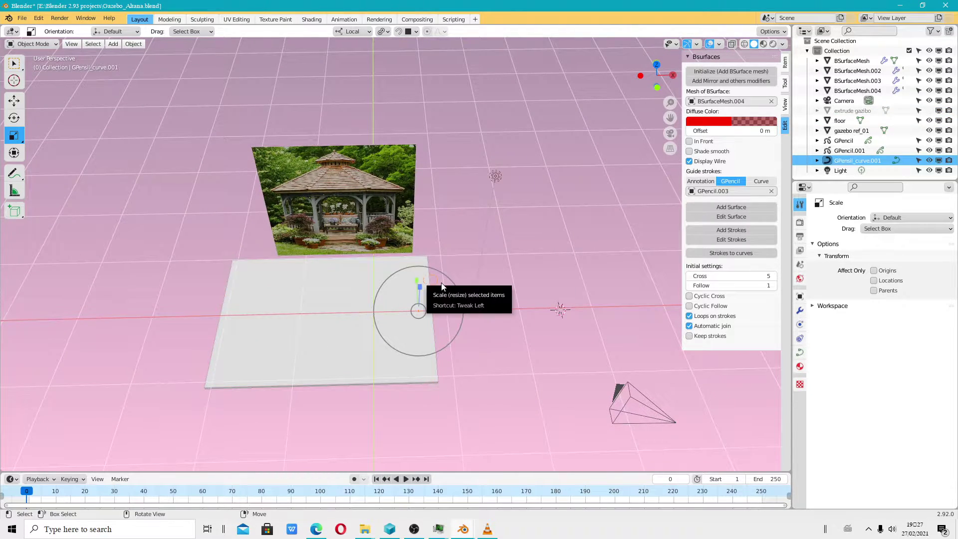
key("Delete")
left_click(397, 299)
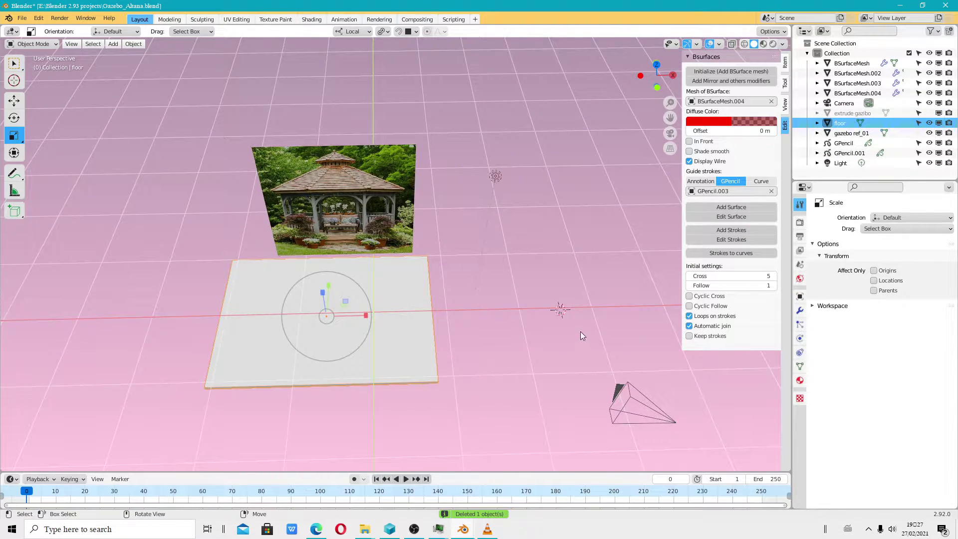
right_click(532, 332)
key("shift+s")
left_click(359, 337)
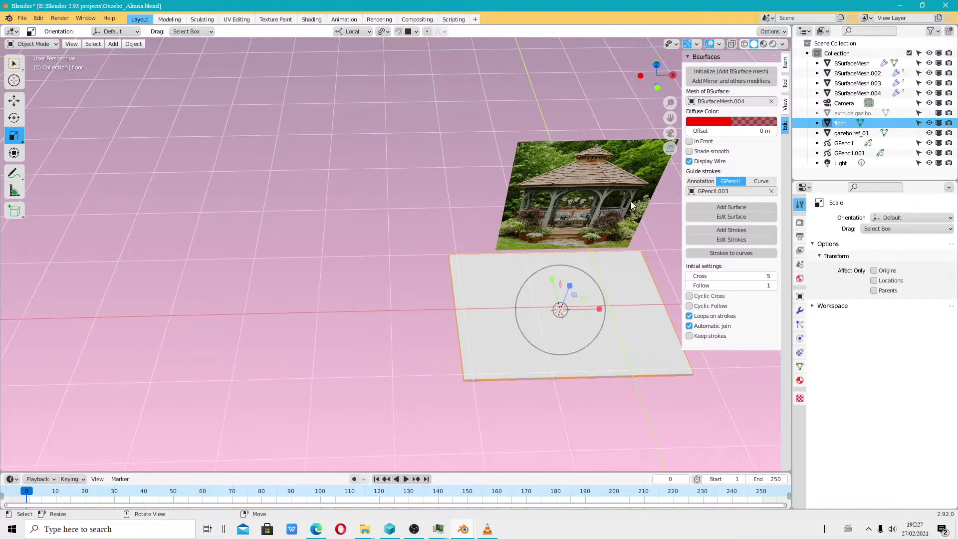
- Switch to the top view and zoom in over the floor
left_click(657, 65)
scroll(521, 276, "up", 5, "ctrl")
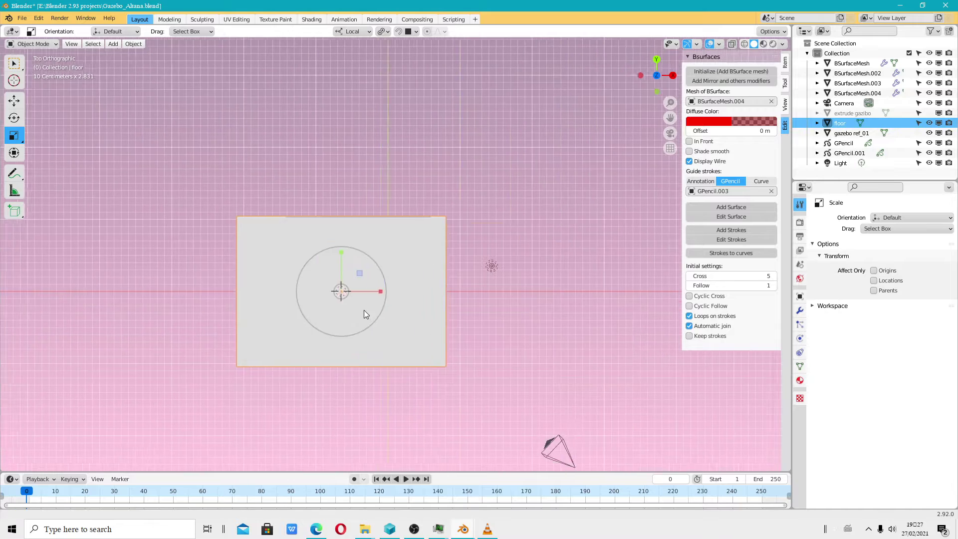
scroll(364, 310, "up", 3, "ctrl")
scroll(352, 293, "up", 2)
key("shift+space")
key("space")
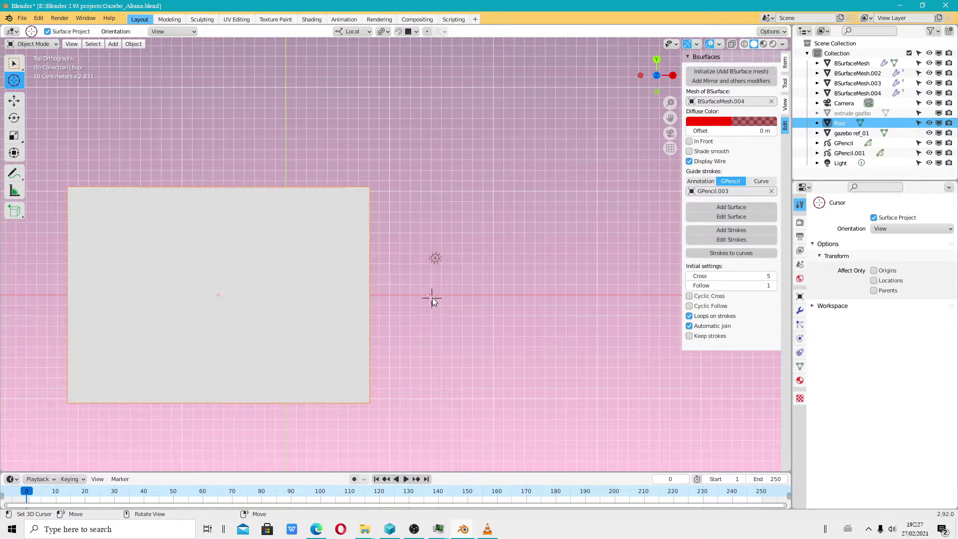
key("shift+space")
key("g")
scroll(451, 359, "up", 4, "ctrl")
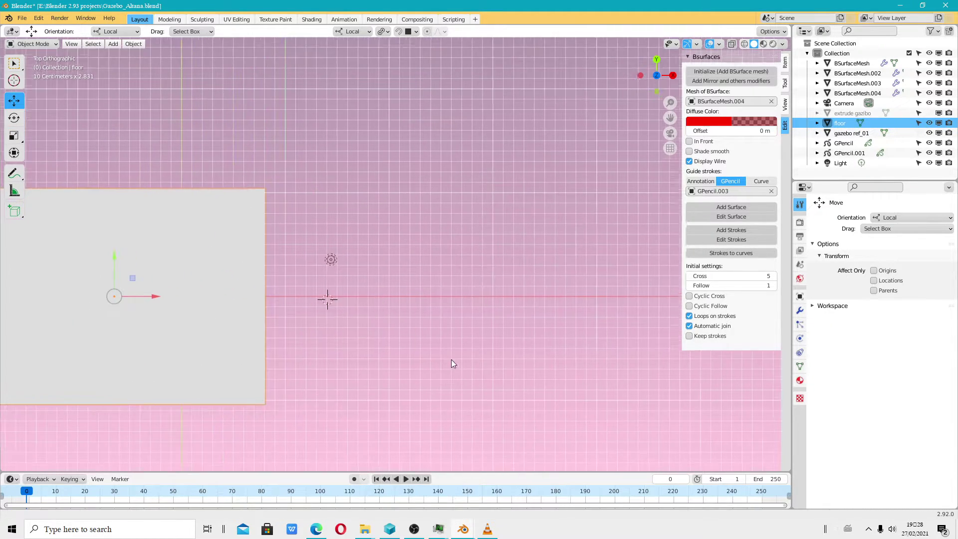
scroll(451, 359, "up", 1, "ctrl")
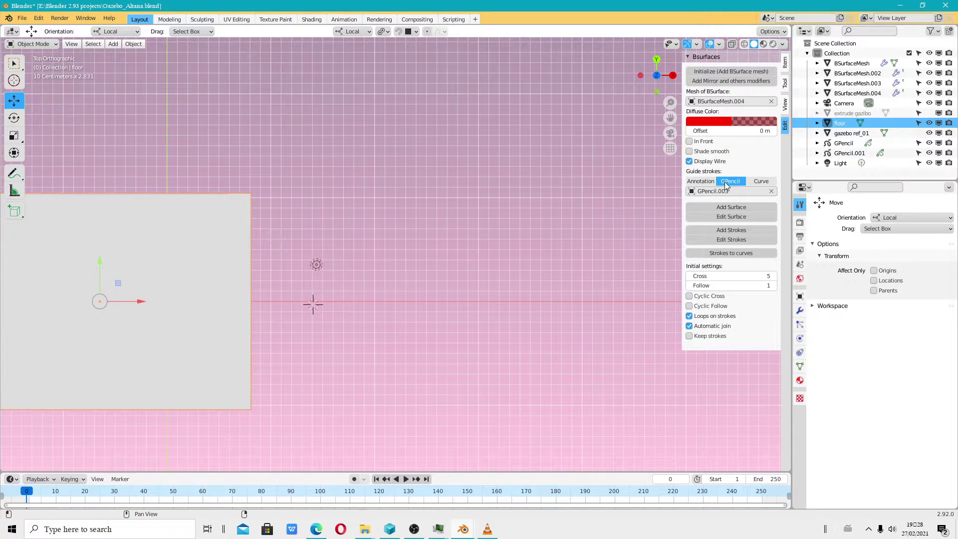
- Deselect the floor and settle on a straight top-down view of the scene
left_click(772, 191)
left_click(772, 102)
middle_click_drag(376, 258, 395, 267, "shift")
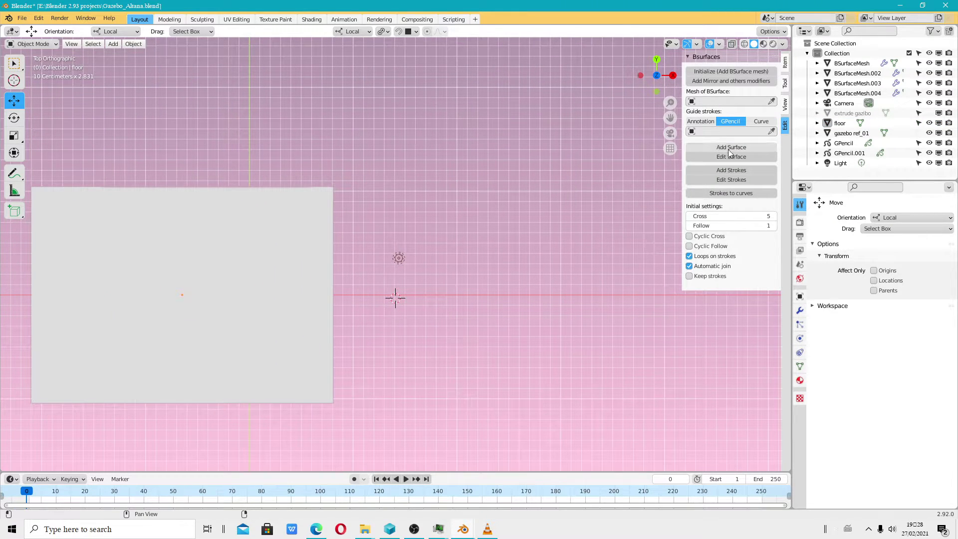
mouse_move(222, 244)
middle_mouse_down()
mouse_move(270, 273)
mouse_move(243, 106)
middle_mouse_up()
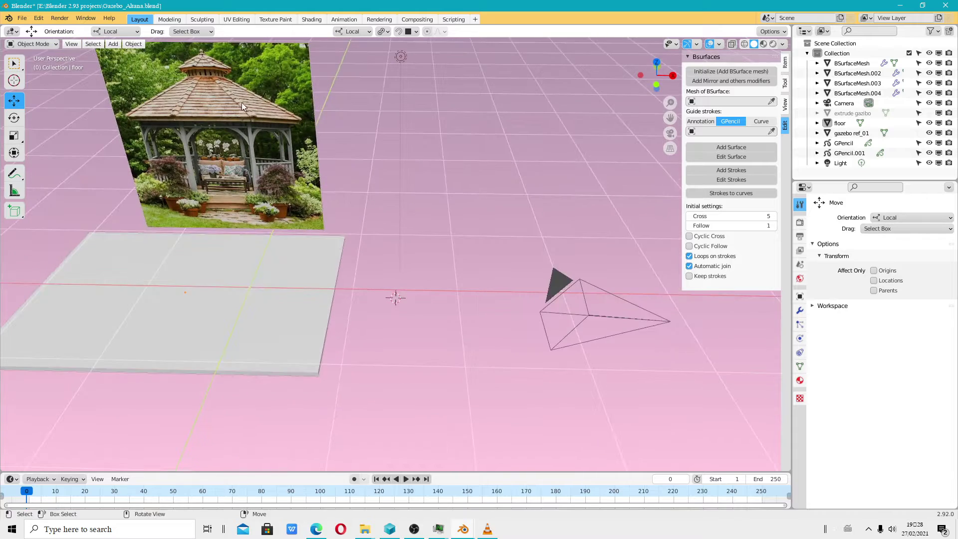
left_click_drag(656, 75, 656, 75)
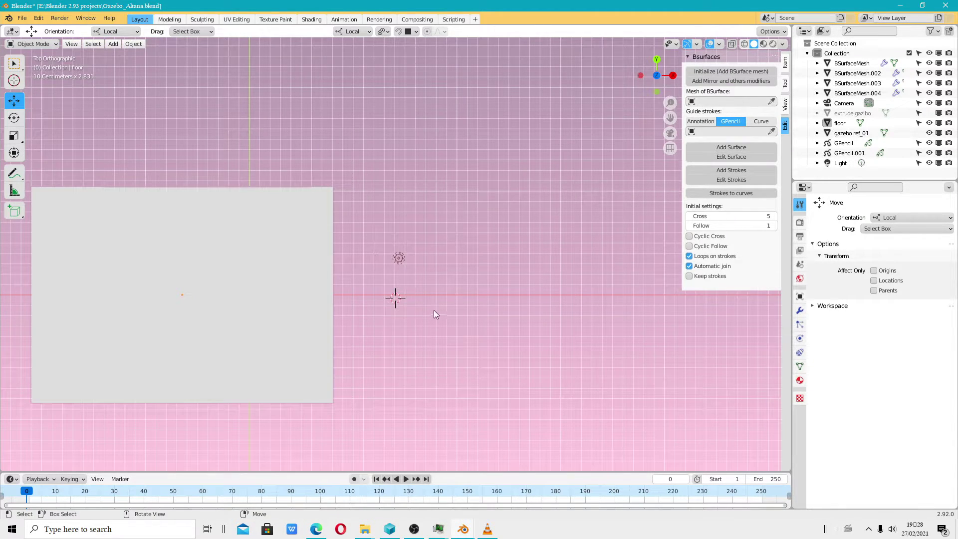
middle_click_drag(496, 318, 375, 285, "shift")
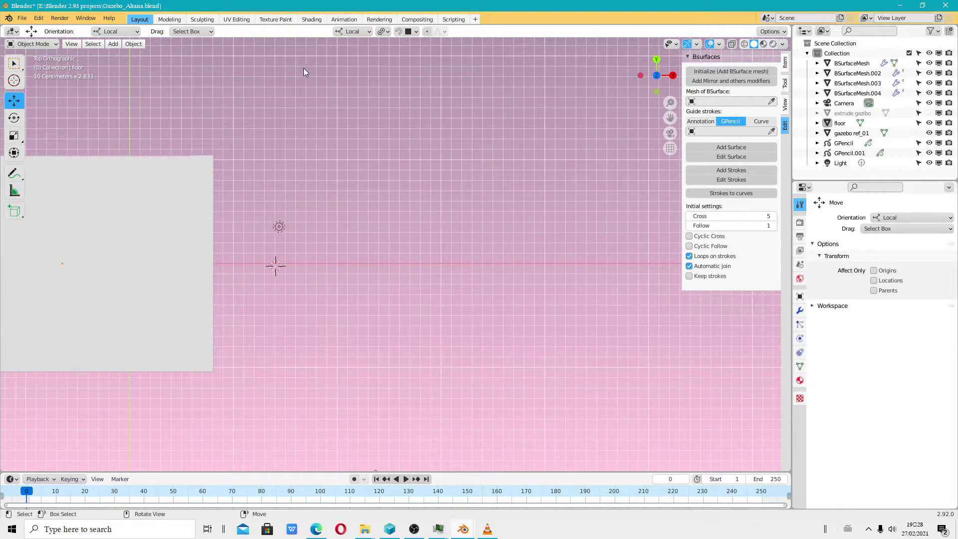
- Add a BSurfaces mesh with grease pencil, placing strokes at the 3D cursor
left_click(726, 73)
left_click(731, 72)
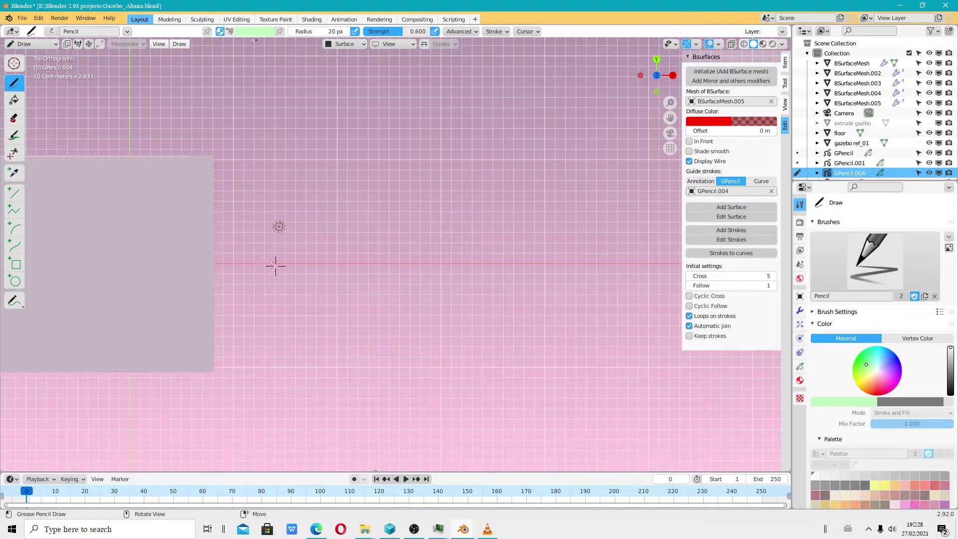
left_click(350, 46)
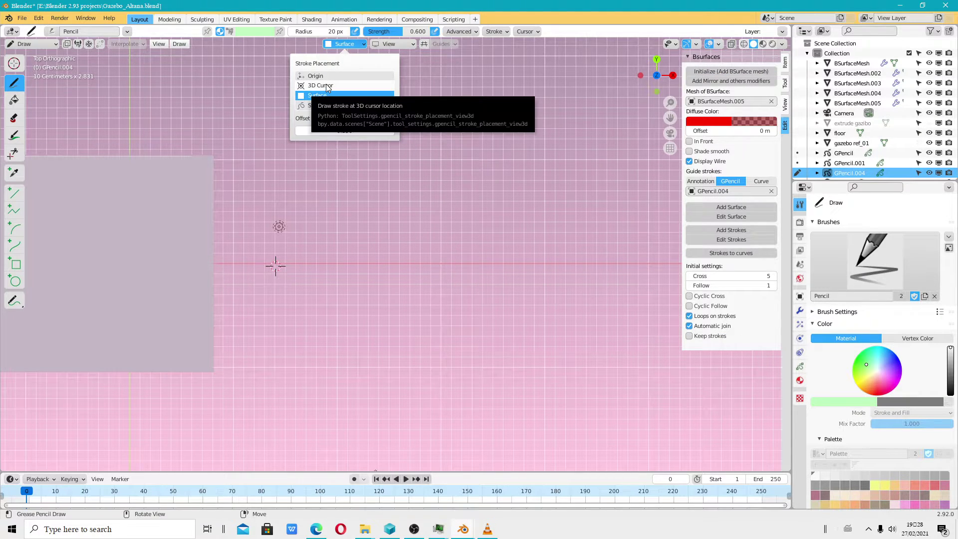
left_click(327, 87)
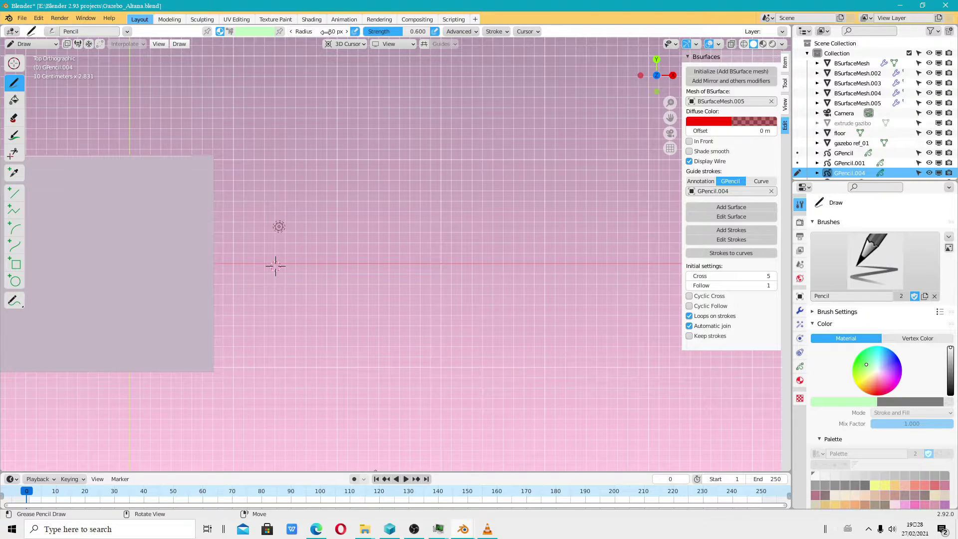
- Adjust the brush radius, draw the hexagon stroke, undoing a stray one, and return to Object Mode
left_click_drag(321, 32, 324, 32)
left_click_drag(466, 211, 419, 204)
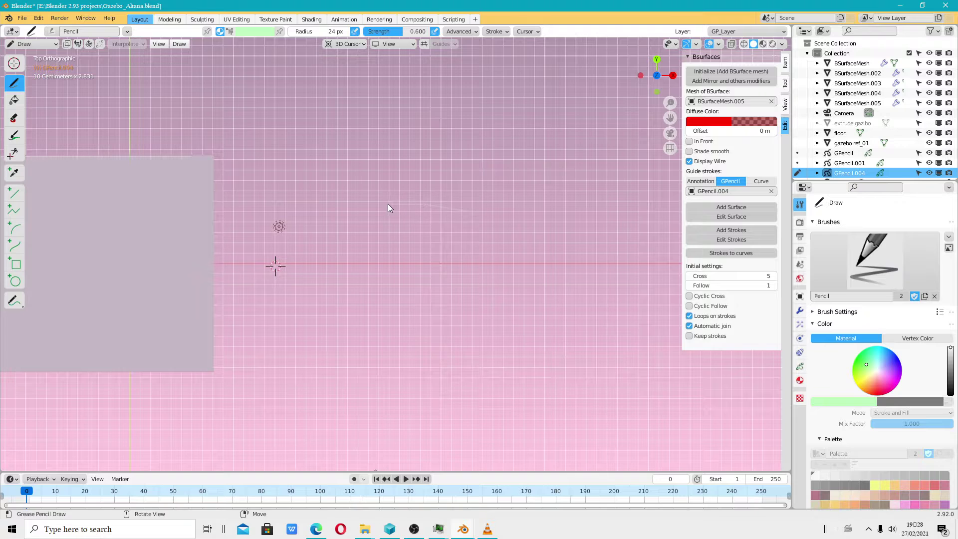
key("ctrl+z")
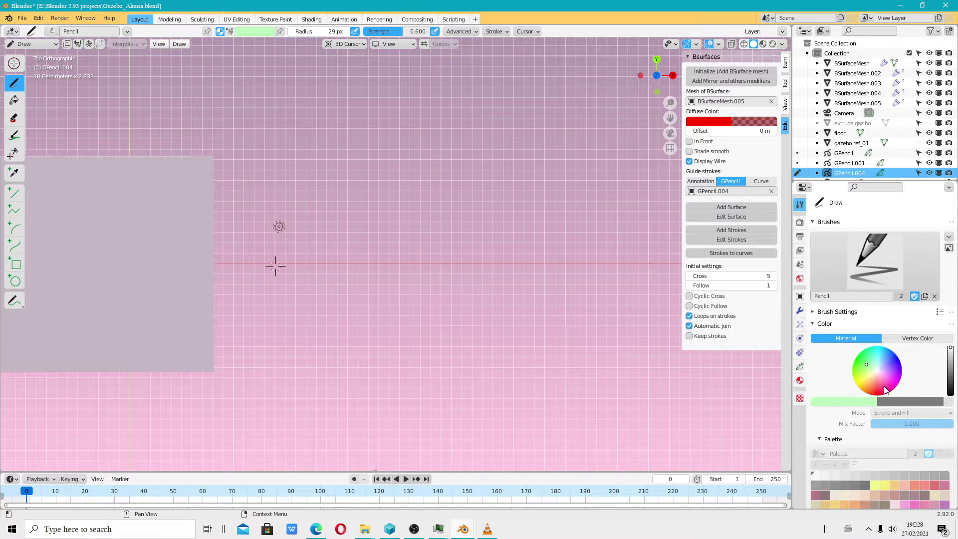
scroll(906, 376, "down", 3)
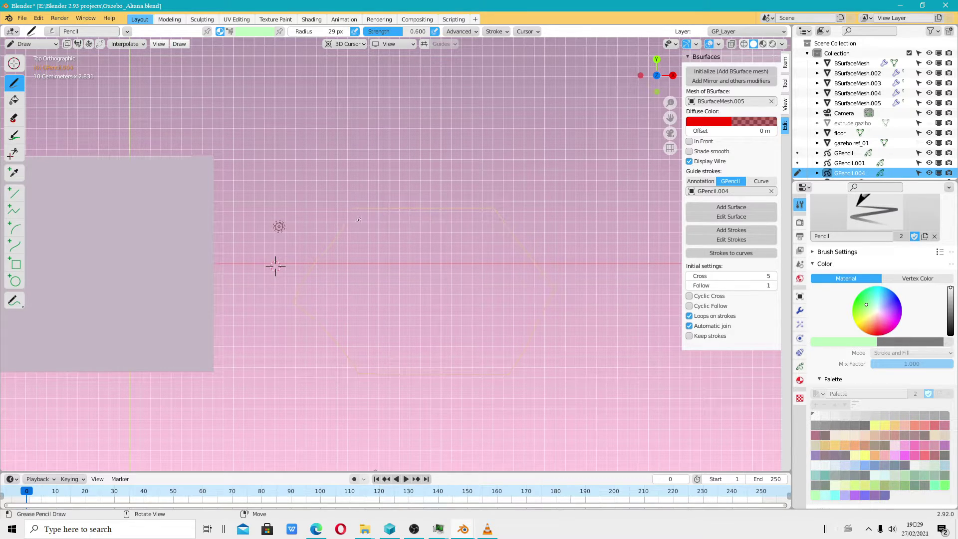
left_click(30, 44)
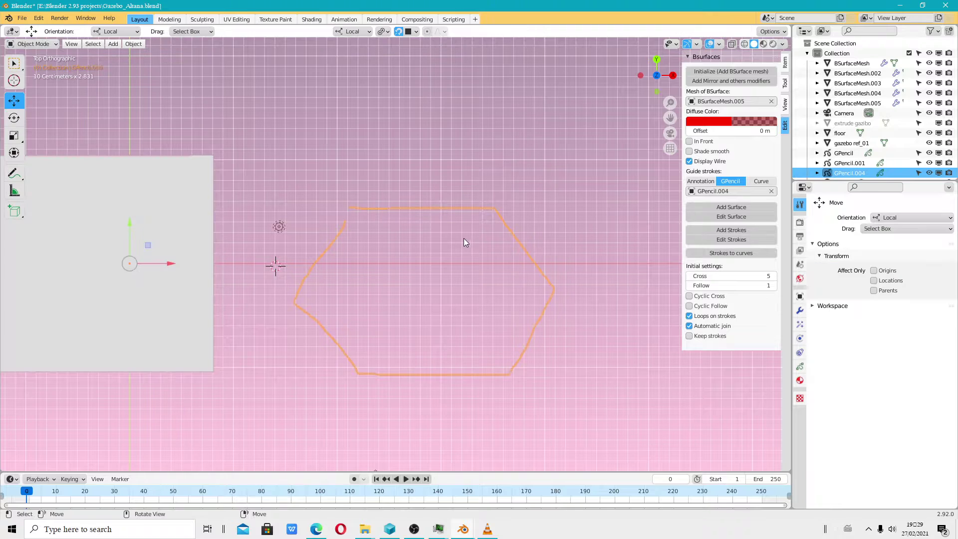
- Convert the hexagon pencil strokes into a curve with BSurfaces 'Strokes to curves'
left_click(735, 253)
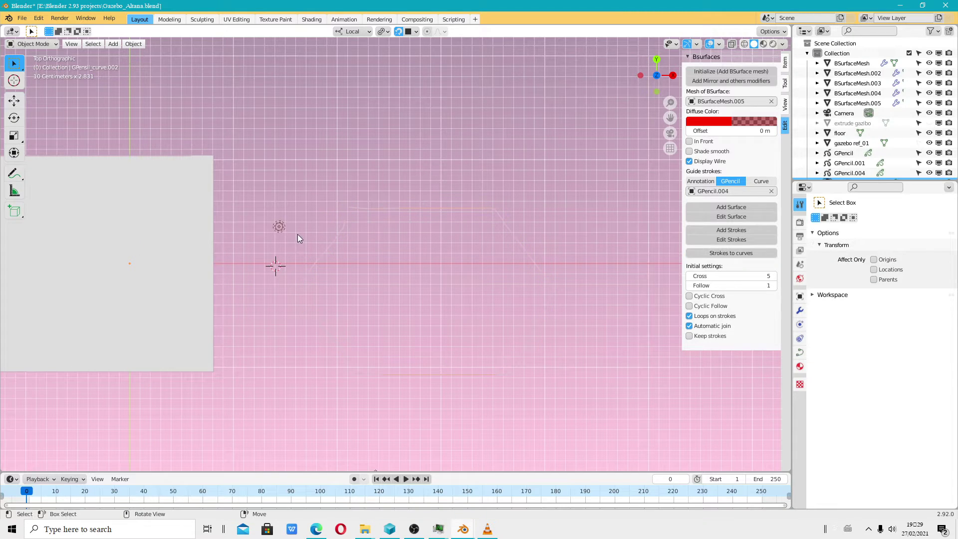
scroll(362, 235, "down", 2)
left_click(367, 227)
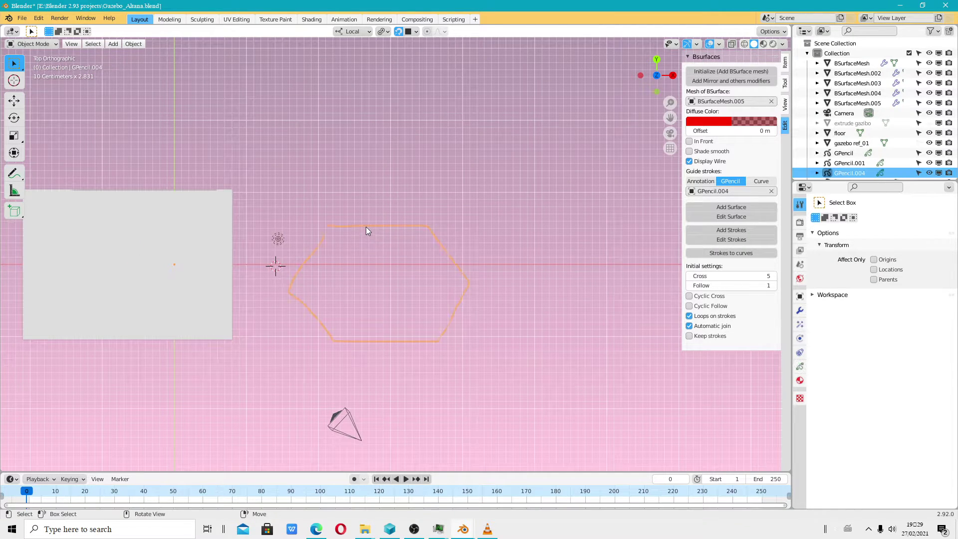
key("shift+space")
key("g")
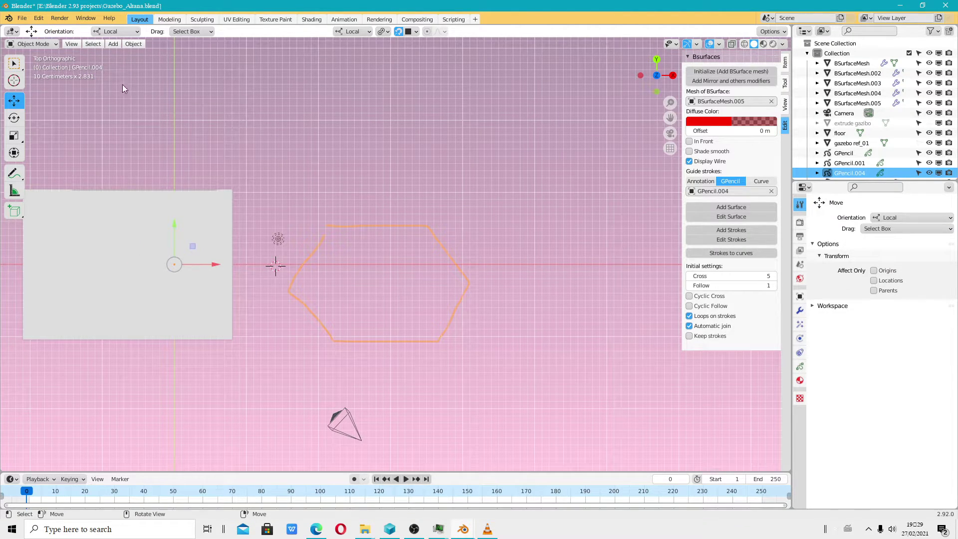
- Set the hexagon curve's origin to its geometry
left_click(128, 45)
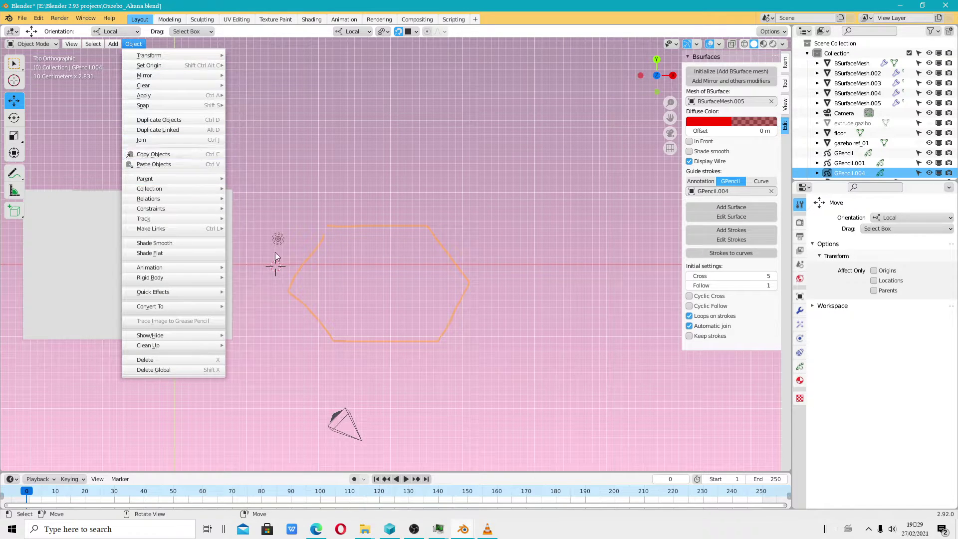
left_click(133, 44)
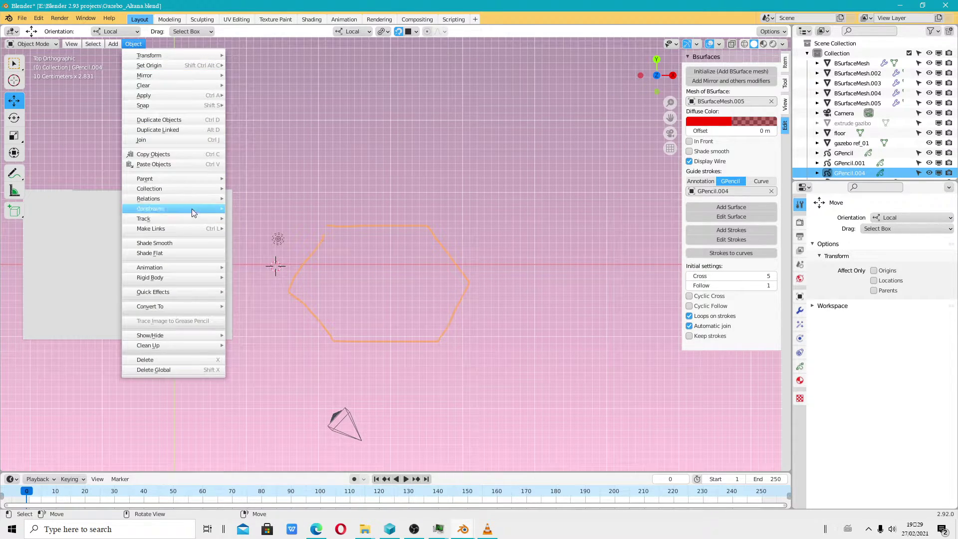
mouse_move(149, 65)
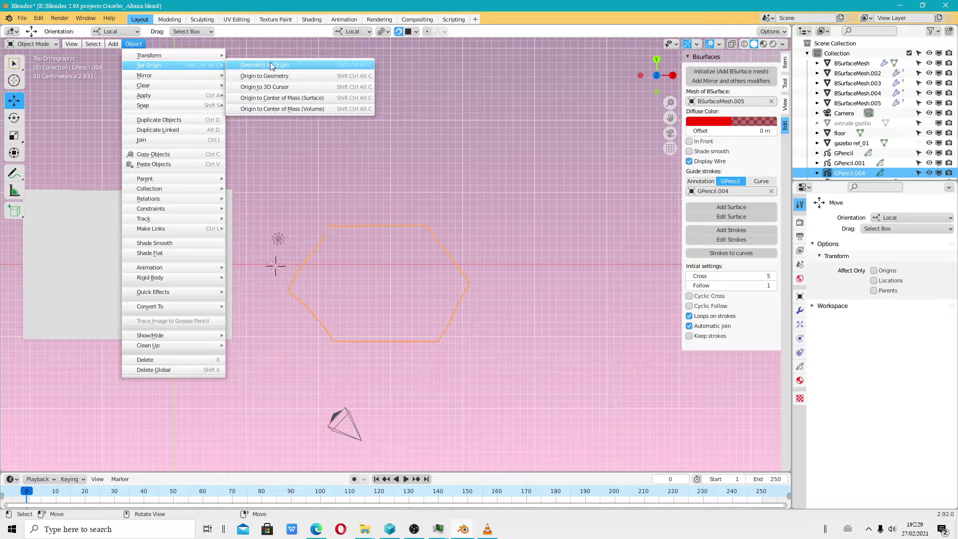
left_click(293, 77)
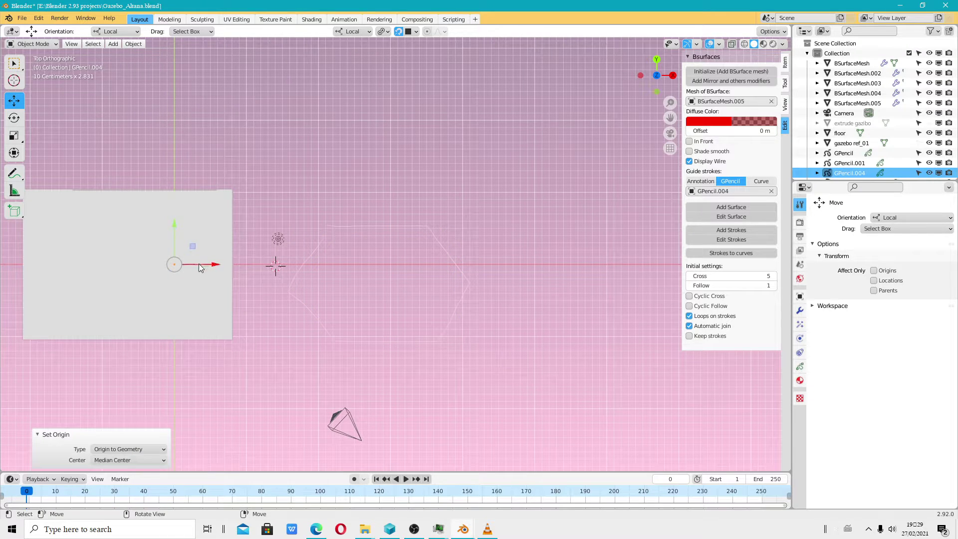
left_click(357, 227)
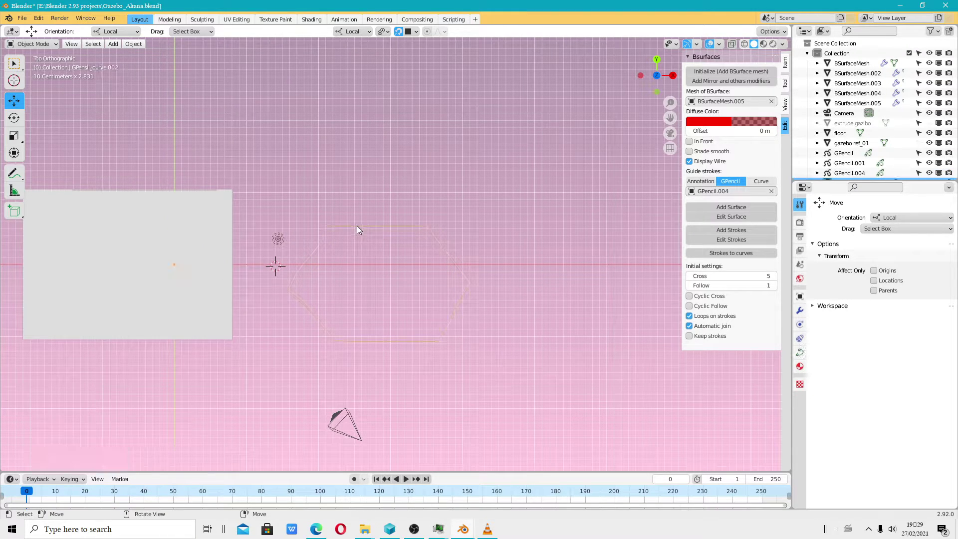
- Pivot around the 3D cursor, snap it to world origin, and move the curve's origin there
left_click(405, 31)
left_click(383, 31)
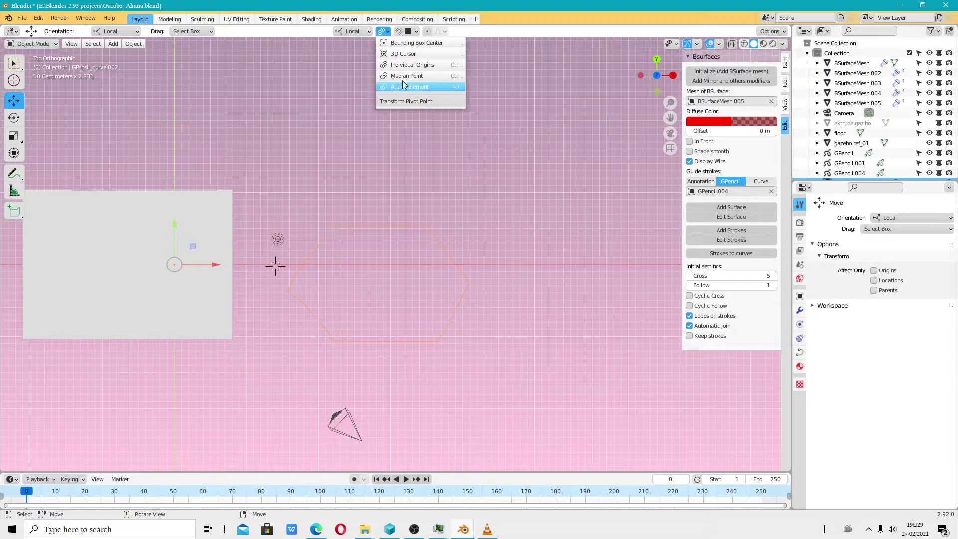
left_click(405, 54)
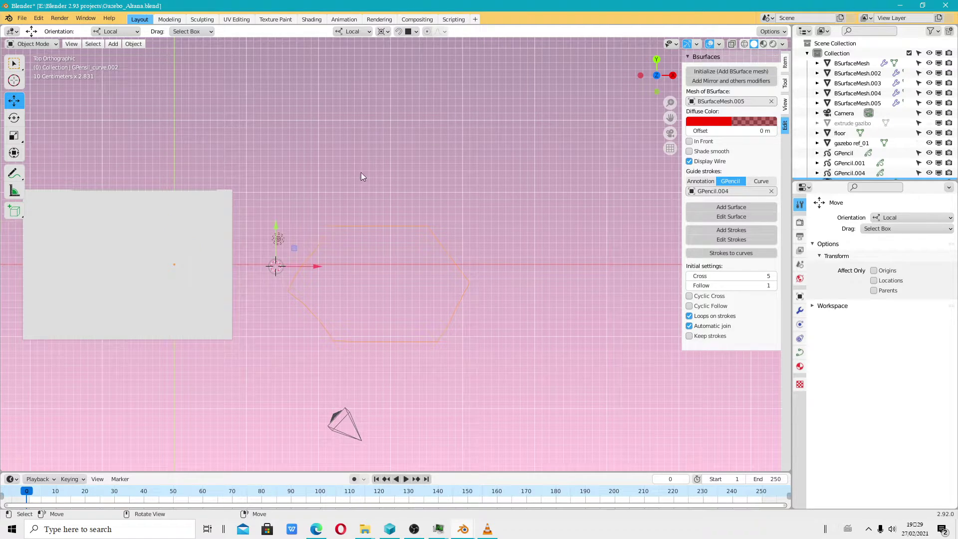
key("shift+s")
left_click(288, 244)
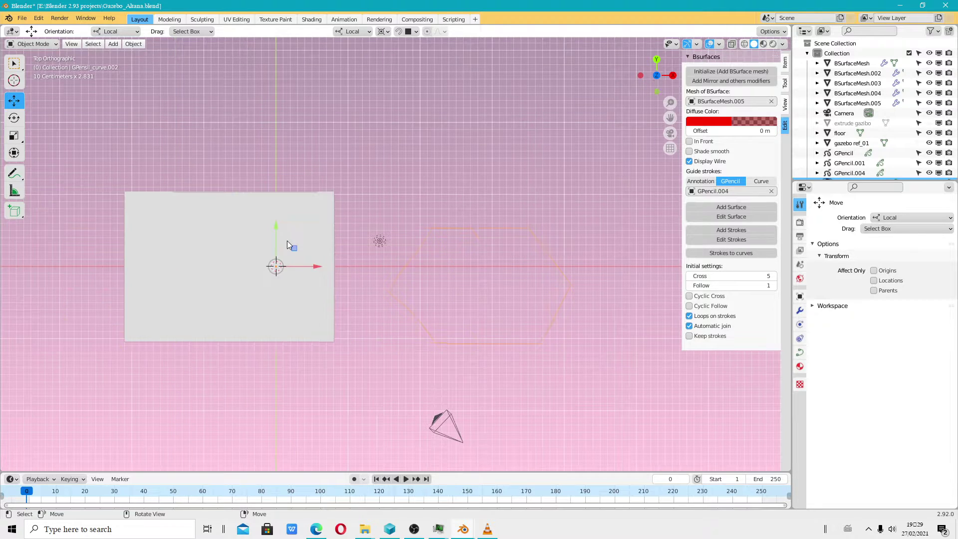
key("alt+a")
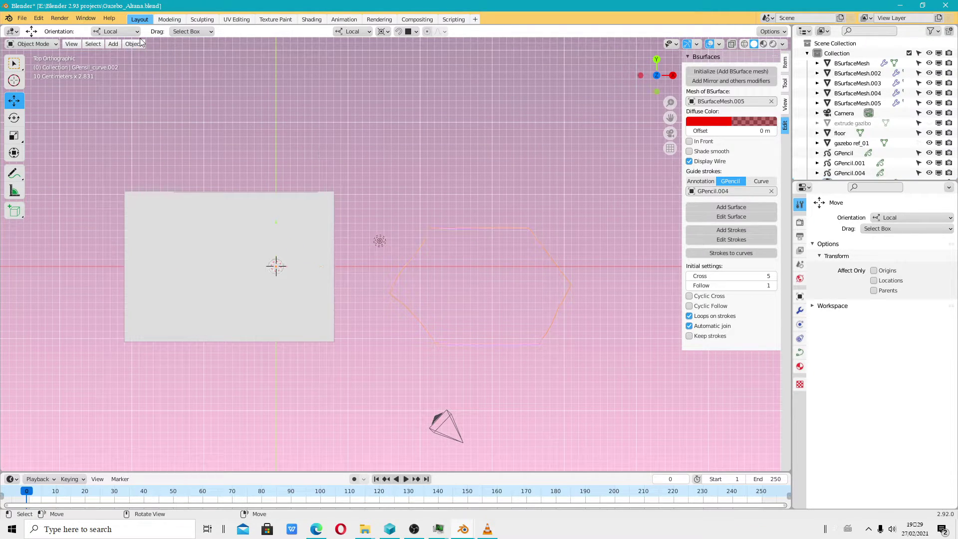
left_click(134, 44)
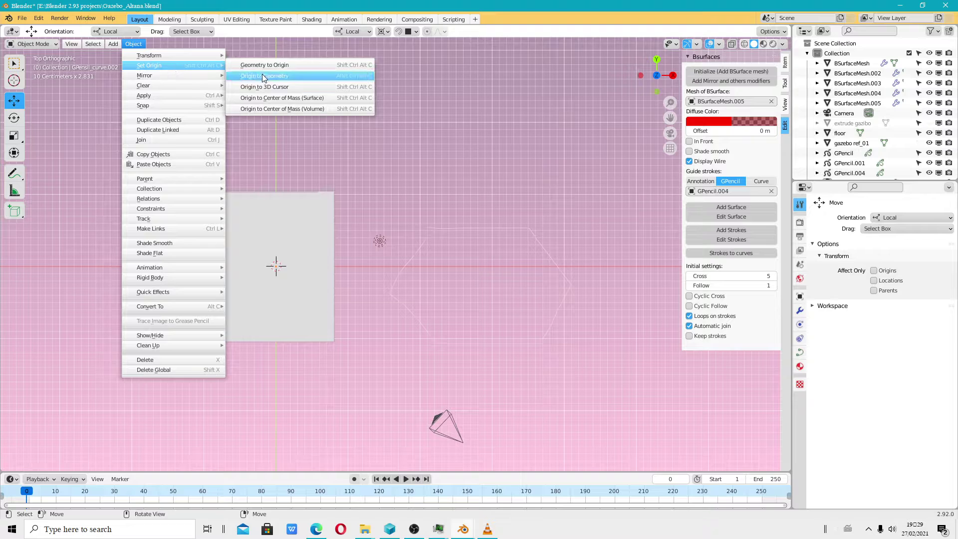
left_click(267, 82)
- Switch the transform pivot point to Active Element, undoing a trial nudge of the curve
left_click(443, 230)
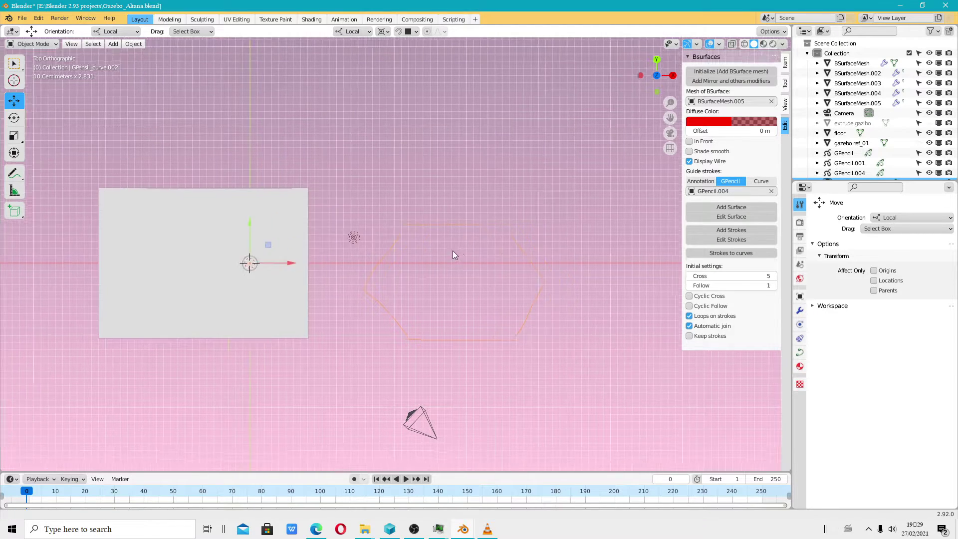
middle_click_drag(453, 250, 379, 78, "shift")
left_click(387, 32)
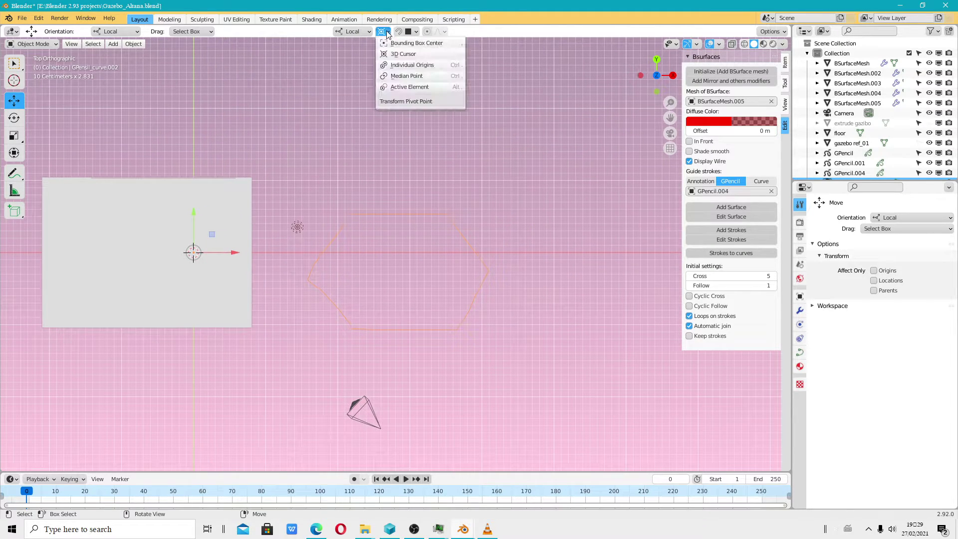
left_click(418, 87)
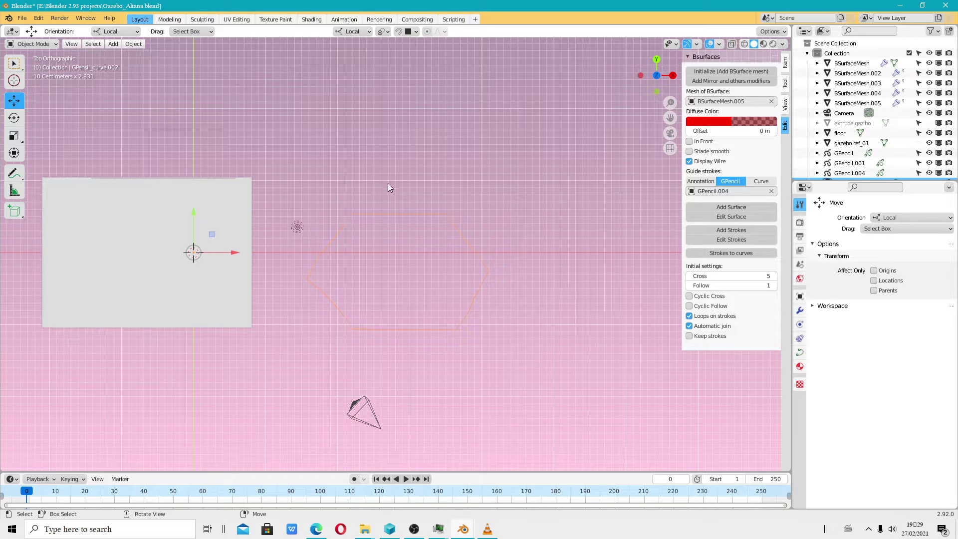
left_click_drag(195, 232, 195, 230)
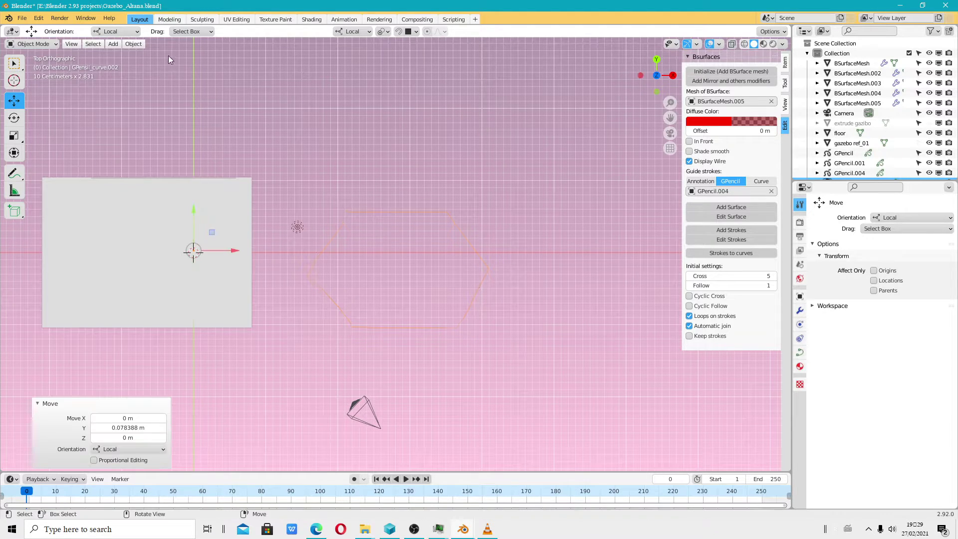
key("ctrl+z")
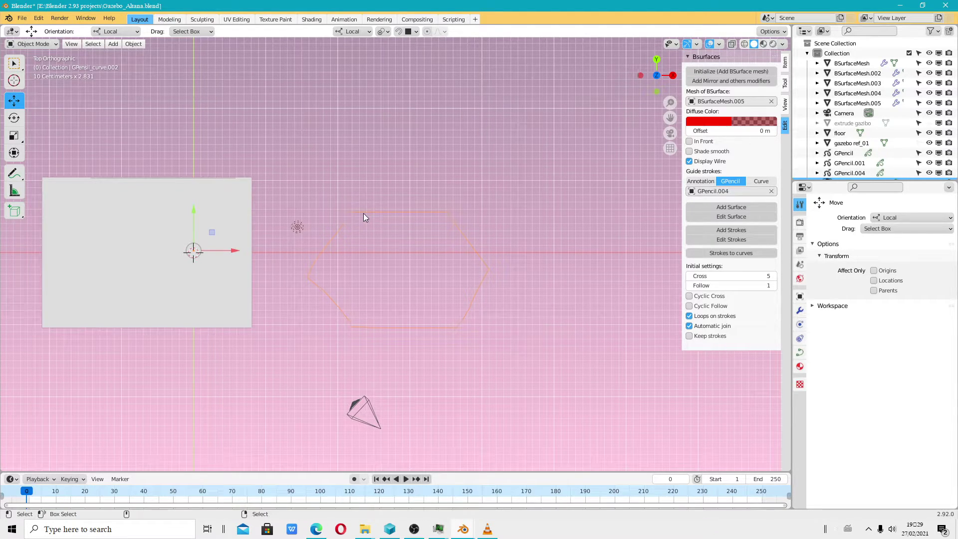
- Snap the cursor to the curve, recentre its origin, and shift it about 0.25 m along Y
key("shift+s")
left_click(363, 213)
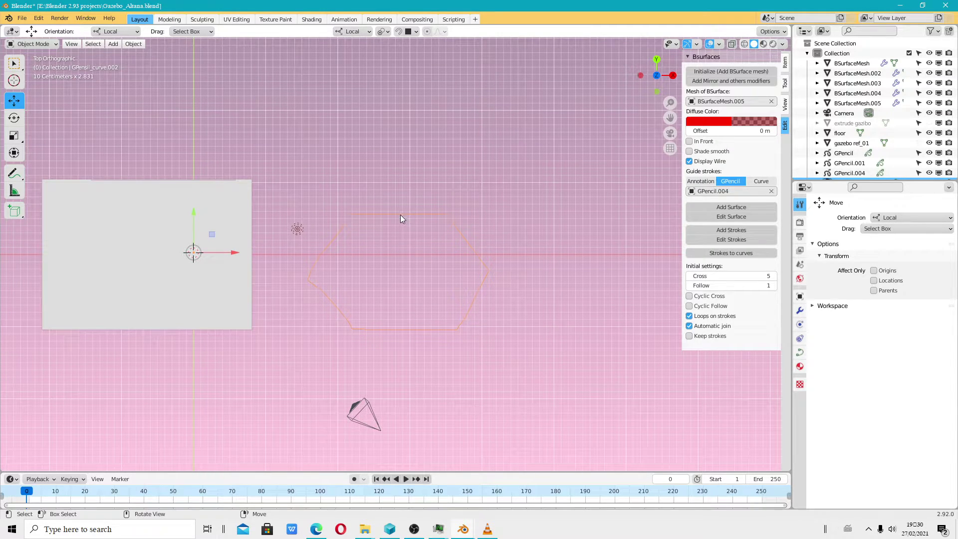
left_click(134, 44)
mouse_move(149, 66)
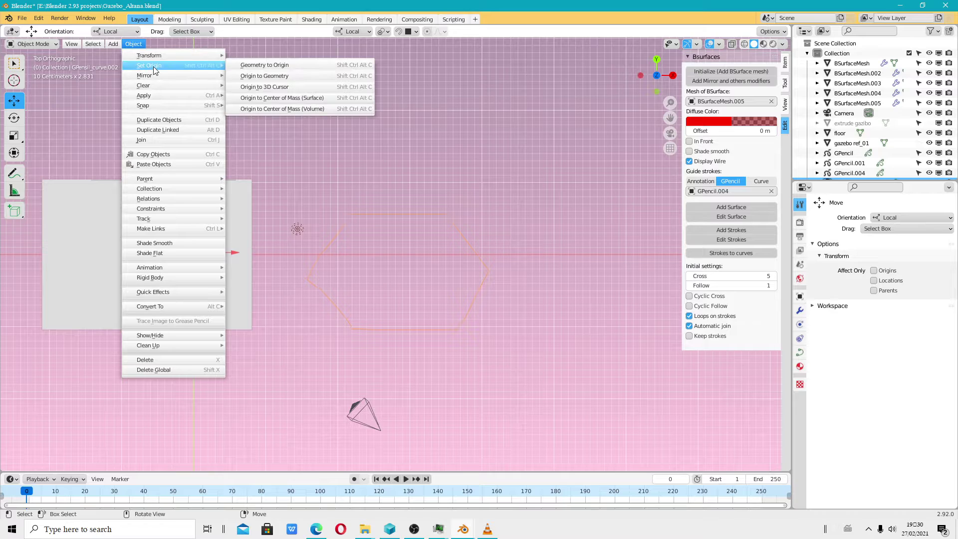
left_click(288, 76)
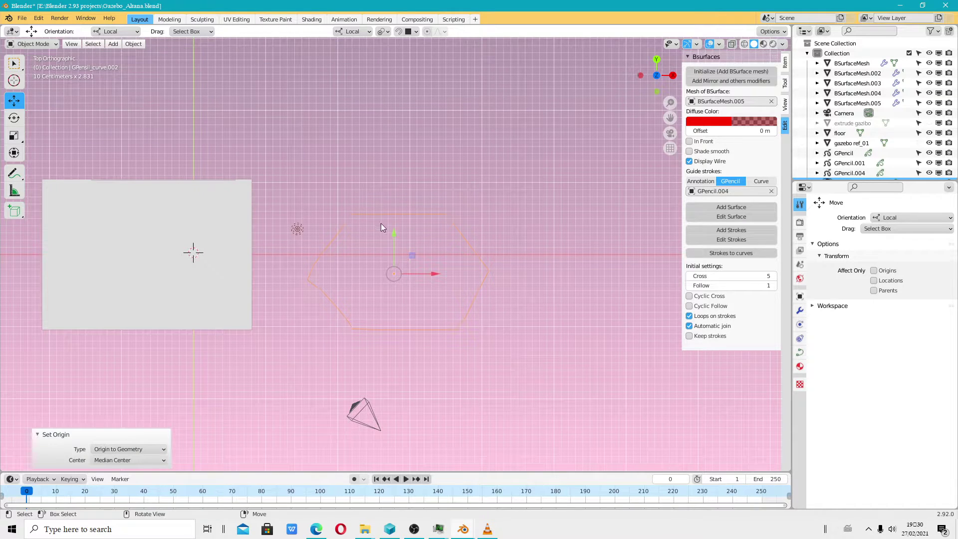
left_click_drag(394, 247, 395, 241)
scroll(396, 240, "up", 2)
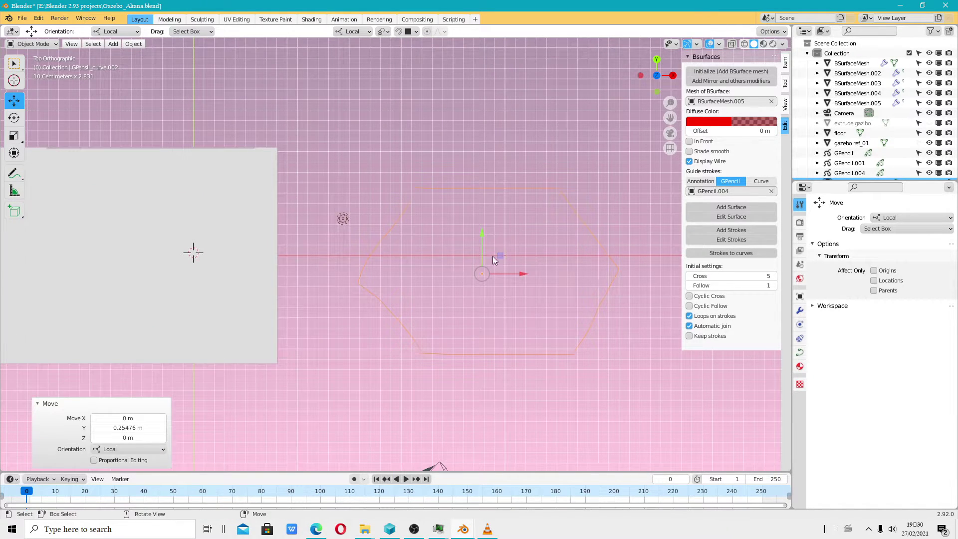
middle_click_drag(492, 256, 442, 253, "shift")
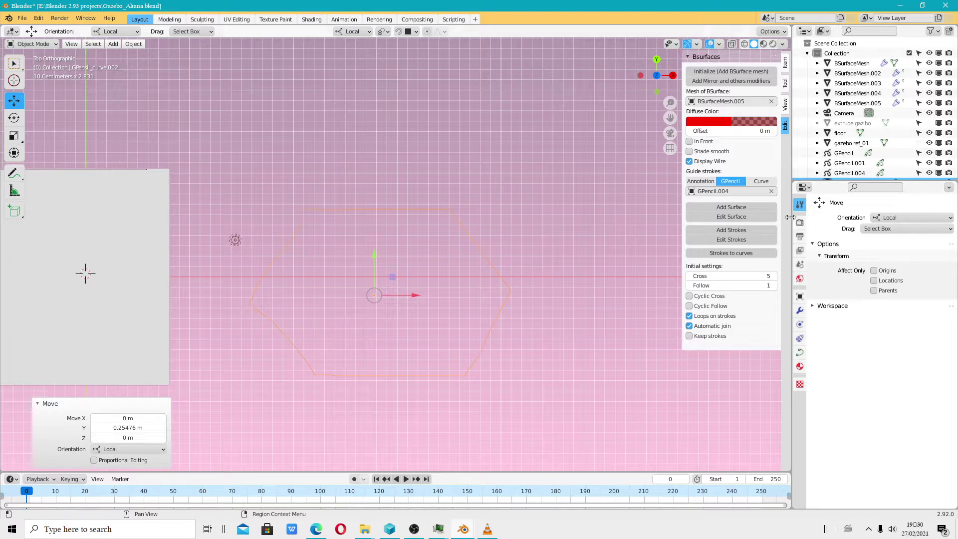
- Give the hexagon curve preview resolution 1, bevel resolution 0, and enable Cyclic U
left_click(800, 353)
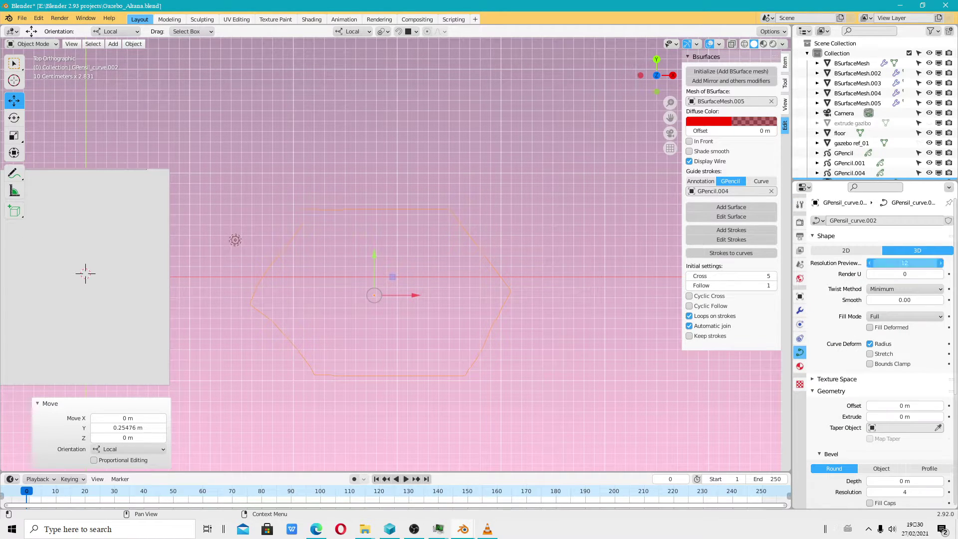
left_click_drag(905, 263, 879, 263)
type("1")
left_click(904, 492)
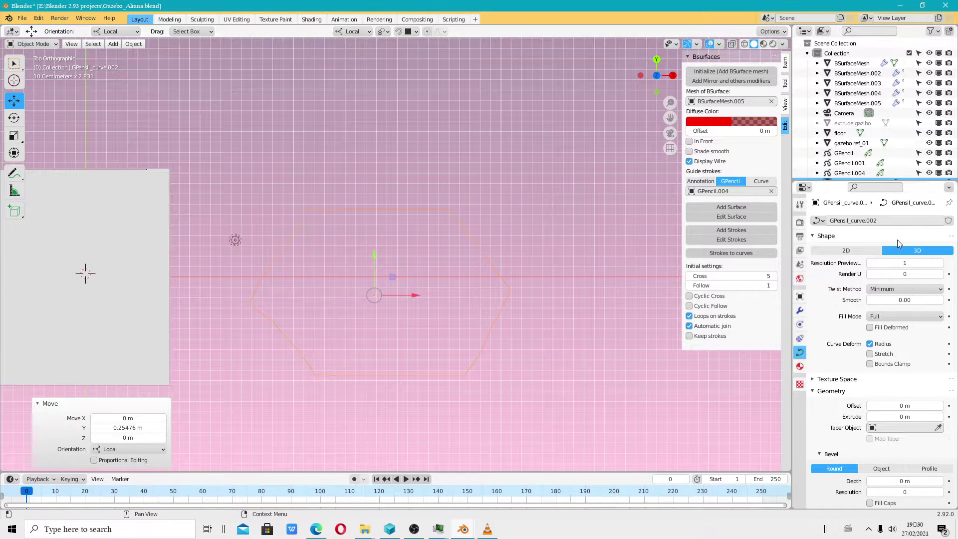
scroll(894, 299, "down", 4)
scroll(877, 416, "down", 4)
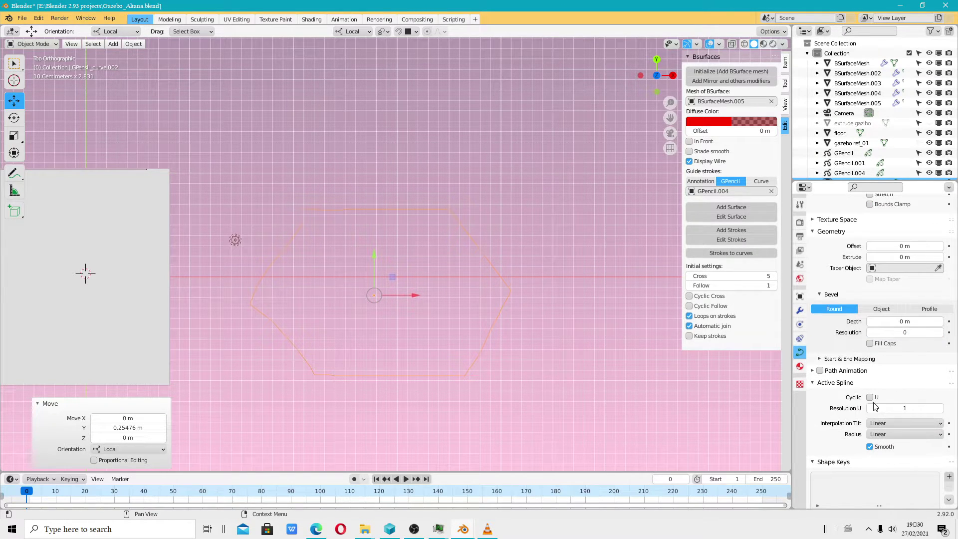
left_click(871, 398)
left_click(38, 56)
left_click(33, 44)
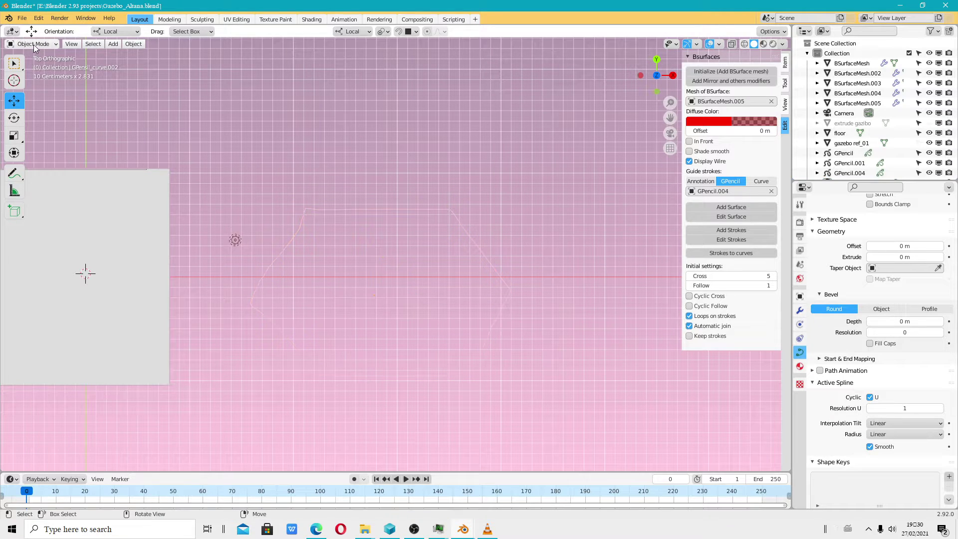
- In Edit Mode, select all hexagon points and decimate the curve to a low ratio
left_click(40, 66)
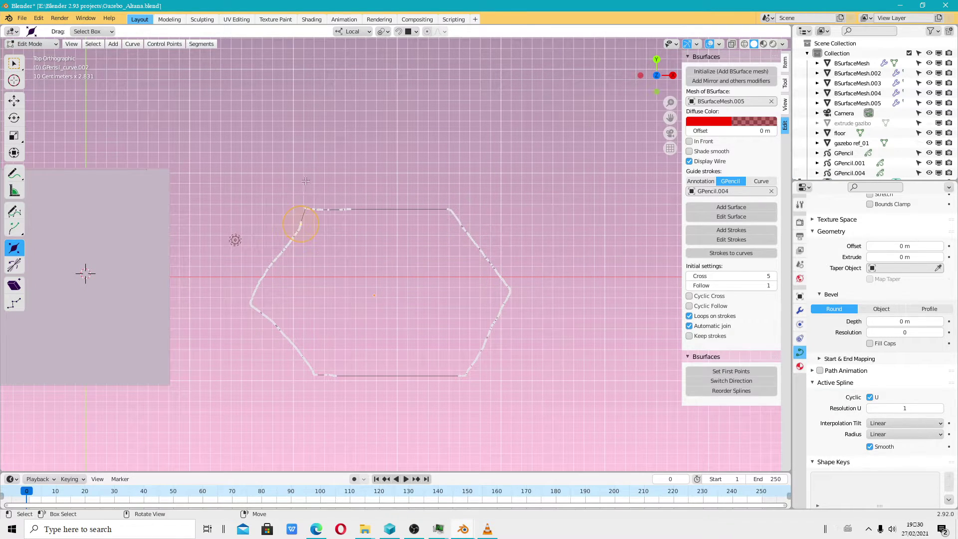
left_click(14, 101)
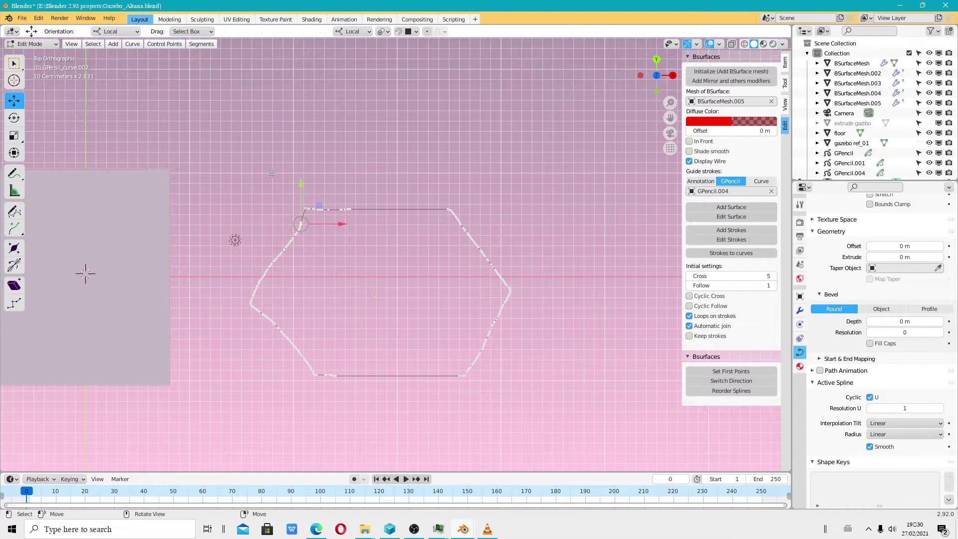
key("a")
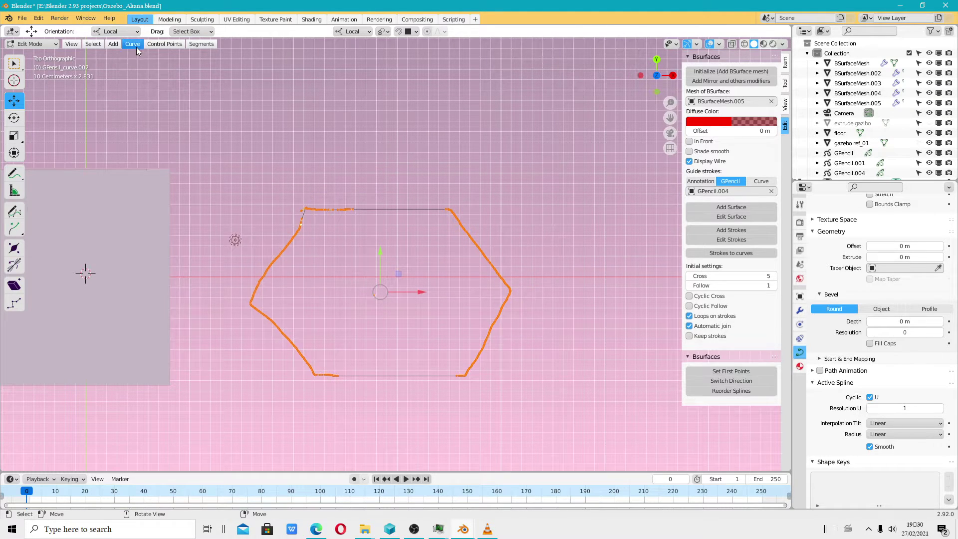
left_click(132, 44)
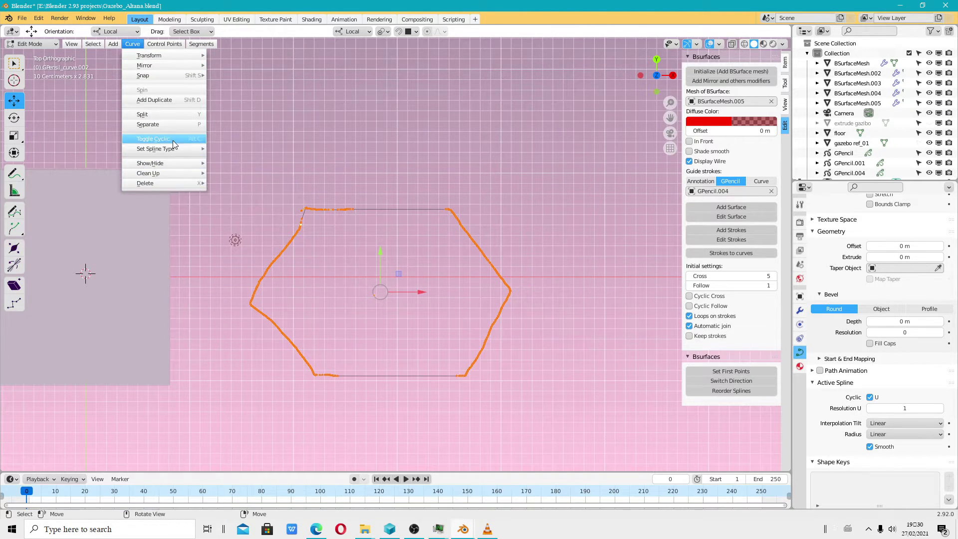
mouse_move(149, 172)
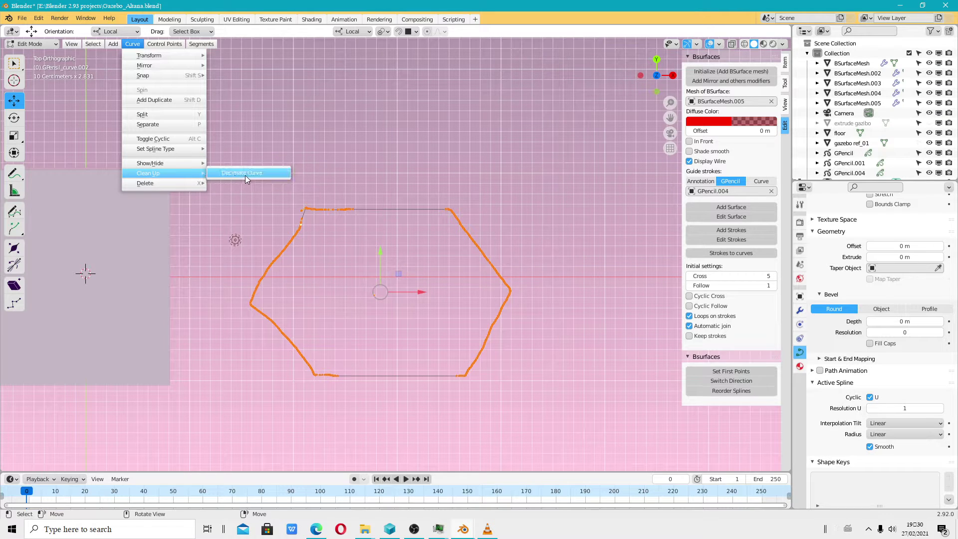
left_click(244, 173)
left_click_drag(110, 462, 94, 463)
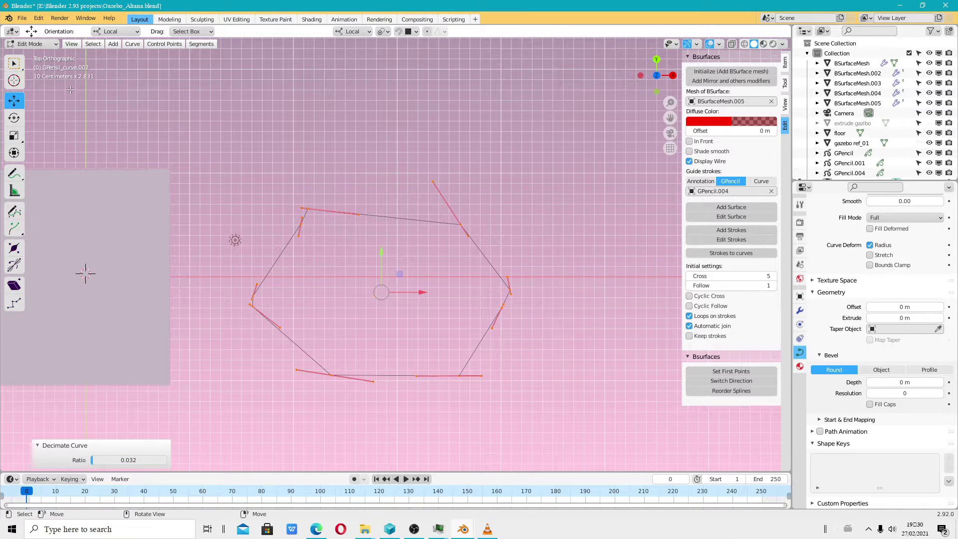
- Delete the stray upper-left, right-edge and lower-left points to leave six clean corners
left_click(461, 224)
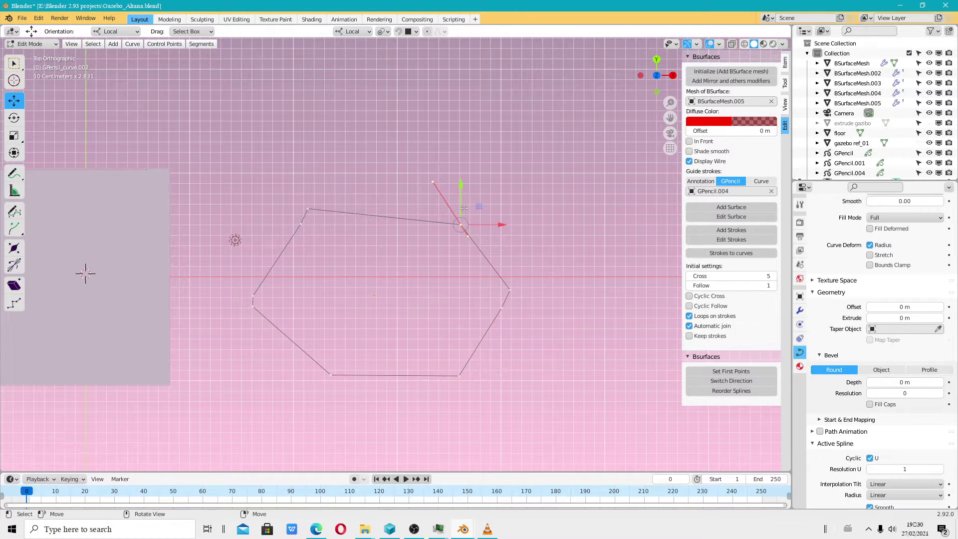
left_click_drag(464, 207, 463, 189)
key("ctrl+z")
left_click(301, 224)
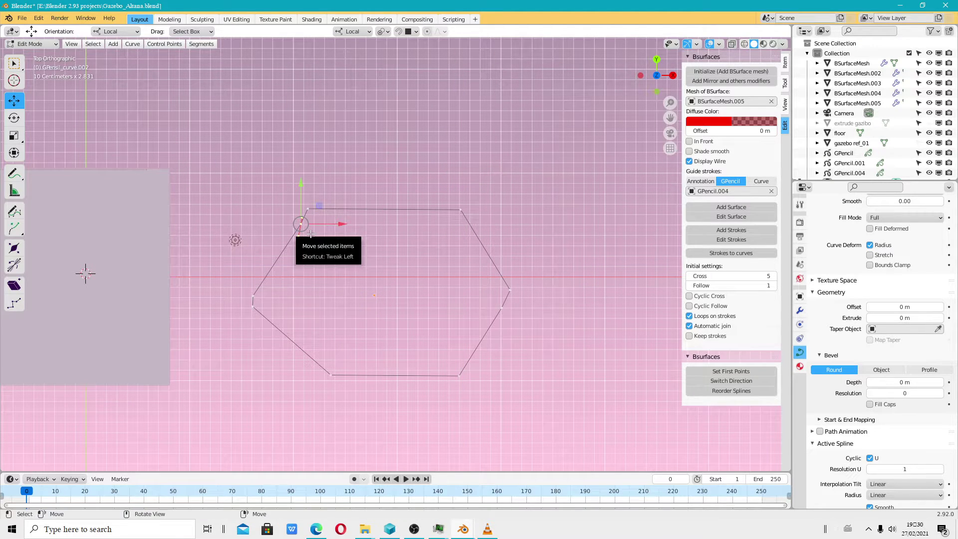
key("x")
left_click(307, 246)
left_click(508, 289)
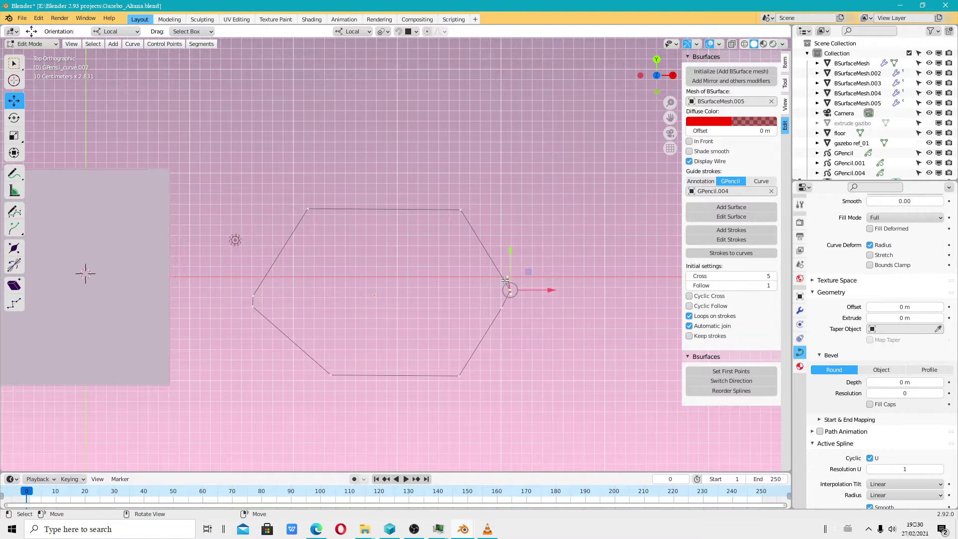
left_click(502, 307)
key("x")
left_click(496, 316)
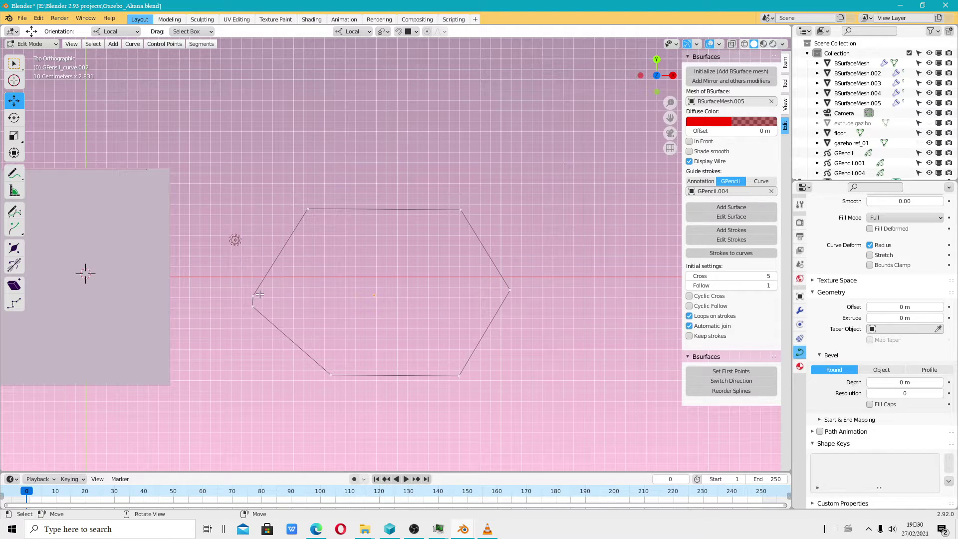
key("x")
left_click(252, 309)
left_click(22, 18)
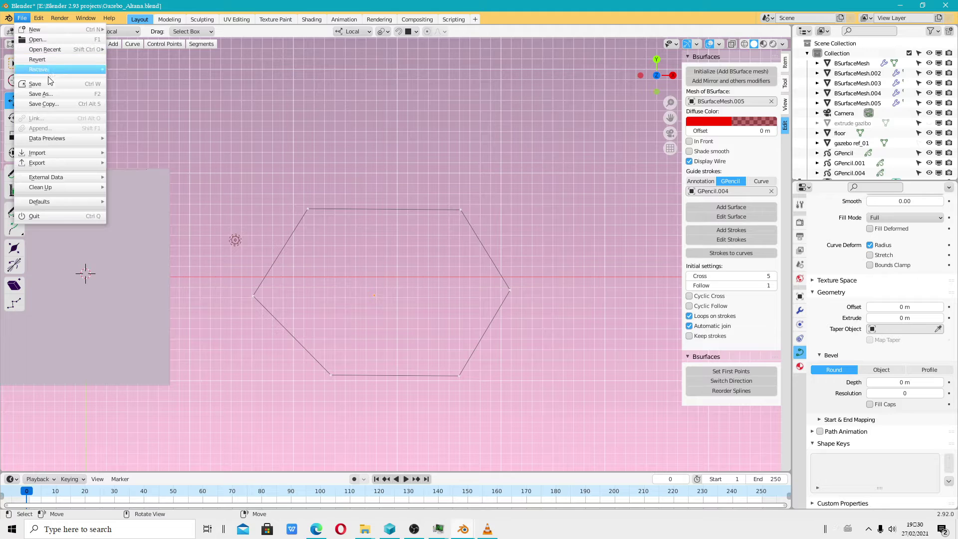
- Save Gazebo_Altana.blend and zoom and pan to inspect the cleaned hexagon
left_click(30, 82)
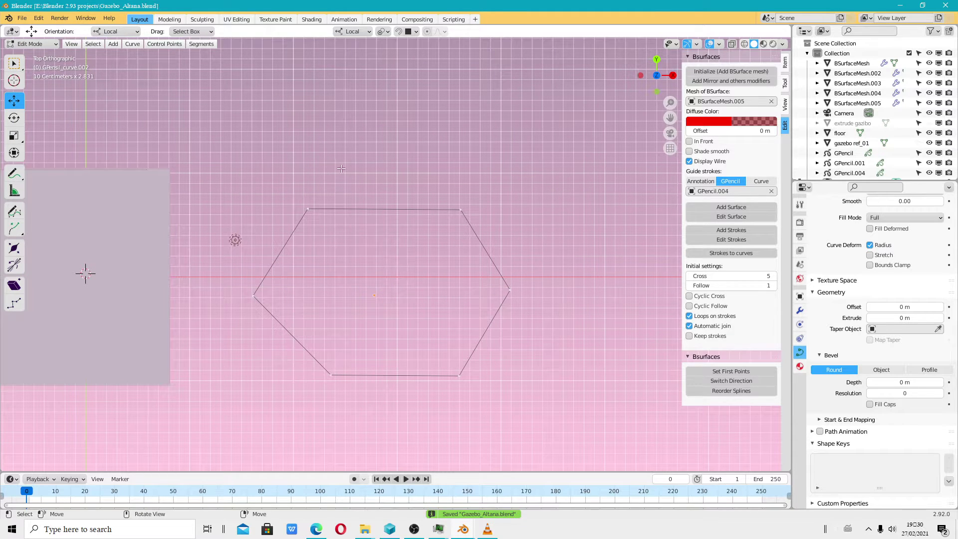
scroll(313, 159, "up", 1)
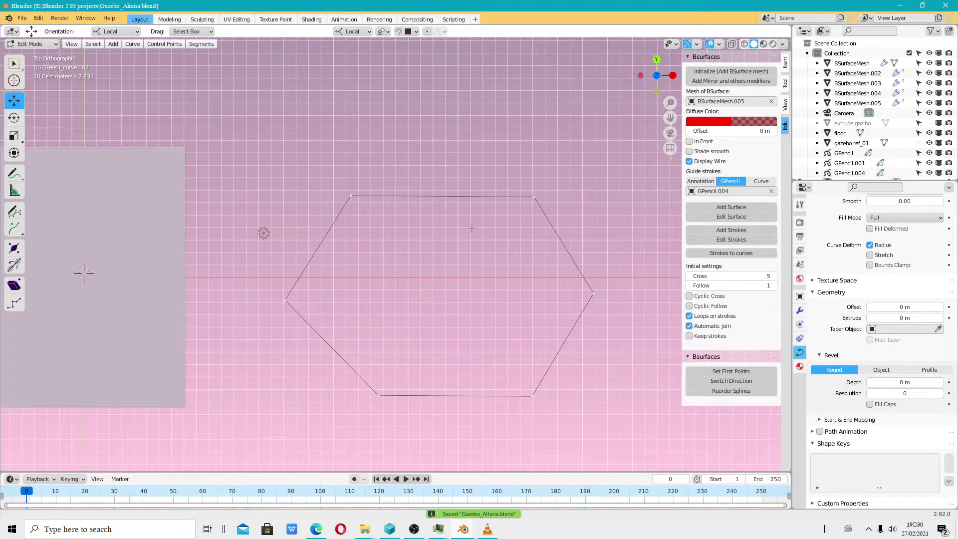
middle_click_drag(314, 159, 259, 208, "shift")
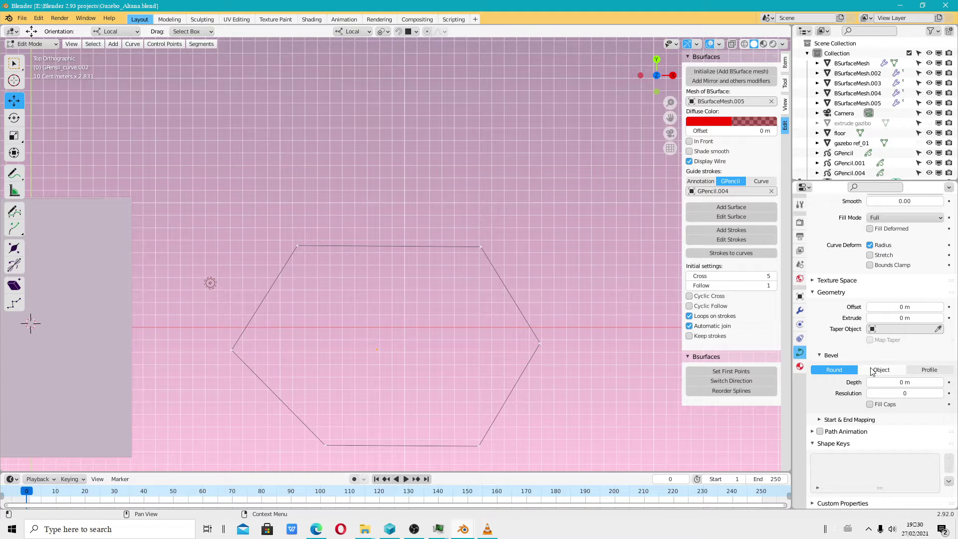
scroll(497, 284, "down", 1)
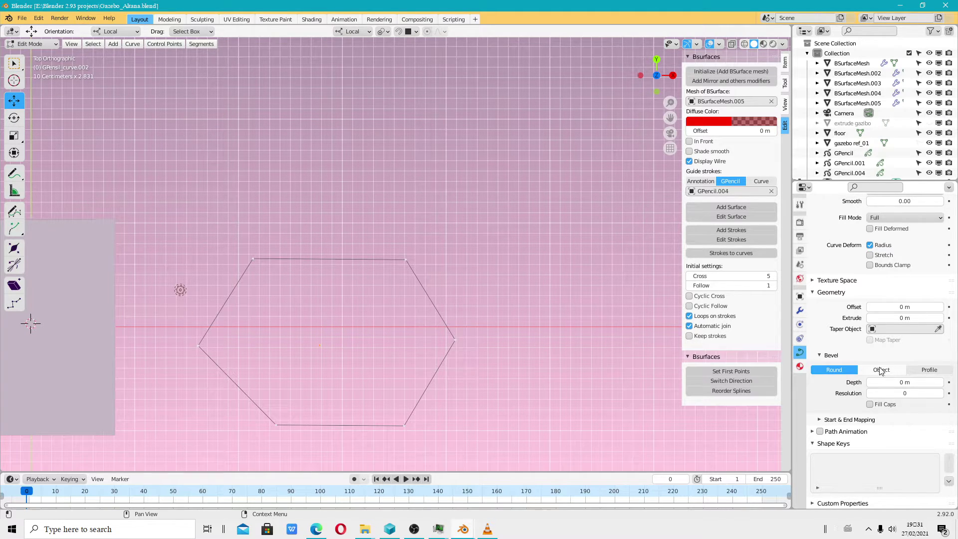
middle_click_drag(630, 132, 1, 141, "shift")
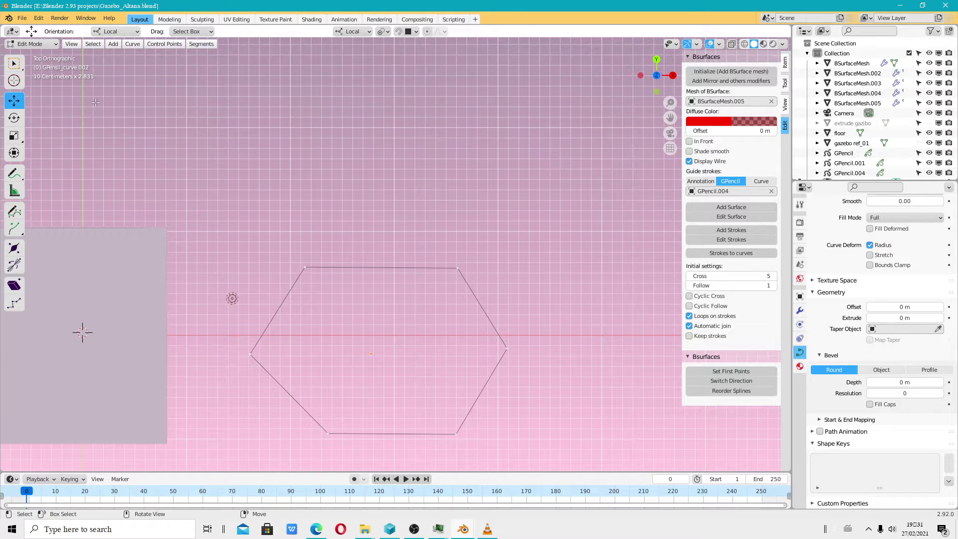
- Back in Object Mode, rename the hexagon curve to 'gazebo_01 altana profile'
left_click(32, 44)
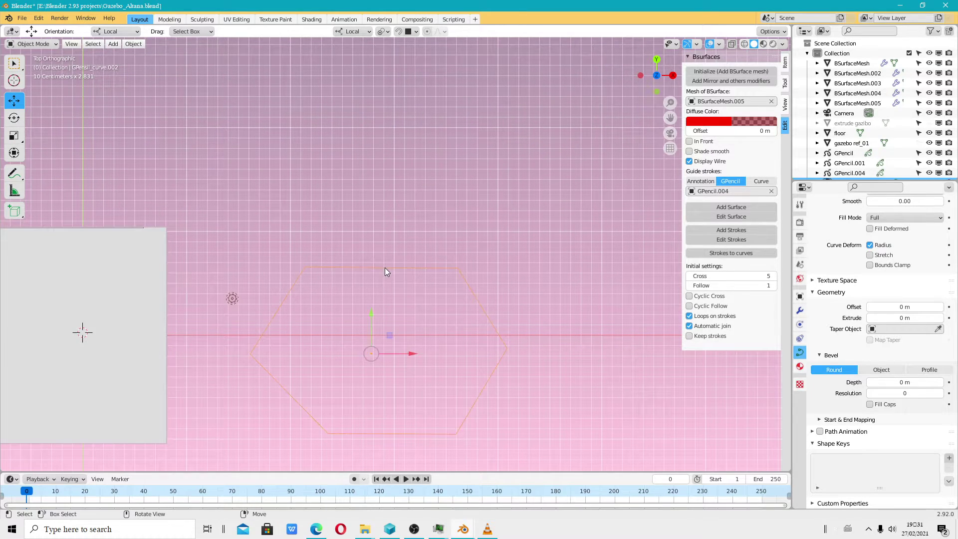
scroll(859, 125, "down", 2)
double_click(853, 160)
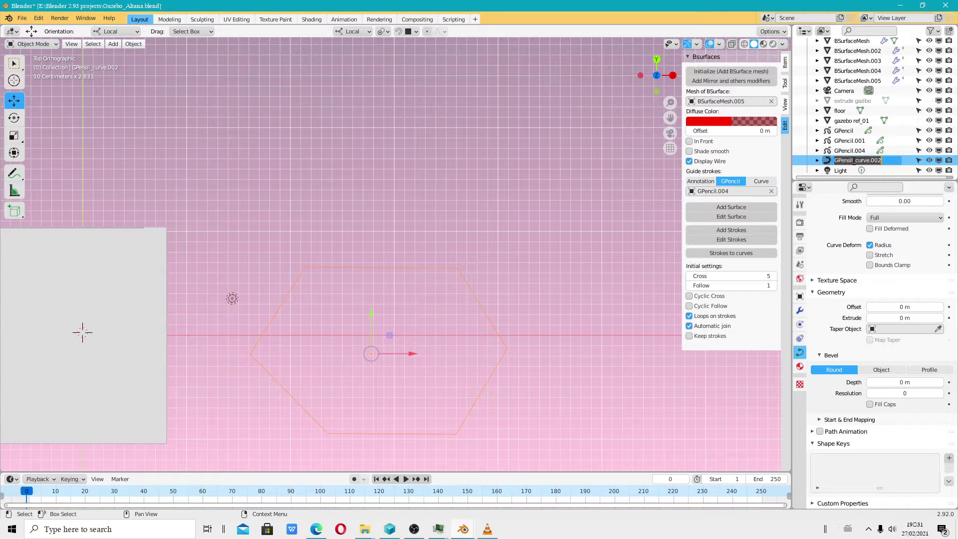
type("gazebo")
type("_01 altana p")
type("rofile")
key("Return")
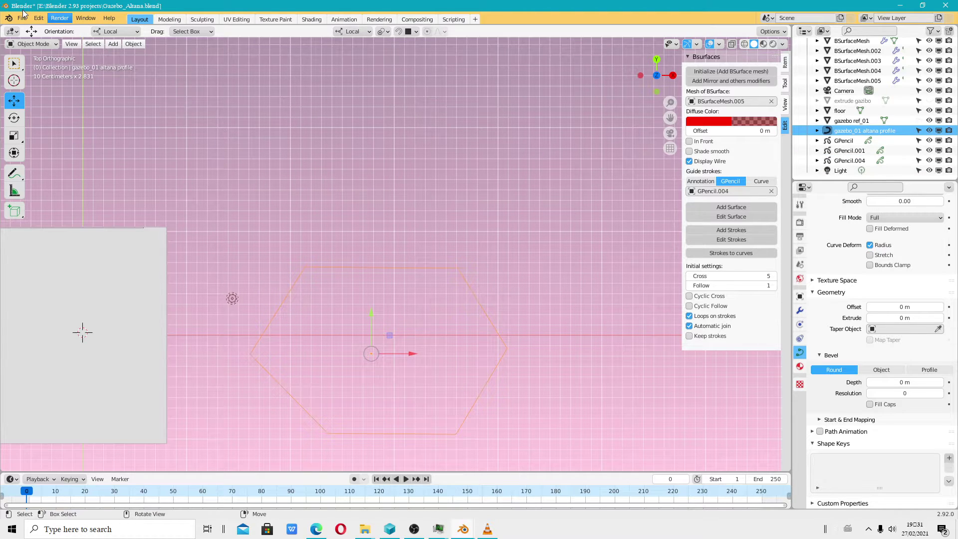
- Save the file and clear the BSurfaces guide strokes and mesh fields
left_click(22, 18)
left_click(47, 85)
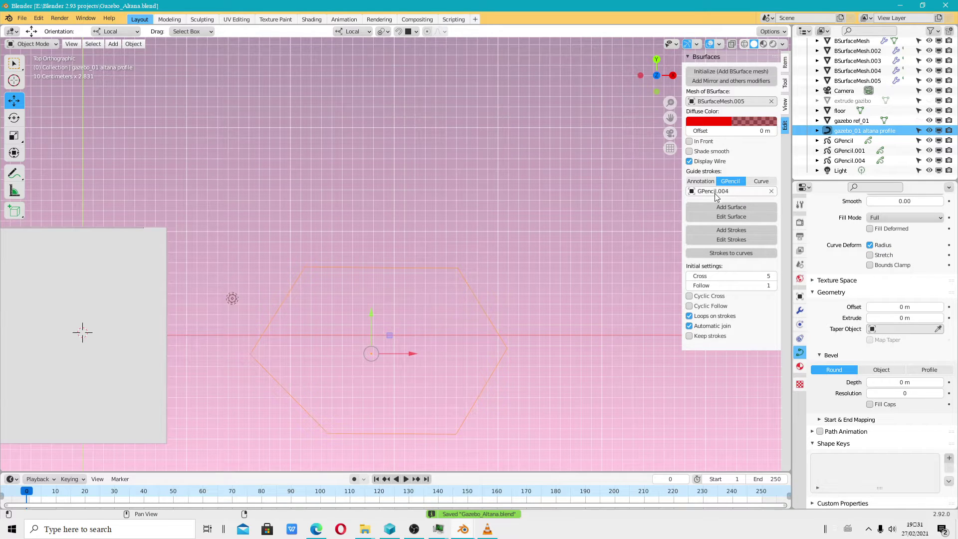
left_click(772, 191)
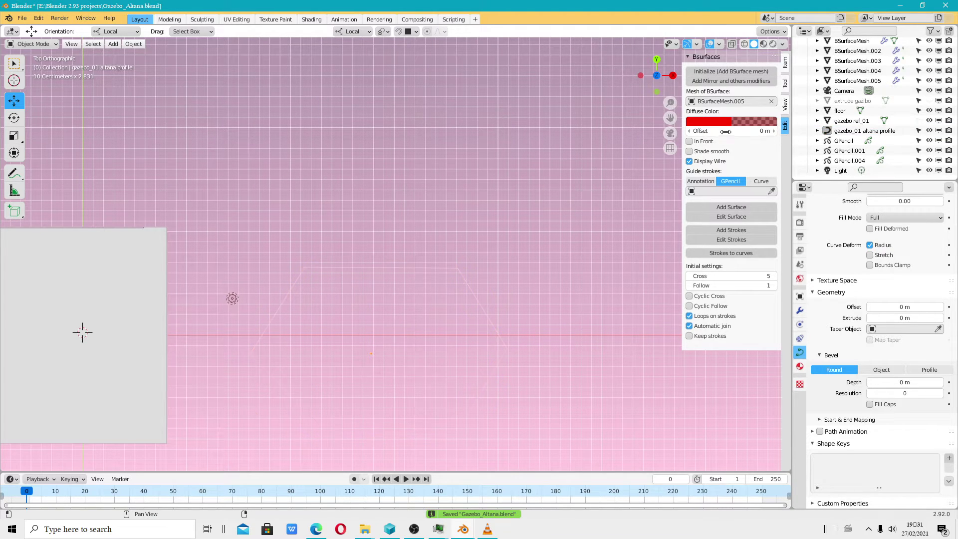
left_click(772, 101)
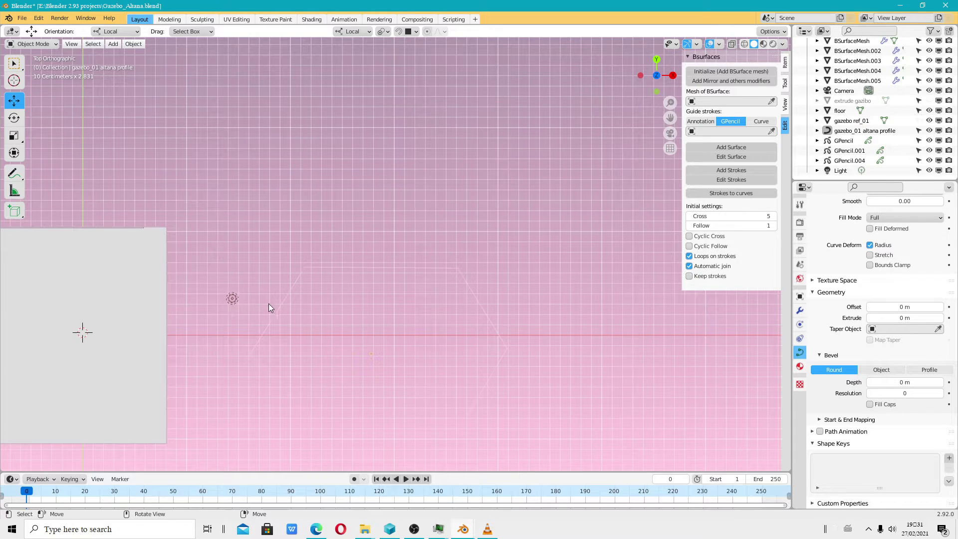
- Snap the hexagon profile onto the 3D cursor and frame it in a top-down view
left_click(376, 270)
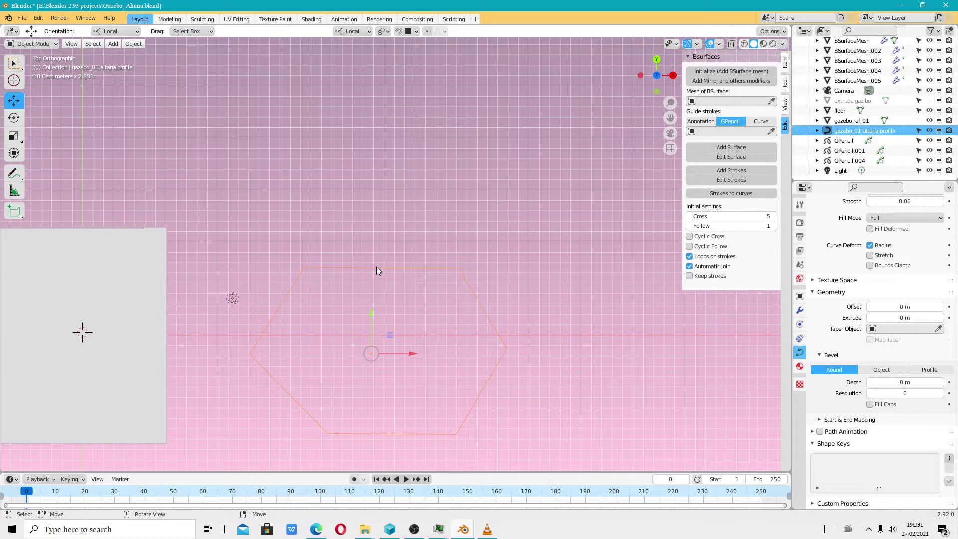
key("shift+s")
left_click(376, 266)
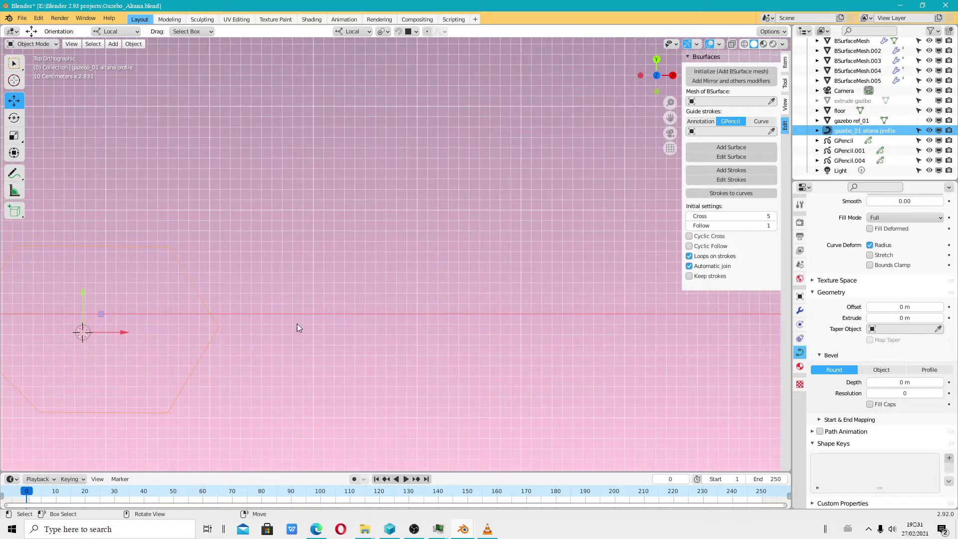
key("KP_Decimal")
mouse_move(657, 75)
left_mouse_down()
mouse_move(600, 184)
mouse_move(484, 203)
mouse_move(456, 412)
mouse_move(641, 142)
left_mouse_up()
left_click(657, 75)
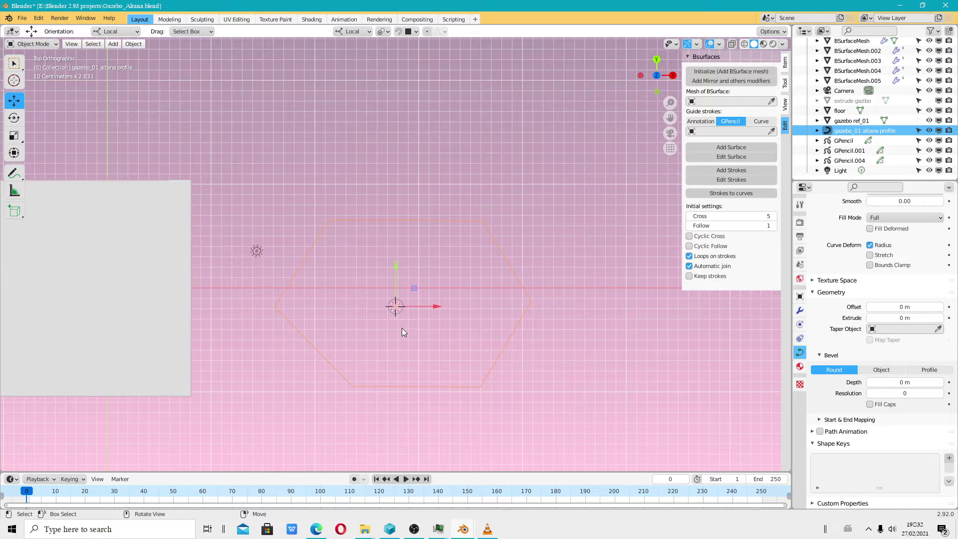
key("shift+space")
key("space")
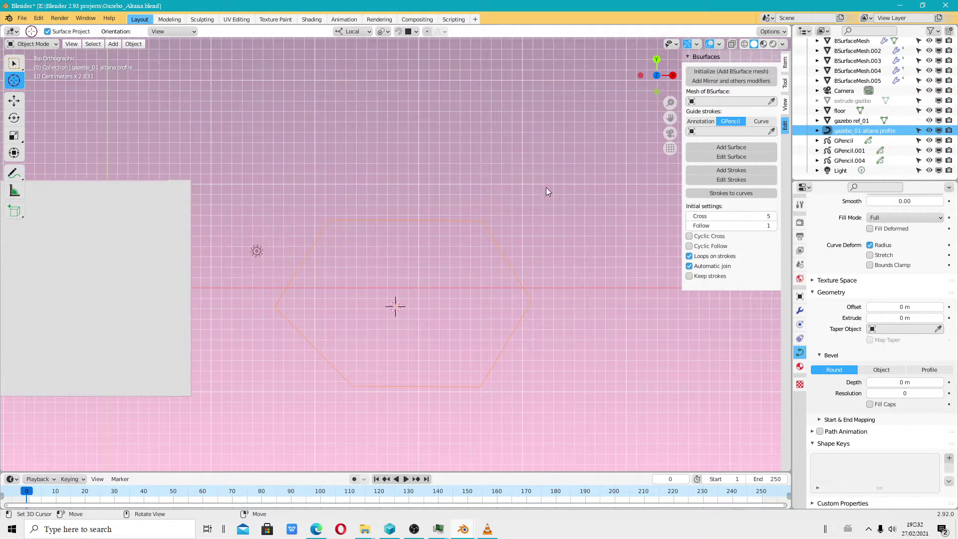
- Place the 3D cursor to the right of the hexagon profile and frame that area
left_click(583, 298)
key("shift+space")
key("g")
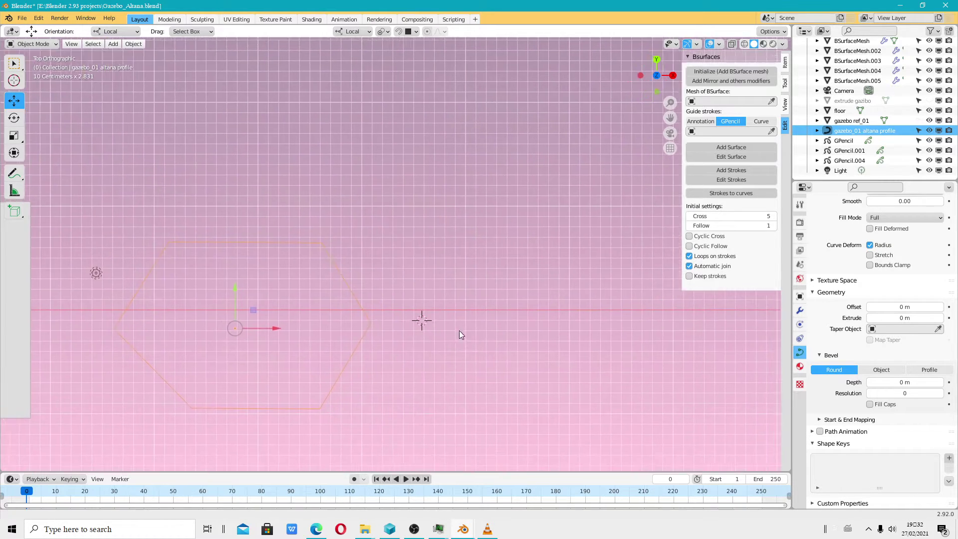
middle_click_drag(632, 309, 399, 326, "shift")
scroll(399, 325, "up", 3)
- Set the pivot point to 3D Cursor and initialize a new BSurfaces mesh and grease pencil
left_click(384, 31)
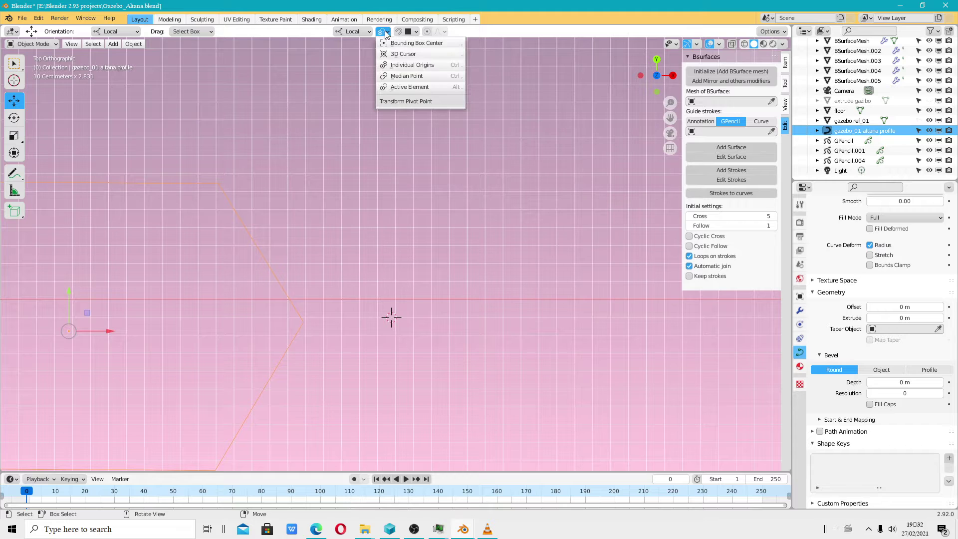
left_click(403, 55)
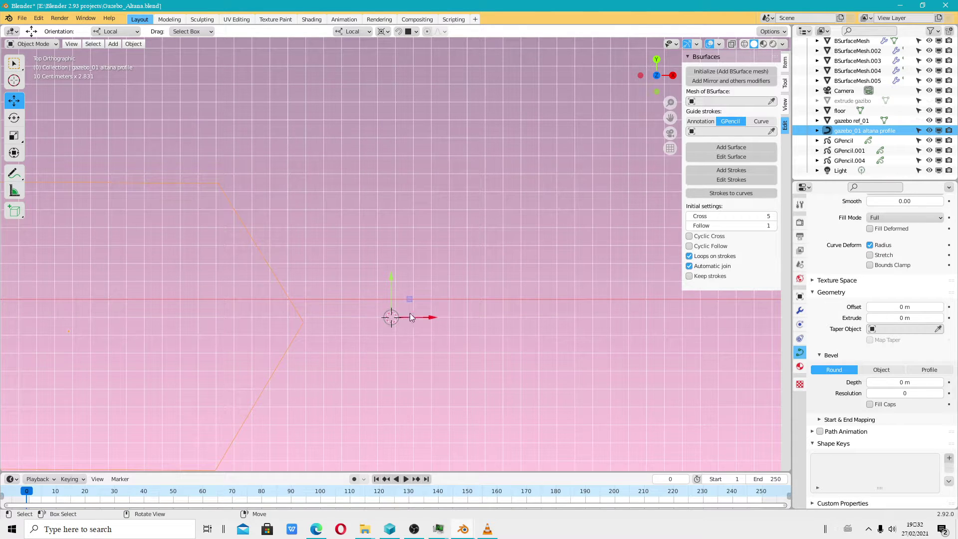
scroll(391, 300, "down", 3)
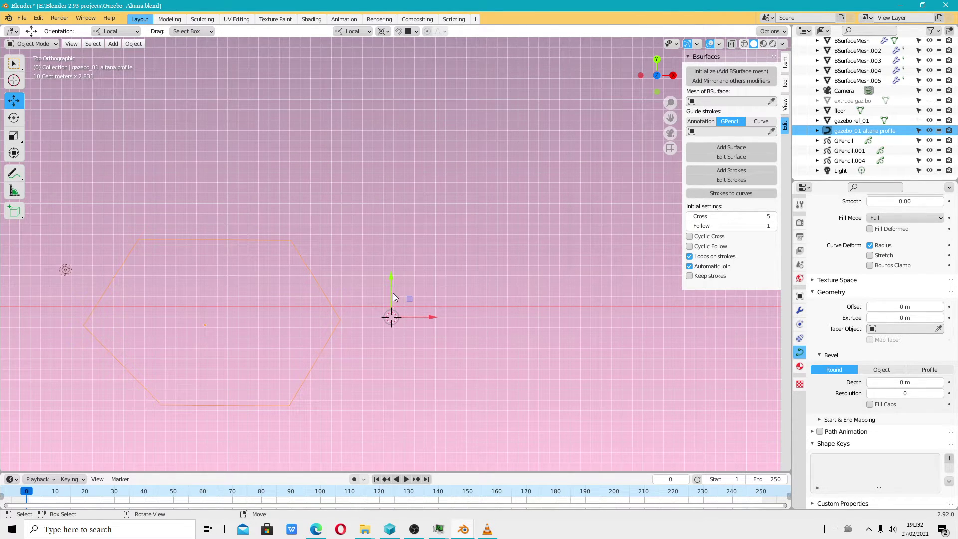
scroll(393, 322, "up", 2)
scroll(393, 323, "up", 2)
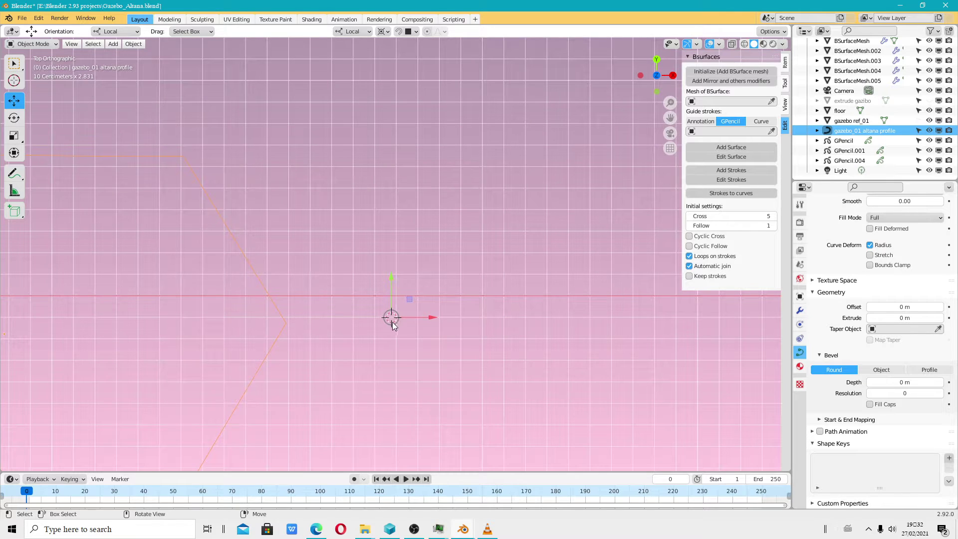
left_click(729, 73)
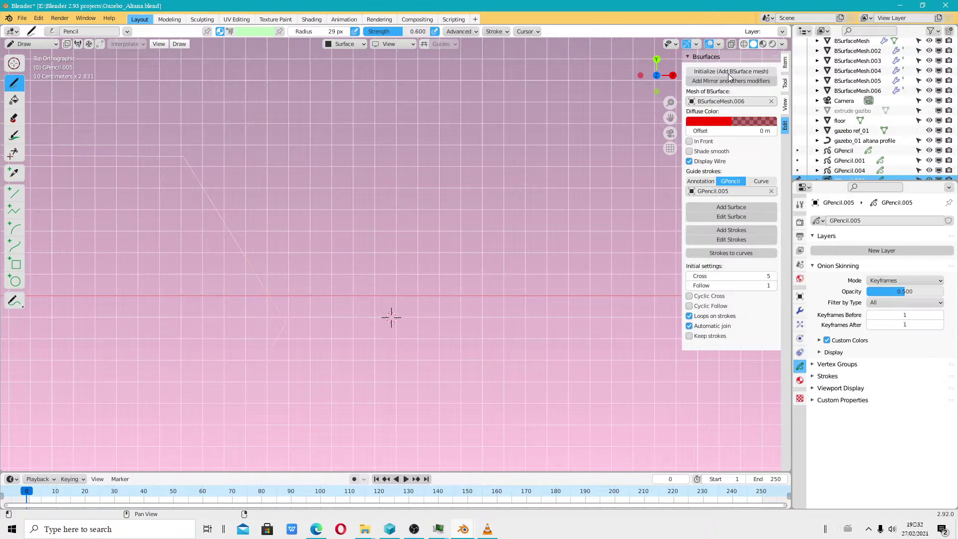
- With strokes placed at the 3D cursor, sketch a rough rectangle and return to Object Mode
left_click(339, 47)
left_click(316, 85)
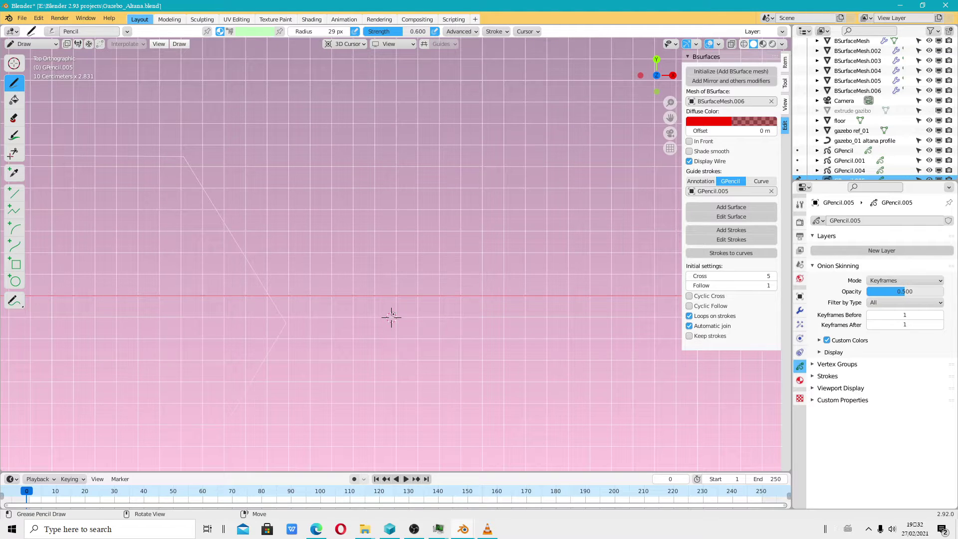
scroll(407, 300, "up", 1)
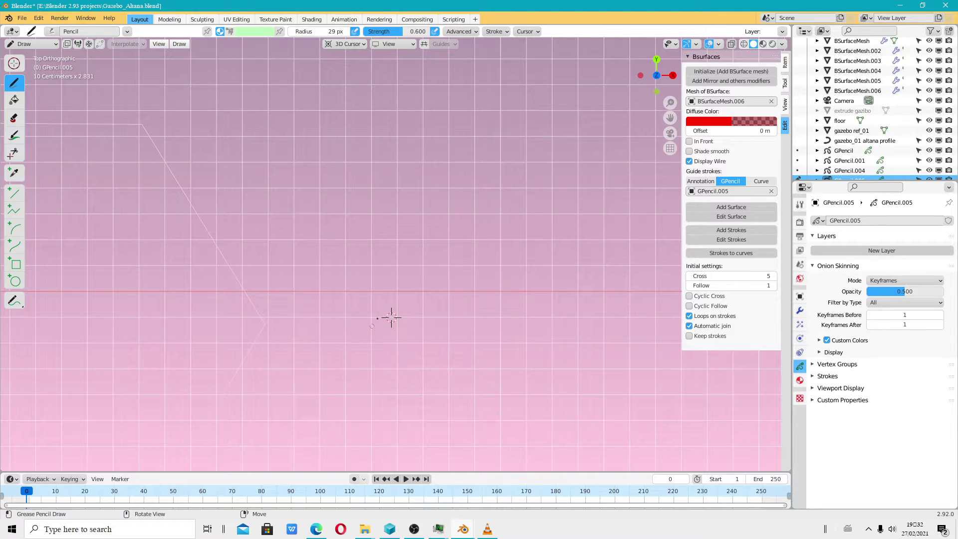
left_click_drag(388, 298, 356, 301)
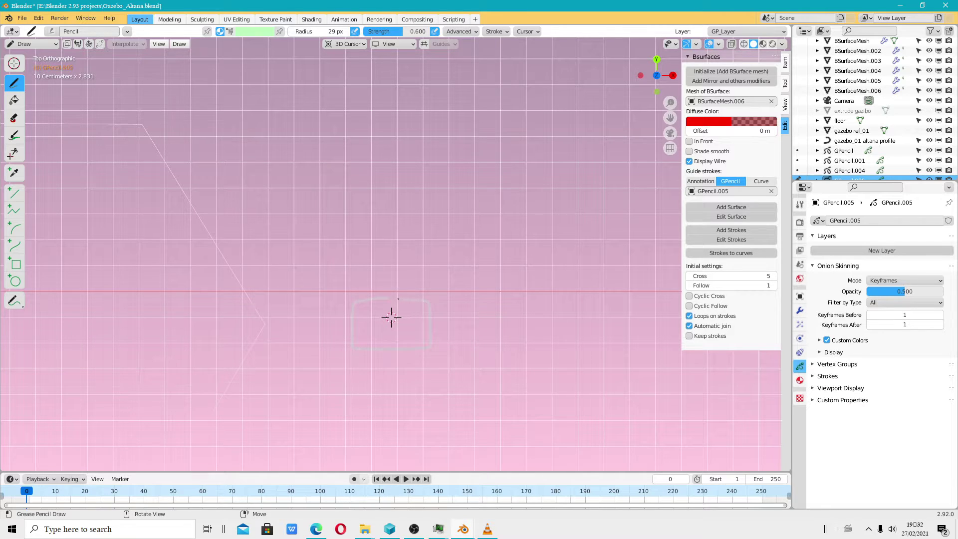
left_click(30, 44)
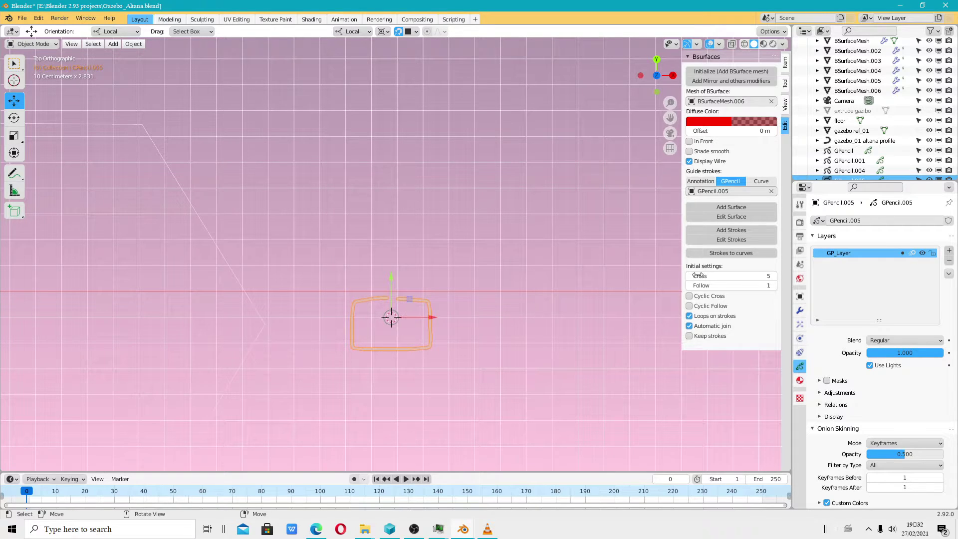
- Convert the rectangle stroke to a curve, then lift the pencil stroke aside and delete it
left_click(741, 255)
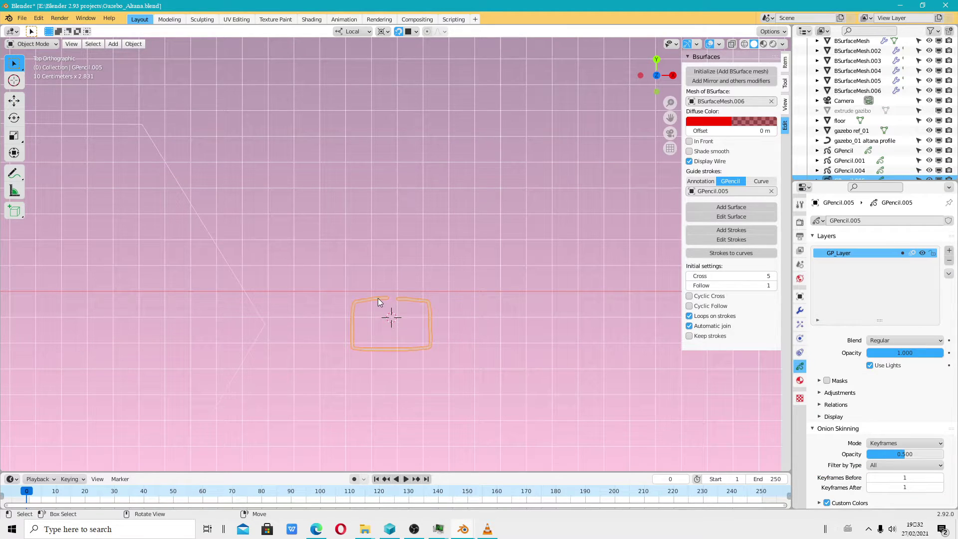
key("shift+space")
key("g")
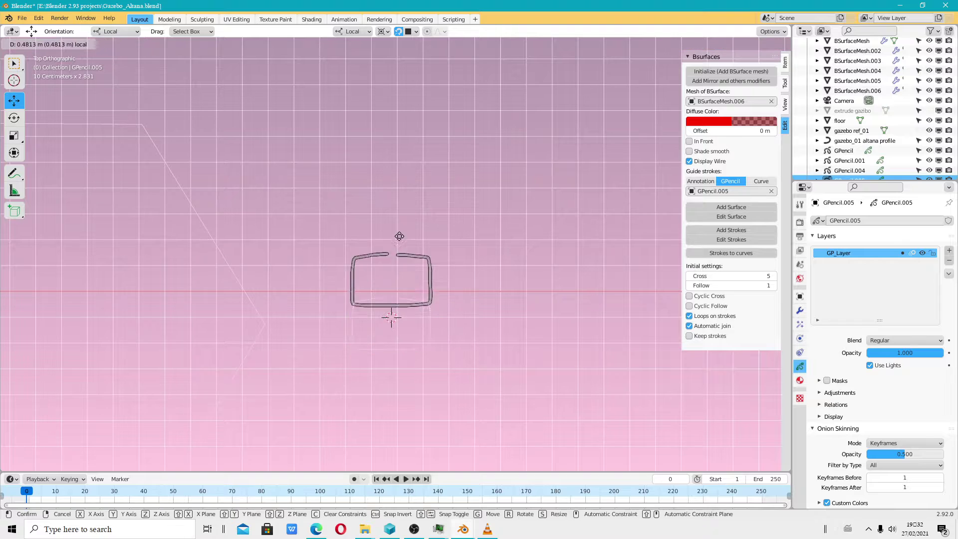
left_click_drag(393, 292, 393, 195)
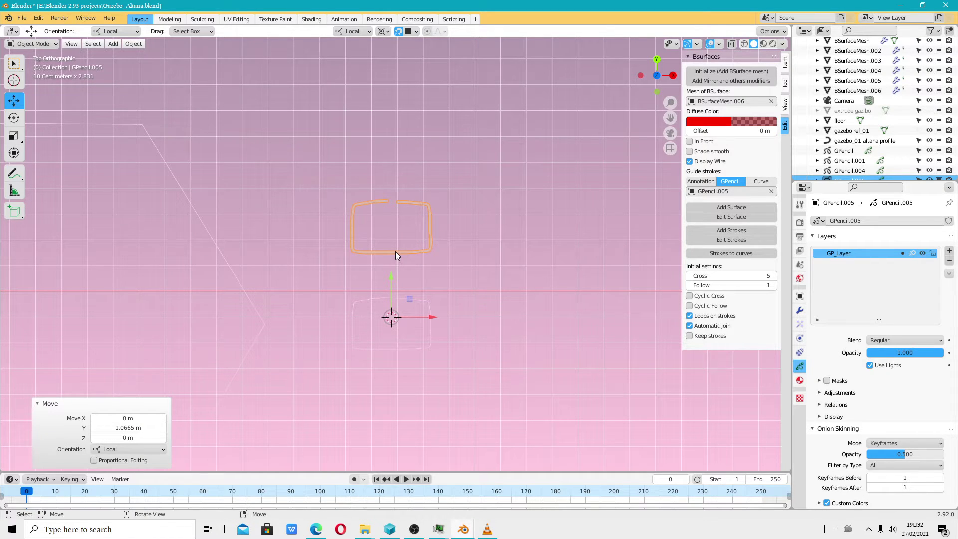
key("Delete")
- Set the rectangle curve's preview resolution to 1 and enable Cyclic U
left_click(369, 303)
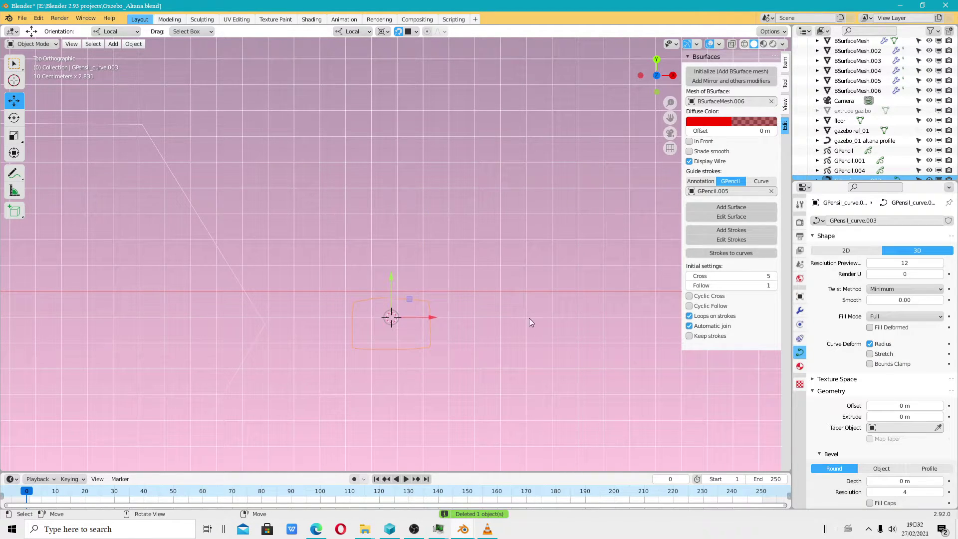
left_click_drag(904, 263, 848, 263)
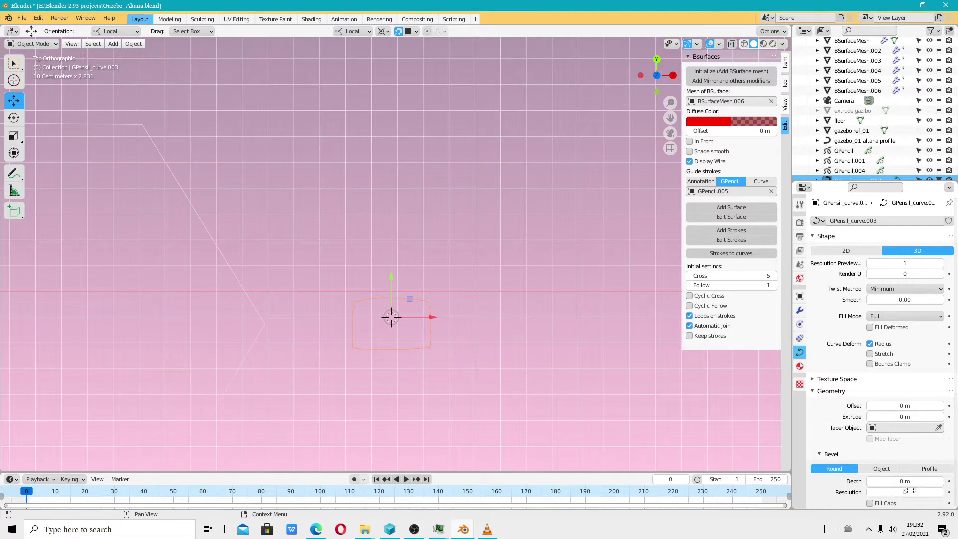
scroll(439, 288, "up", 2)
scroll(878, 389, "down", 5)
scroll(874, 391, "down", 4)
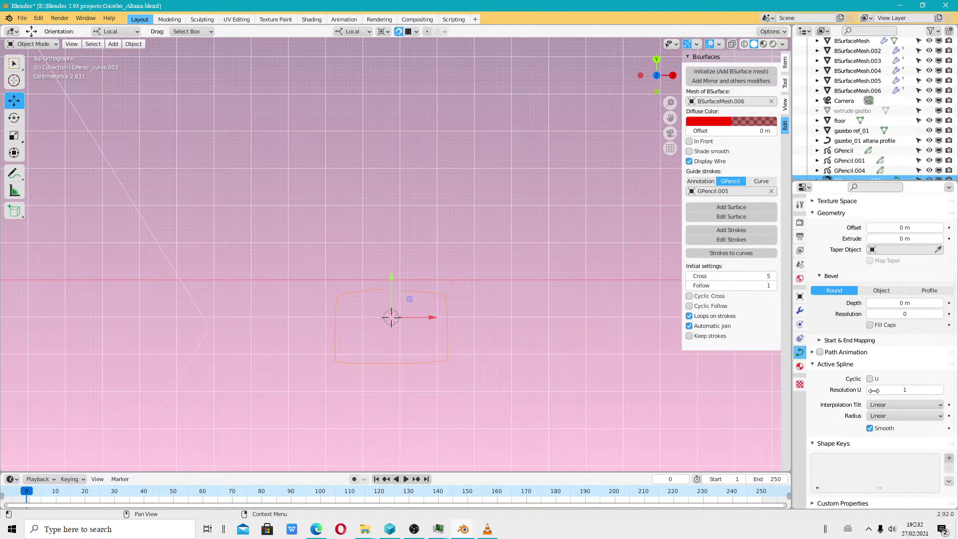
left_click(870, 378)
scroll(328, 288, "up", 3)
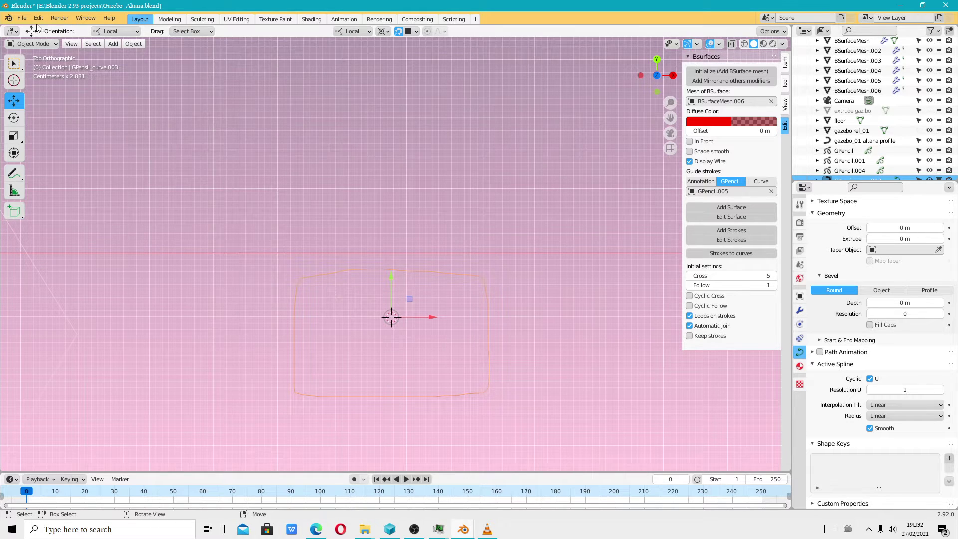
left_click(32, 44)
- Enter Edit Mode with all points deselected and save the Gazebo_Altana project
left_click(30, 65)
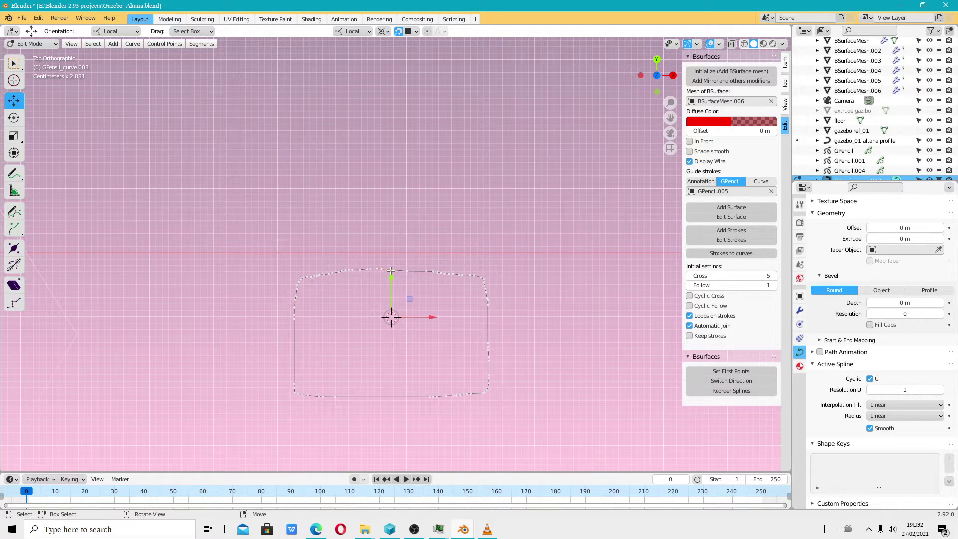
key("alt+a")
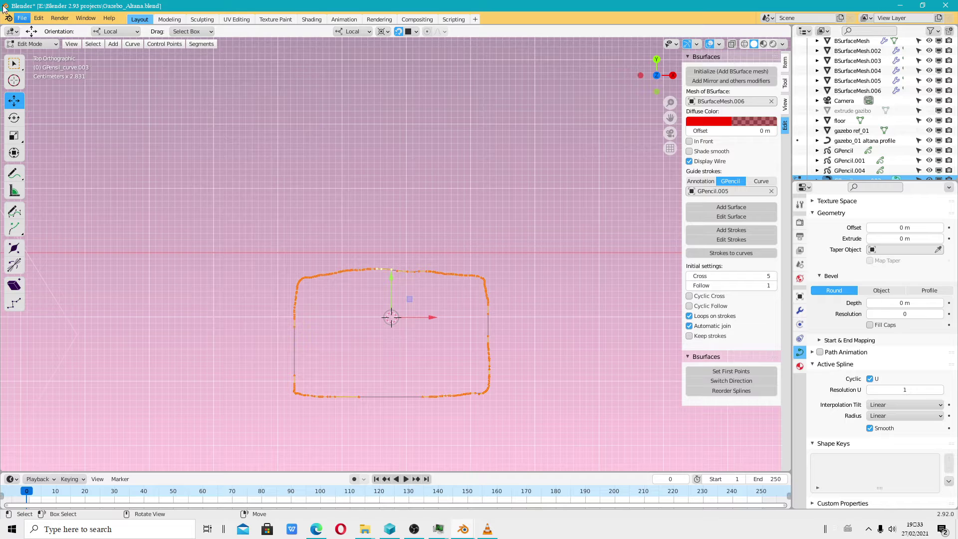
left_click(22, 18)
left_click(45, 84)
scroll(279, 186, "down", 5)
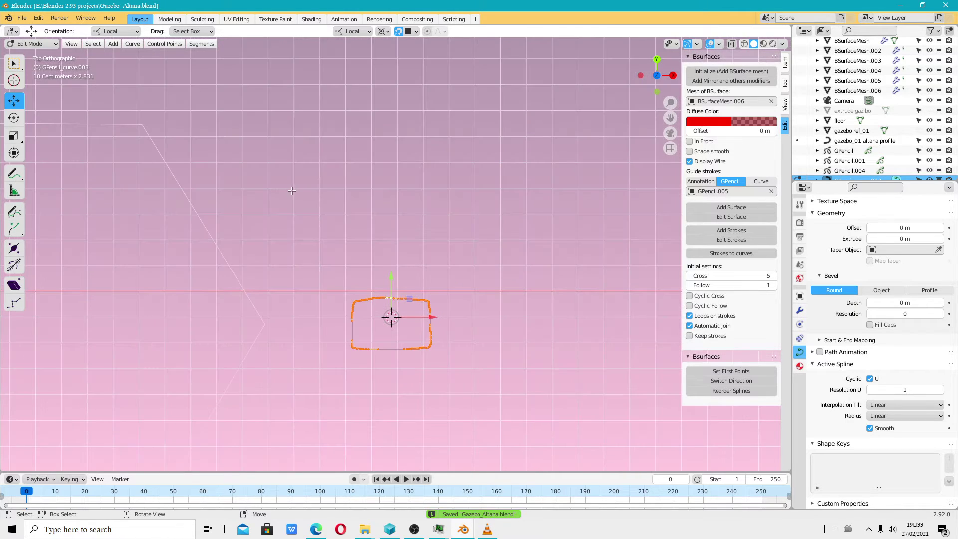
scroll(279, 186, "down", 1)
middle_click_drag(280, 235, 447, 221, "shift")
scroll(549, 301, "down", 2)
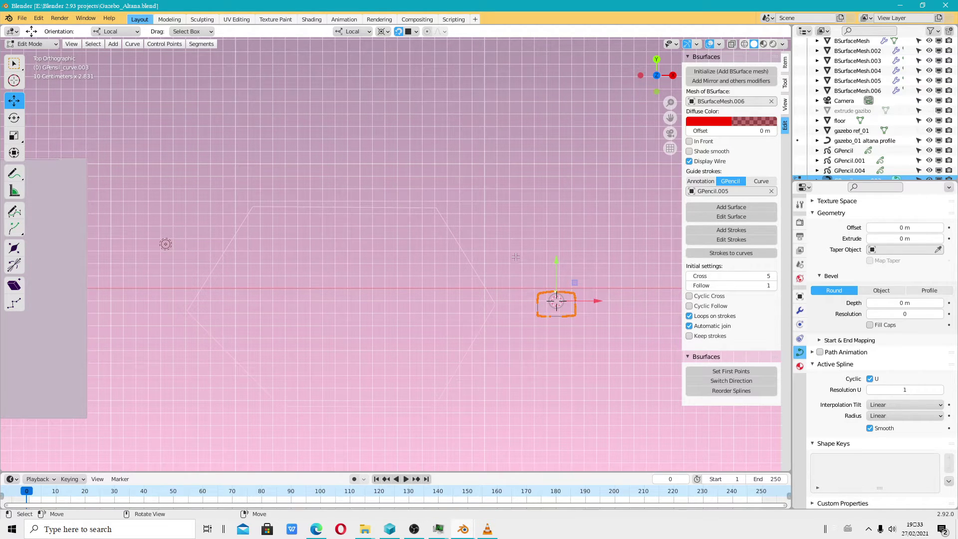
mouse_move(584, 312)
middle_mouse_down("shift")
mouse_move(498, 278)
mouse_move(534, 292)
middle_mouse_up("shift")
scroll(534, 292, "up", 2)
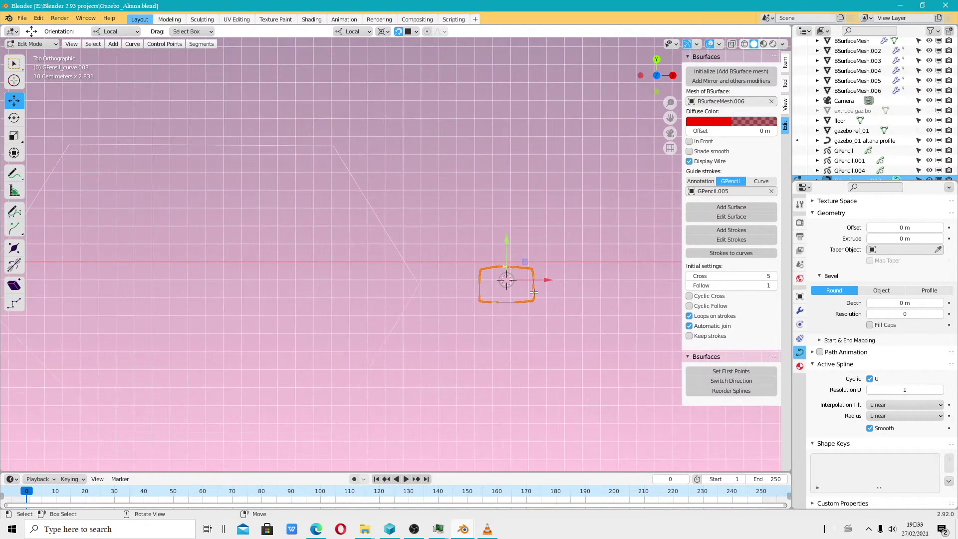
scroll(452, 309, "down", 1)
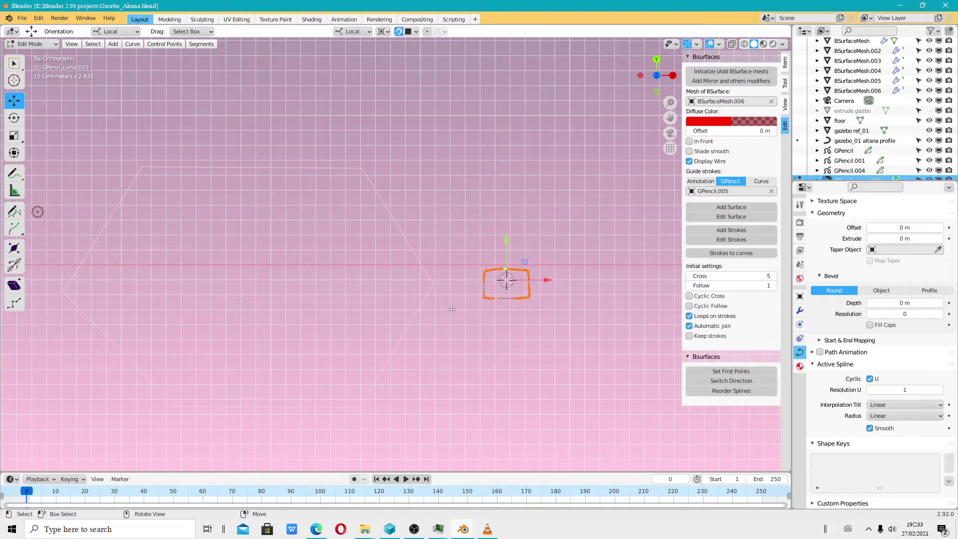
- Rotate the rectangle curve -270° about X to stand it upright and shift it along X
key("shift+space")
key("r")
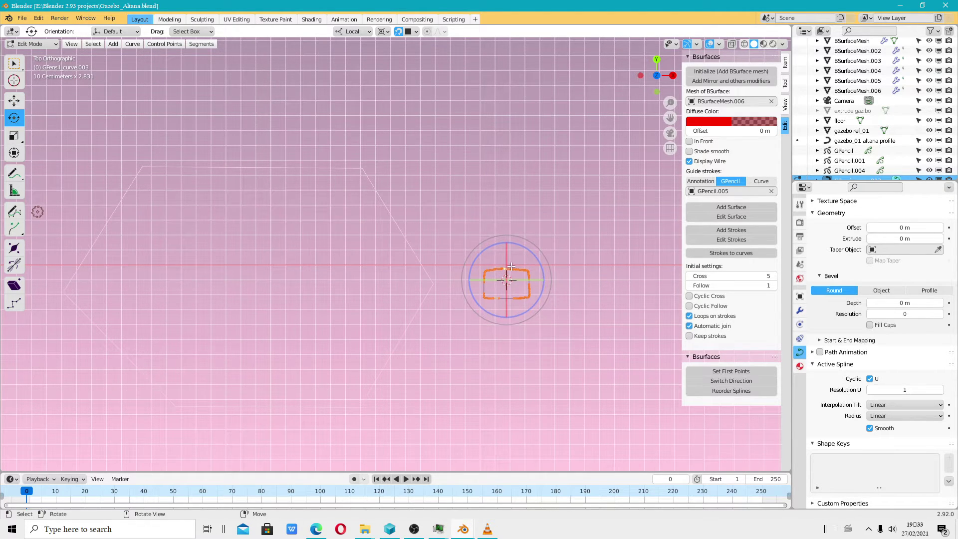
left_click_drag(511, 267, 582, 284)
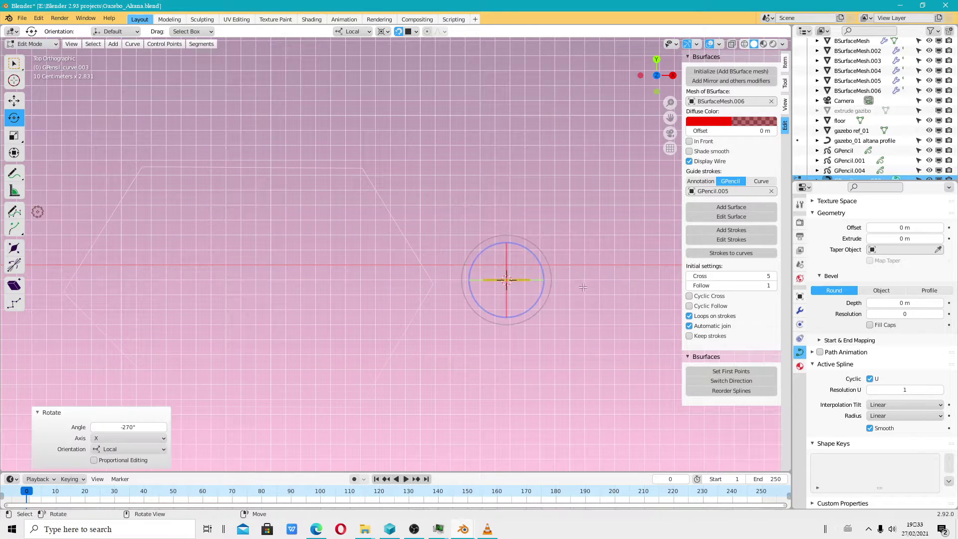
mouse_move(448, 391)
middle_mouse_down()
mouse_move(491, 351)
mouse_move(479, 325)
mouse_move(492, 321)
middle_mouse_up()
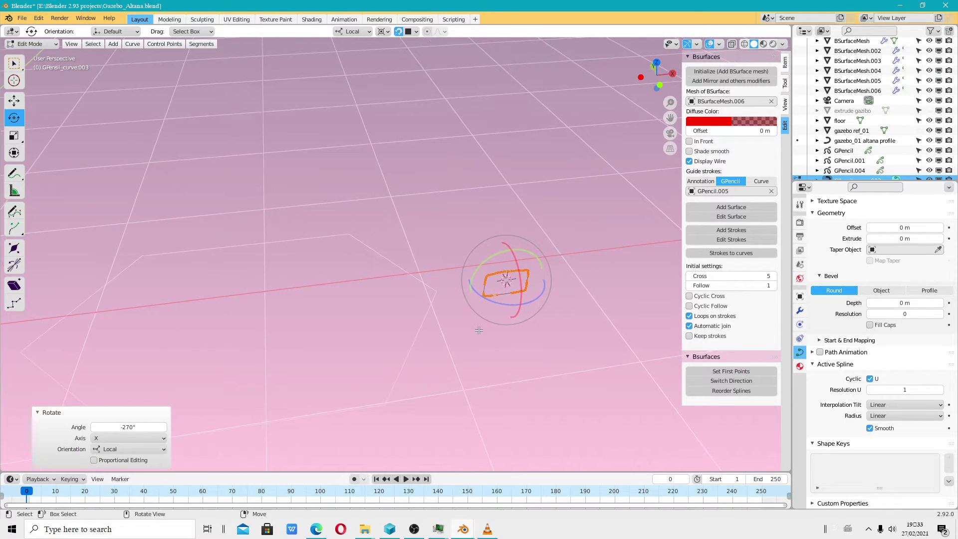
key("shift+space")
key("g")
mouse_move(514, 257)
left_mouse_down()
mouse_move(533, 256)
mouse_move(546, 275)
left_mouse_up()
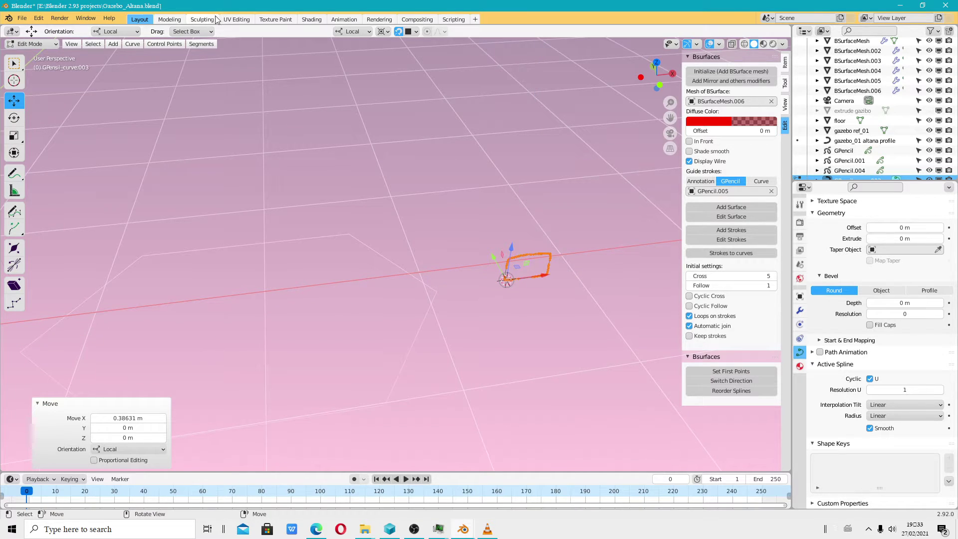
- Try Decimate Curve at several ratios on the upright rectangle, then undo the decimation
left_click(133, 44)
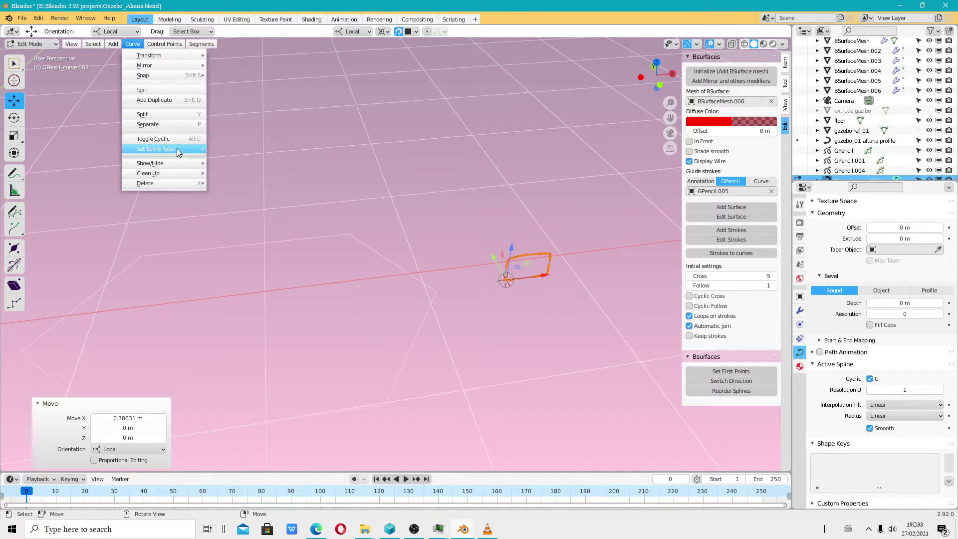
mouse_move(148, 173)
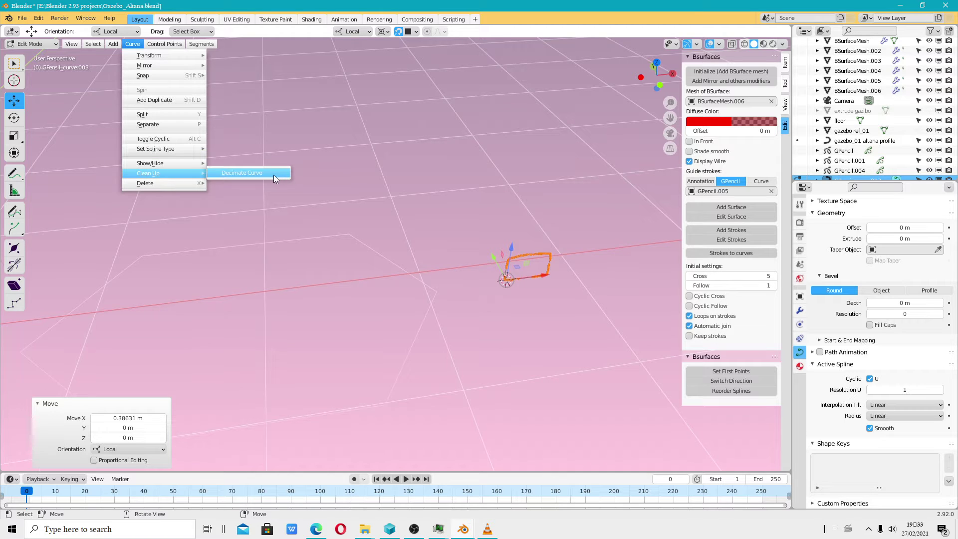
left_click(273, 174)
left_click_drag(120, 460, 126, 460)
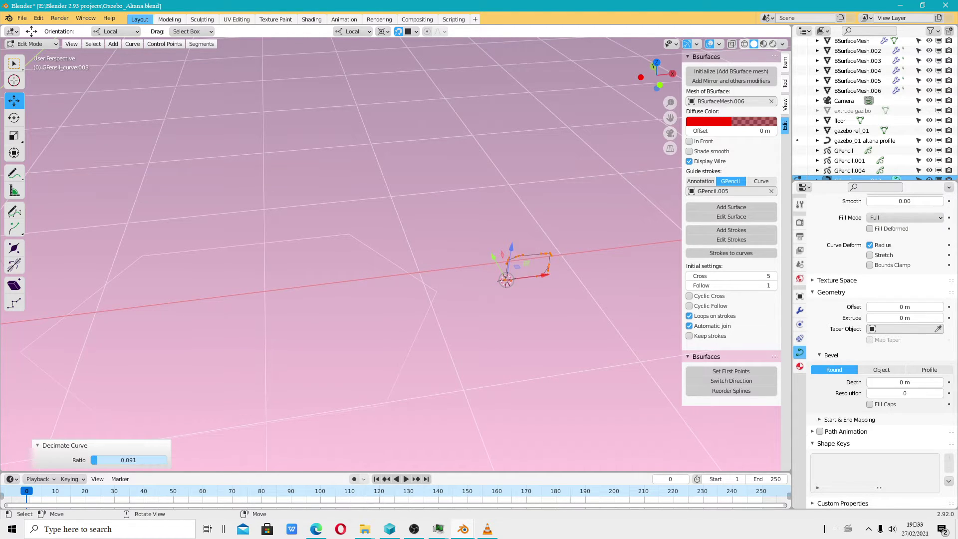
middle_click_drag(524, 299, 565, 303)
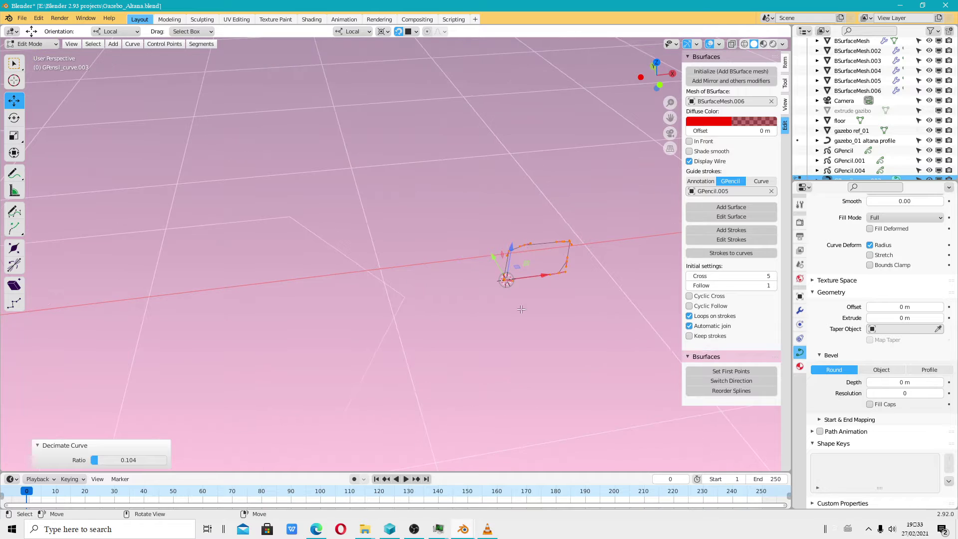
left_click_drag(90, 460, 93, 460)
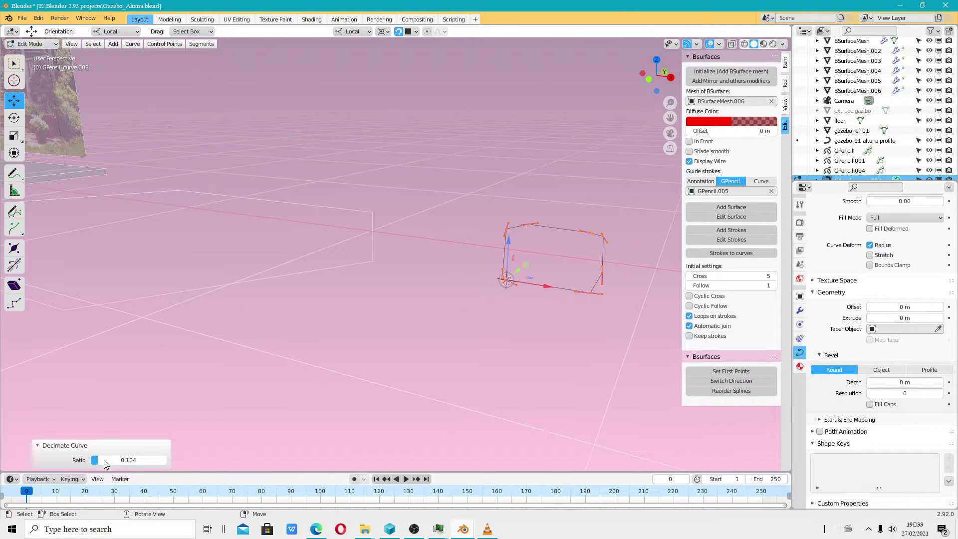
scroll(607, 243, "up", 2)
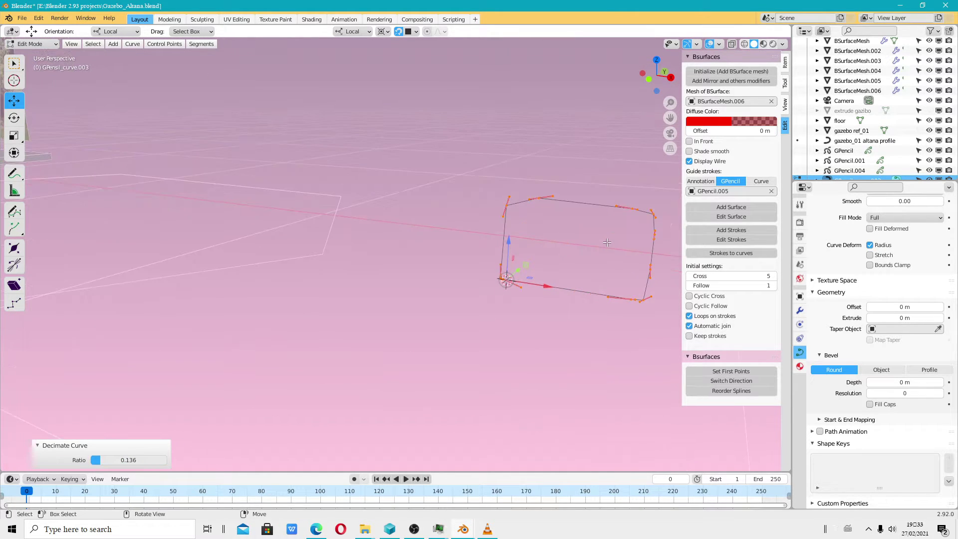
middle_click_drag(637, 260, 471, 306, "shift")
scroll(471, 306, "up", 1)
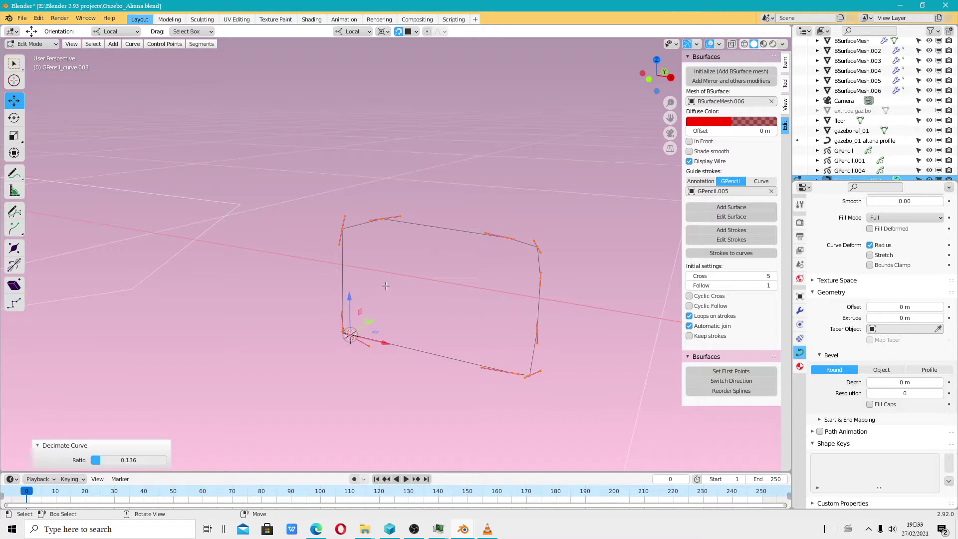
left_click_drag(106, 464, 161, 464)
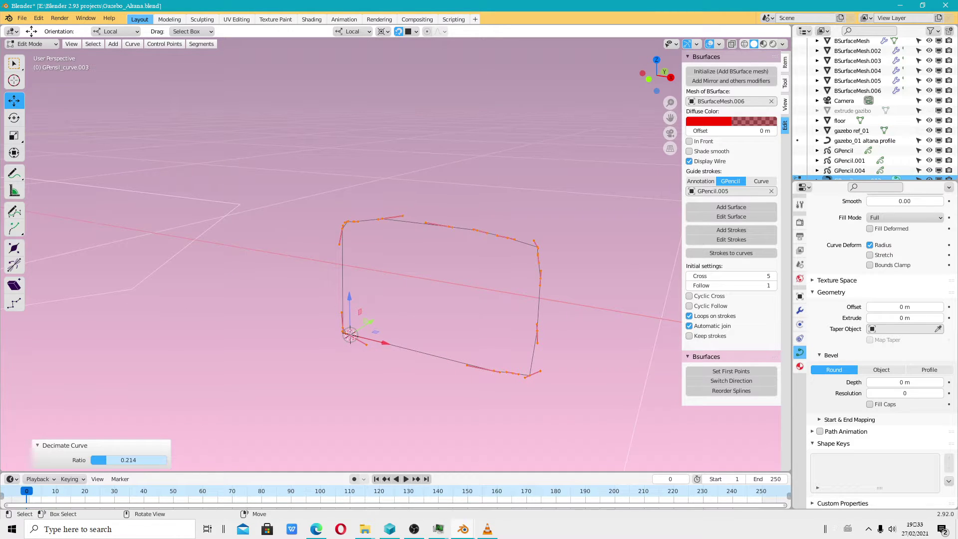
mouse_move(105, 460)
left_mouse_down()
mouse_move(162, 460)
mouse_move(101, 460)
left_mouse_up()
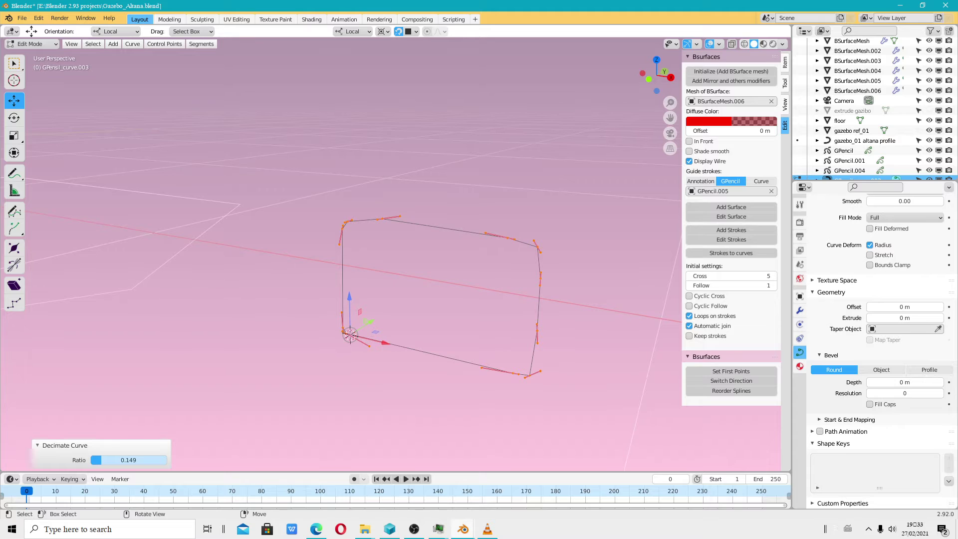
key("ctrl+z")
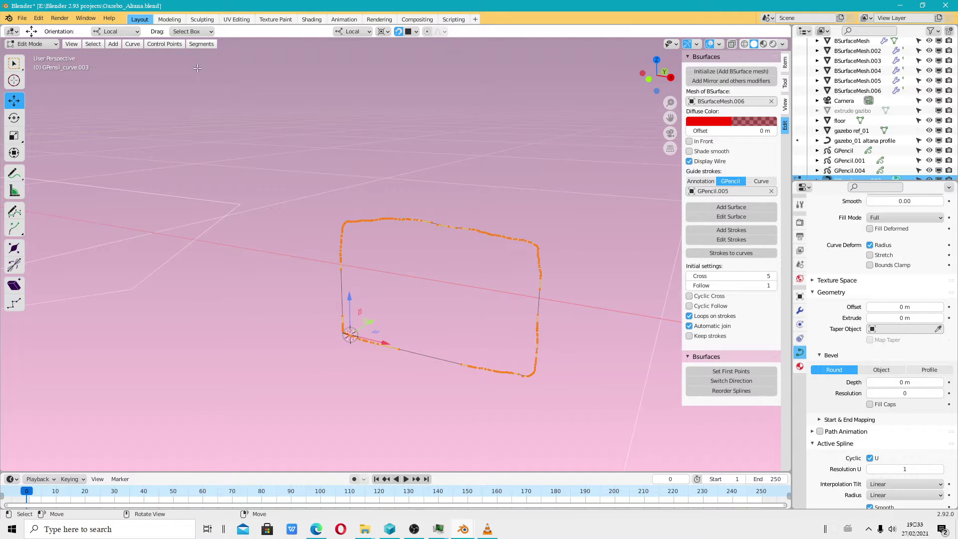
left_click(162, 45)
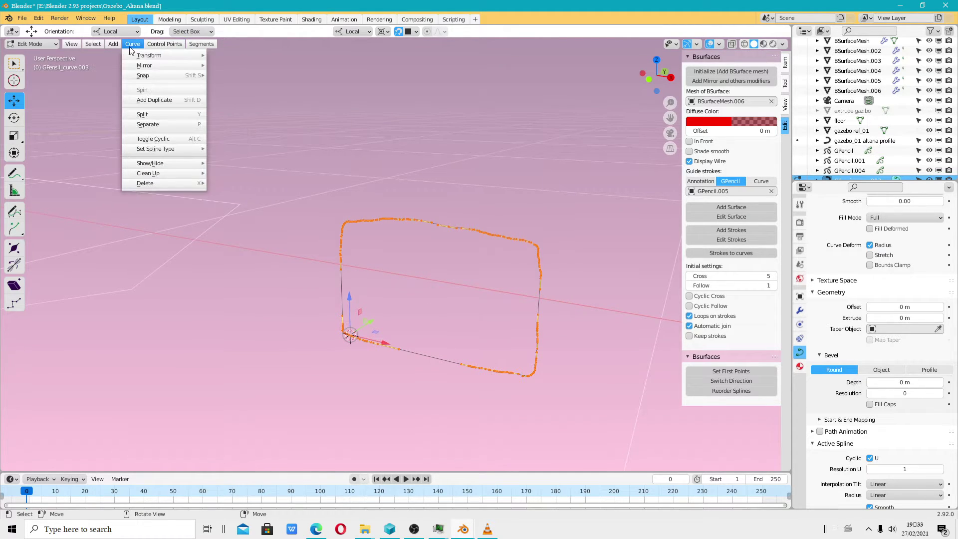
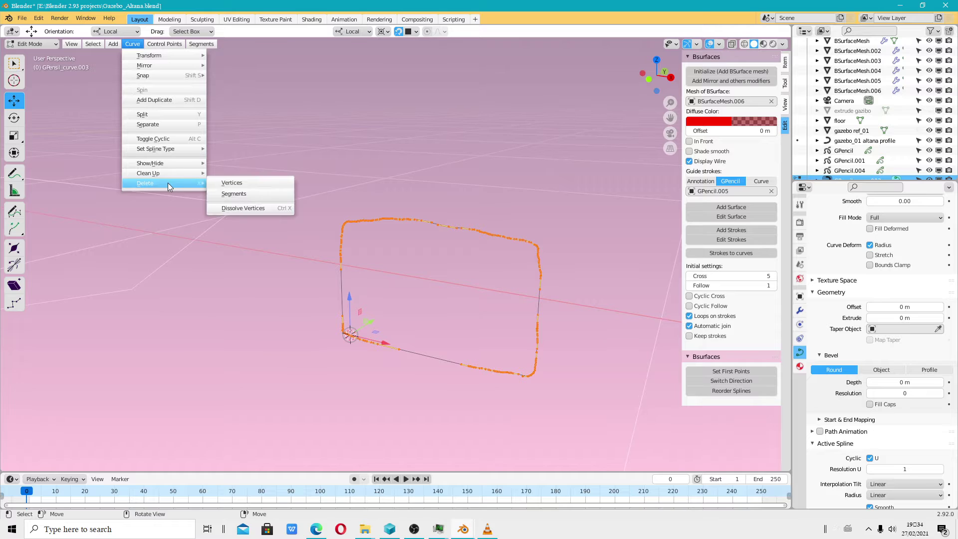
- Decimate GPencil_curve.003 to a 0.162 ratio, then reframe it in Object Mode
mouse_move(148, 173)
left_click(232, 173)
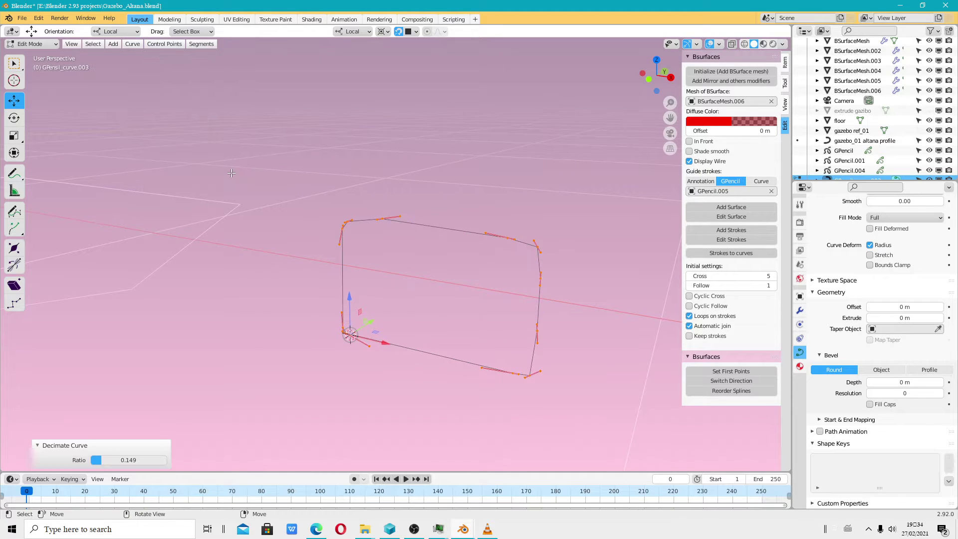
mouse_move(106, 460)
left_mouse_down()
mouse_move(95, 460)
mouse_move(128, 460)
left_mouse_up()
scroll(489, 302, "down", 3)
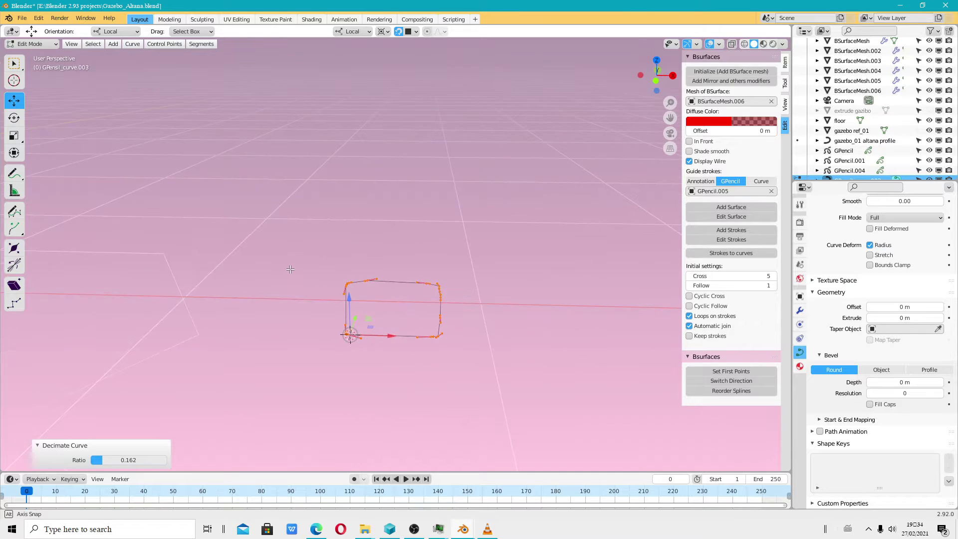
middle_click_drag(489, 302, 449, 279)
left_click(37, 45)
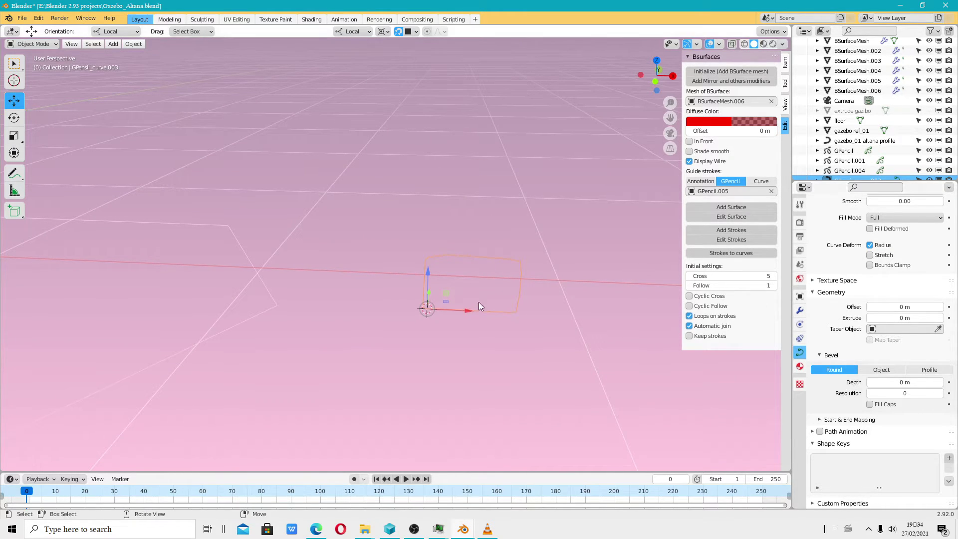
middle_click_drag(484, 295, 537, 253, "shift")
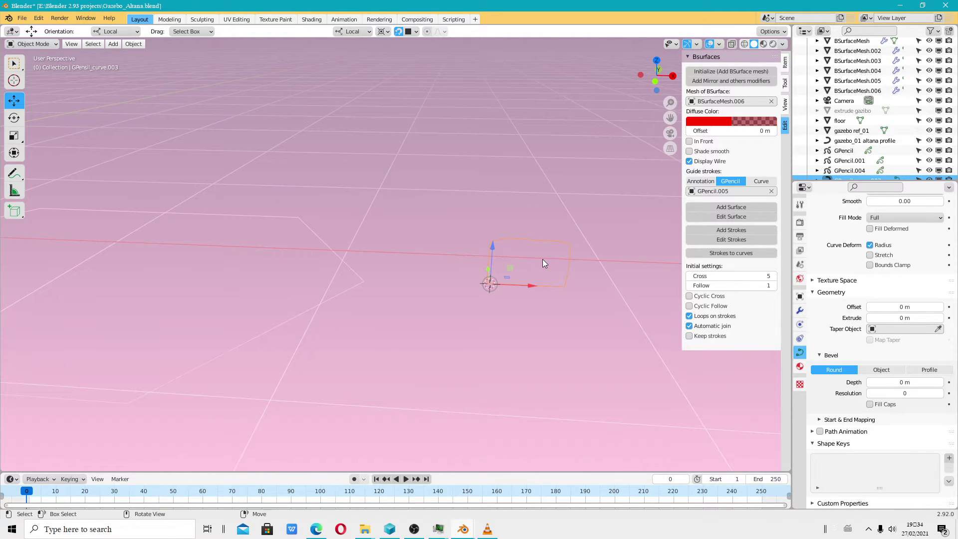
left_click(46, 48)
- Subdivide the profile's bottom edge and nudge its points into line around a Median Point pivot
left_click(27, 65)
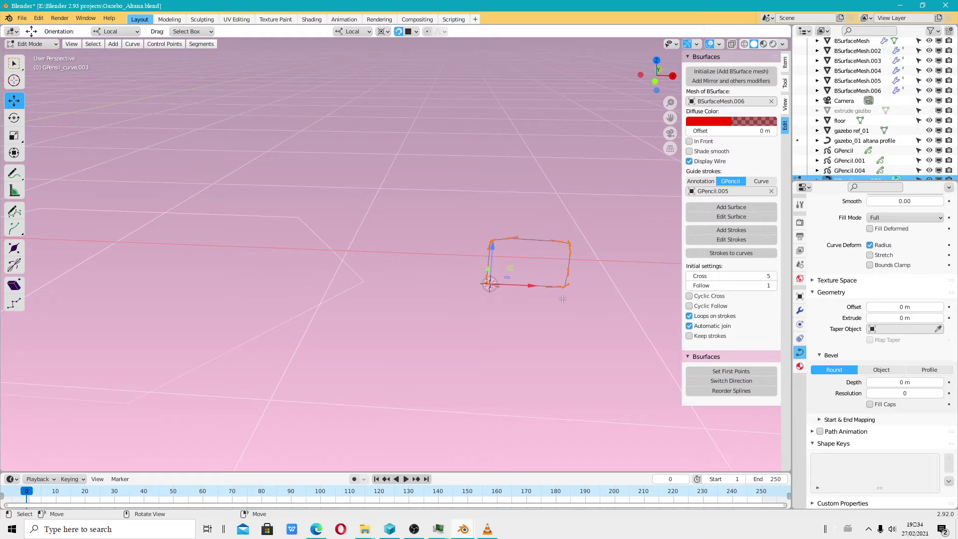
scroll(598, 267, "up", 3)
middle_click_drag(598, 268, 329, 301, "shift")
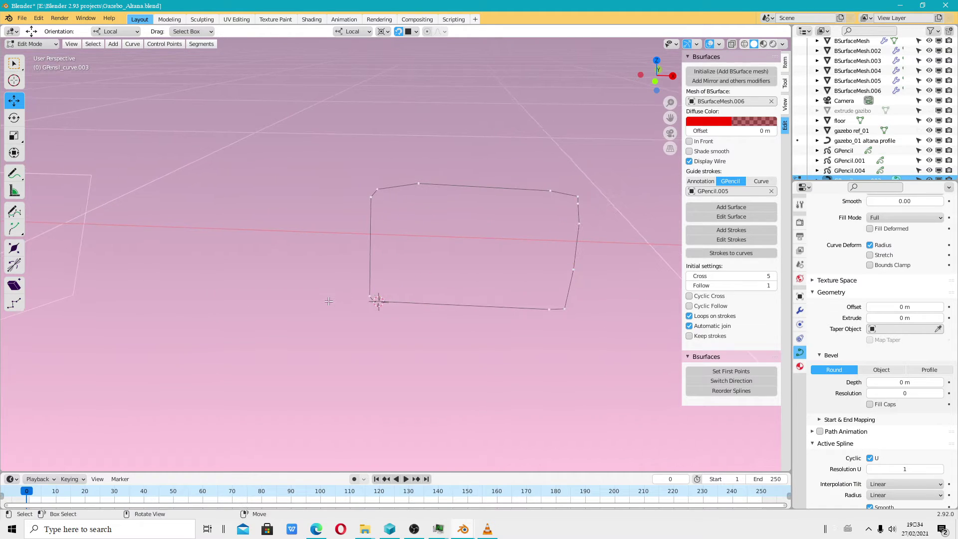
left_click(379, 302)
left_click(199, 45)
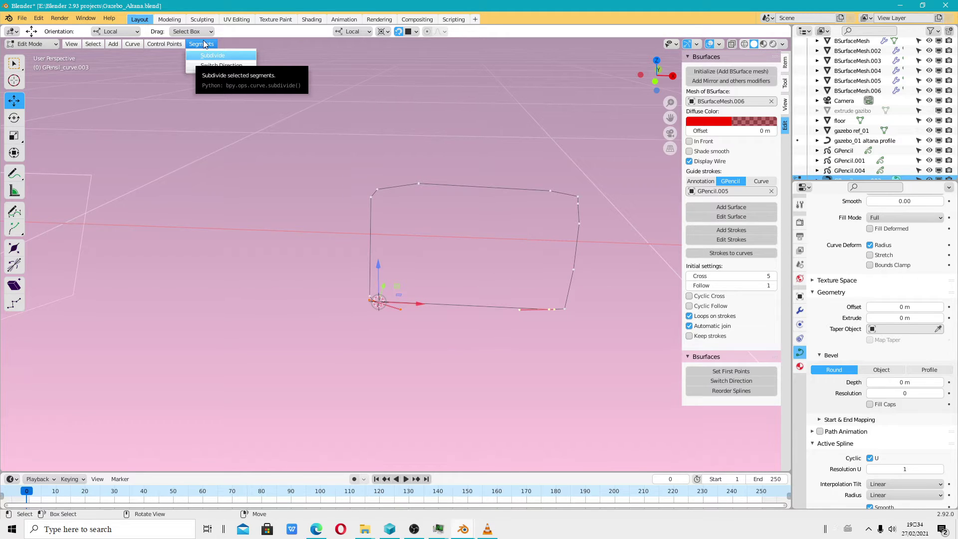
left_click(210, 58)
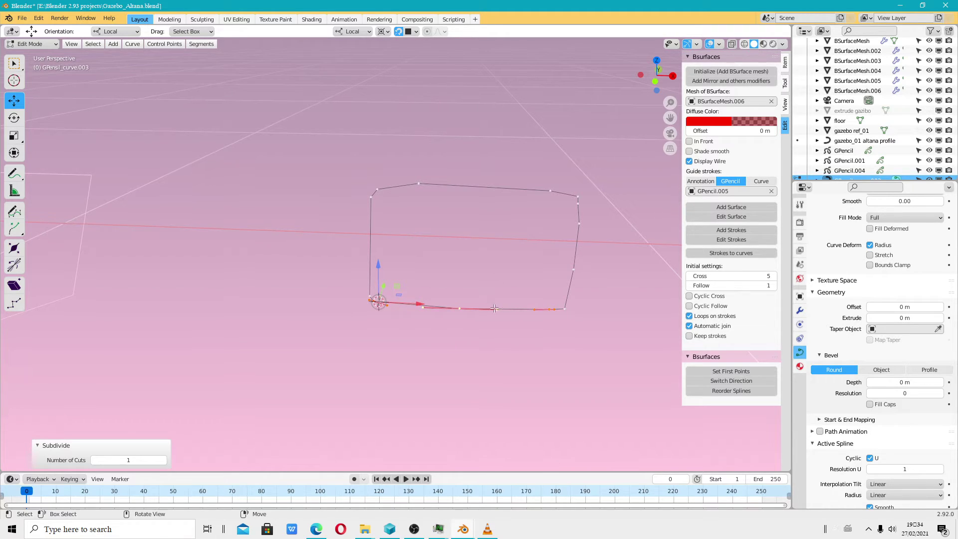
left_click(495, 308)
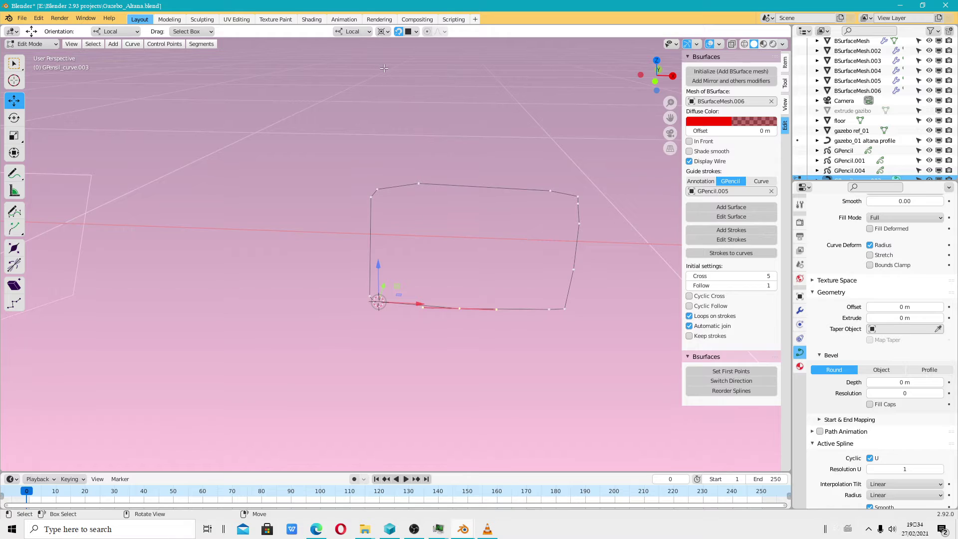
left_click(383, 31)
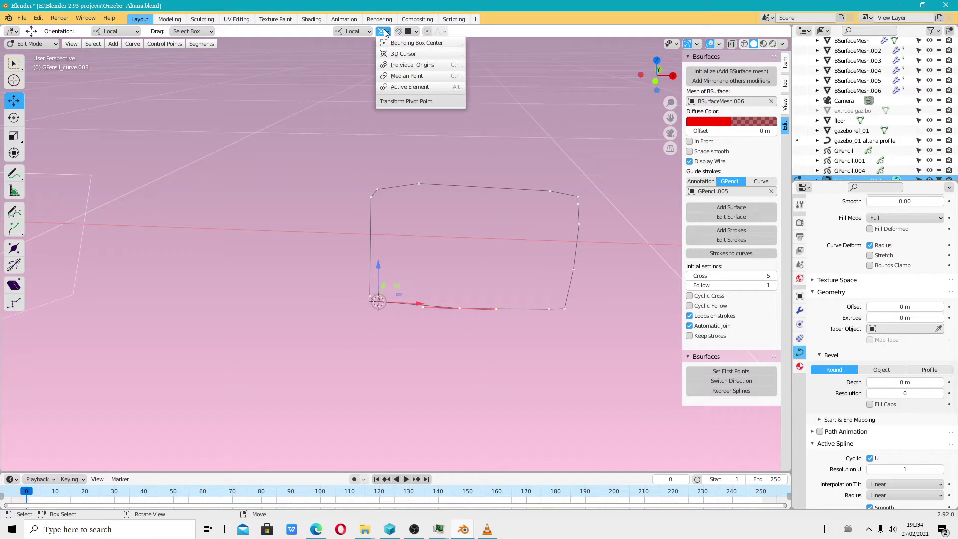
left_click(412, 78)
left_click_drag(461, 286, 462, 287)
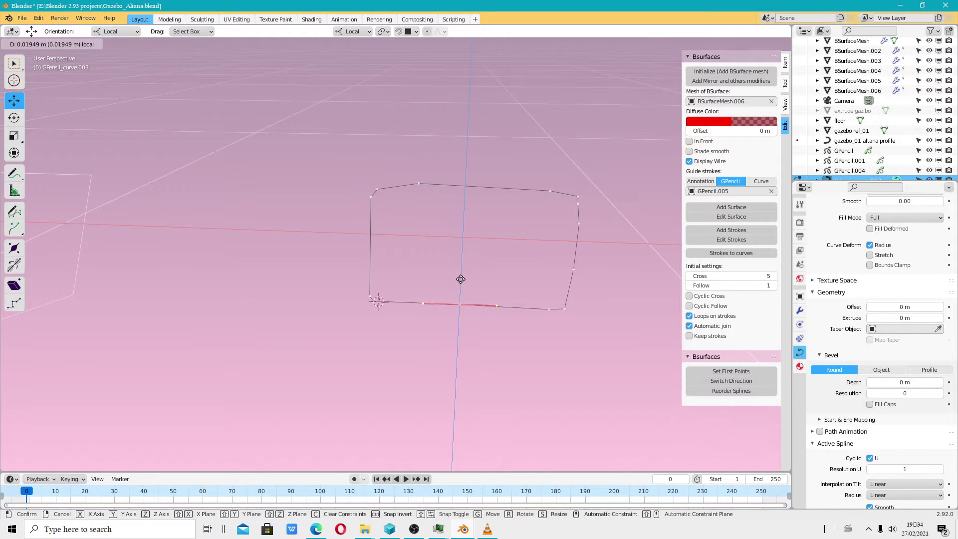
- Subdivide the top edge and raise the new midpoint slightly
left_click(432, 181)
left_click(543, 193, "shift")
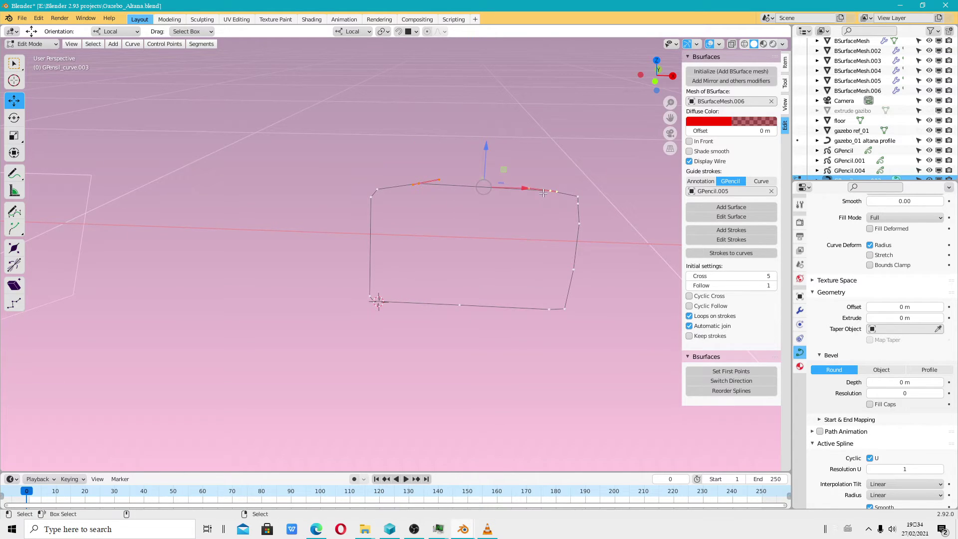
left_click(201, 44)
left_click(478, 223)
left_click(483, 185)
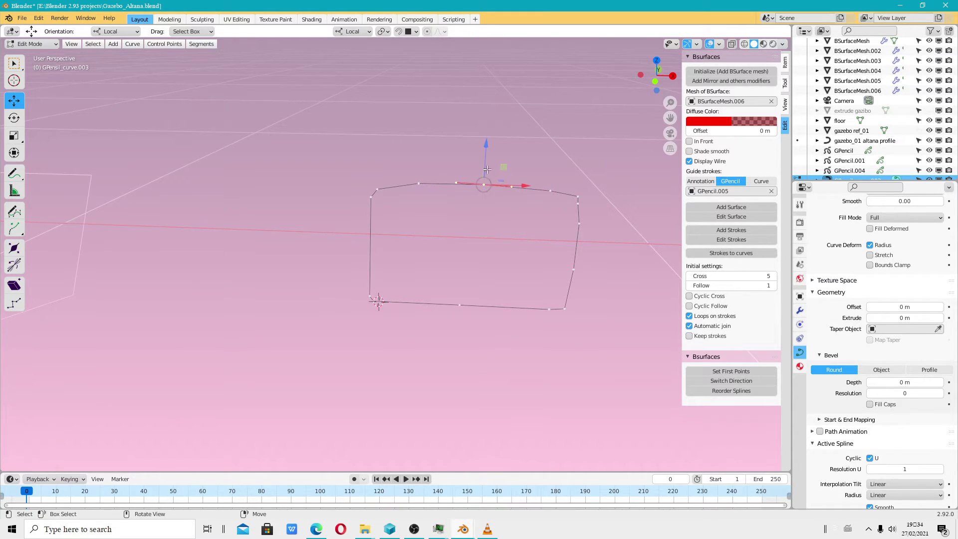
left_click_drag(486, 149, 486, 151)
- Subdivide the left edge with one cut, straighten it, and shift a right-edge point vertically
left_click(371, 196)
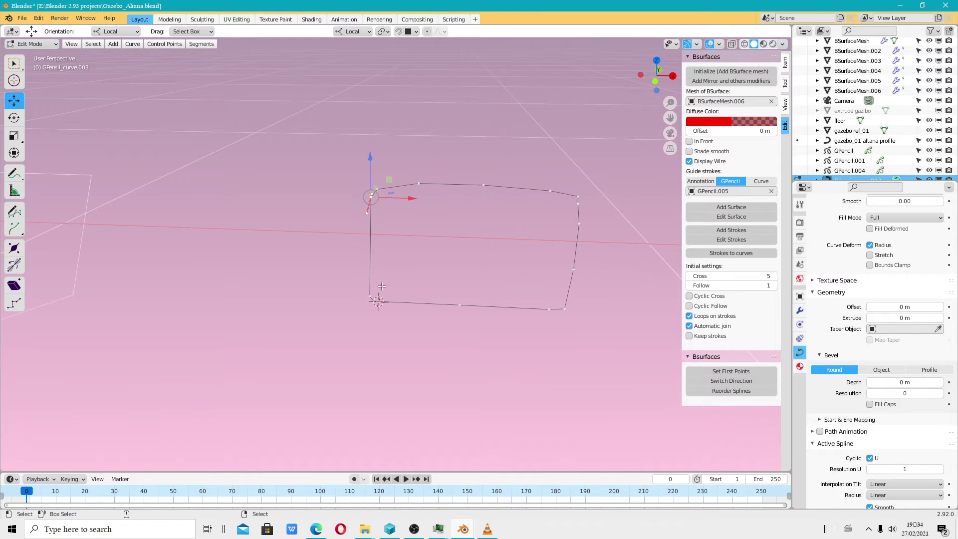
left_click(370, 298, "shift")
left_click(201, 44)
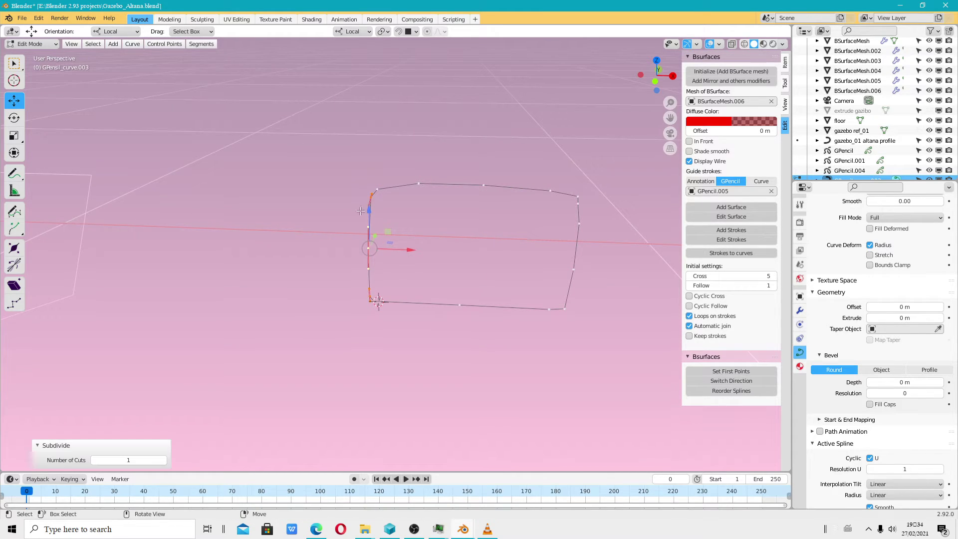
left_click_drag(398, 248, 399, 247)
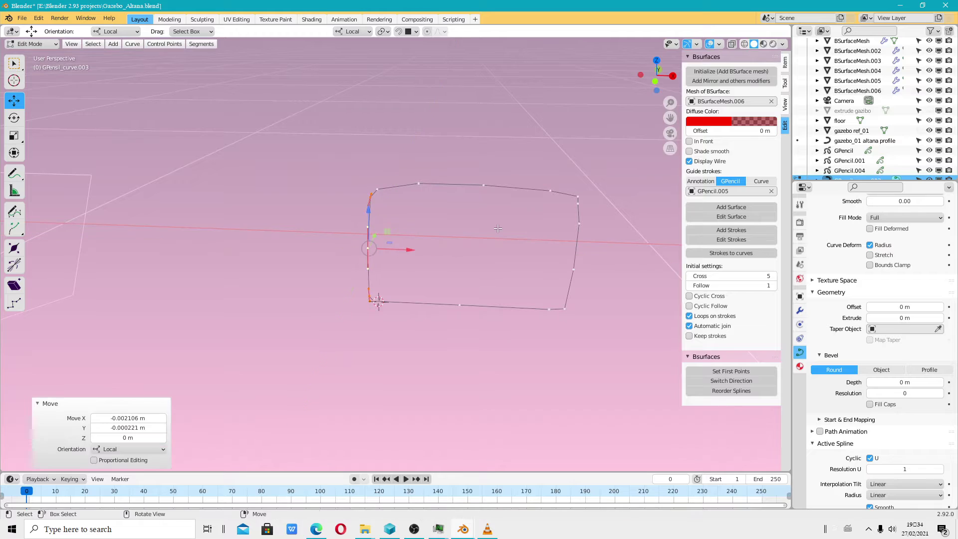
left_click(571, 271)
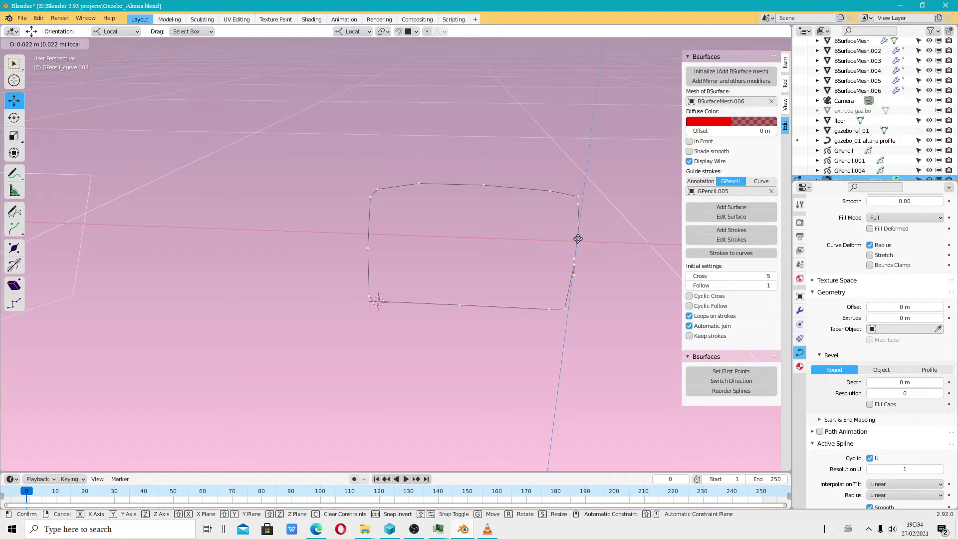
left_click_drag(580, 243, 586, 249)
left_click(190, 49)
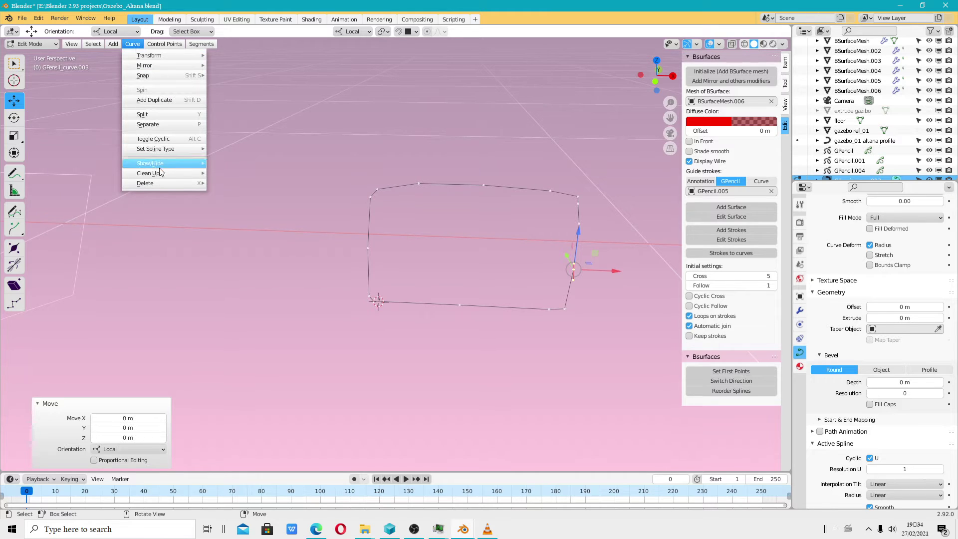
mouse_move(146, 183)
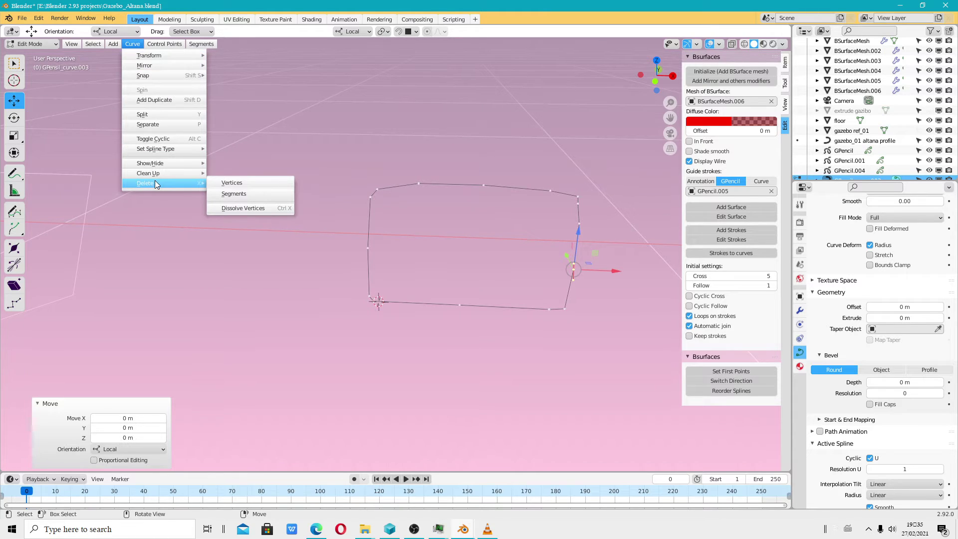
- Delete the spare right-edge point, lower its neighbour, and stretch the next point vertically
left_click(229, 182)
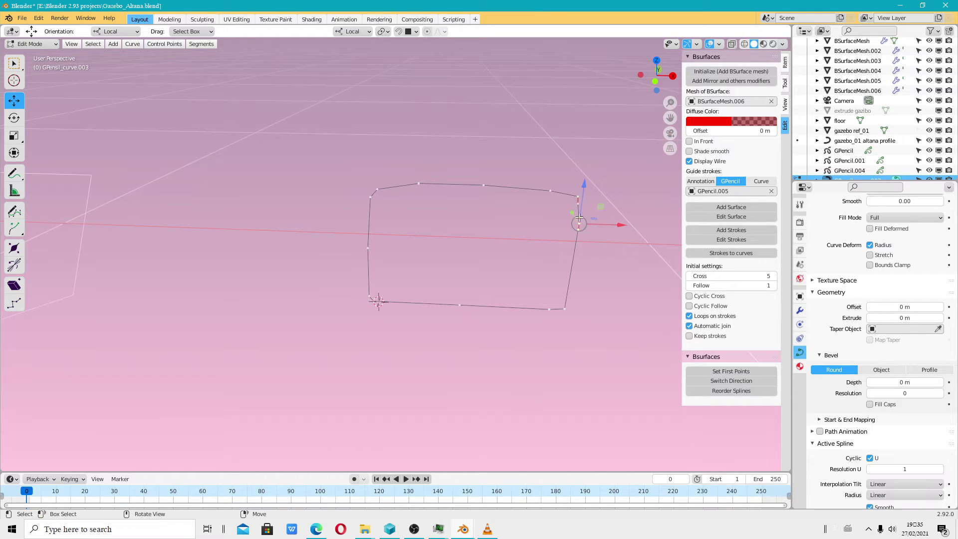
left_click_drag(579, 218, 583, 241)
left_click(583, 241)
key("shift+space")
key("s")
left_click_drag(579, 222, 595, 172)
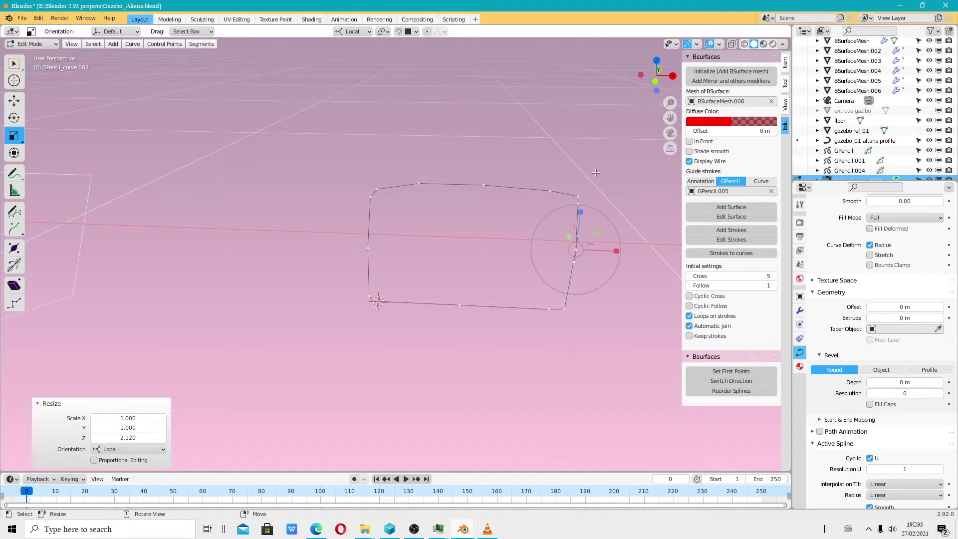
- Undo a sideways shift of a right-edge point and nudge a left-edge point
key("shift+space")
key("g")
mouse_move(602, 255)
left_mouse_down()
mouse_move(580, 266)
mouse_move(572, 299)
left_mouse_up()
key("ctrl+z")
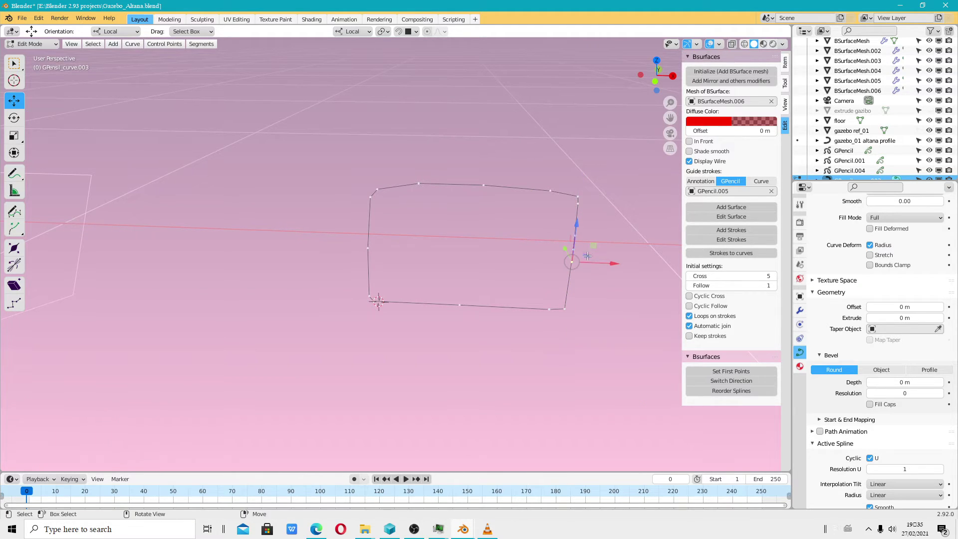
left_click(367, 248)
left_click_drag(368, 248, 396, 256)
left_click(31, 44)
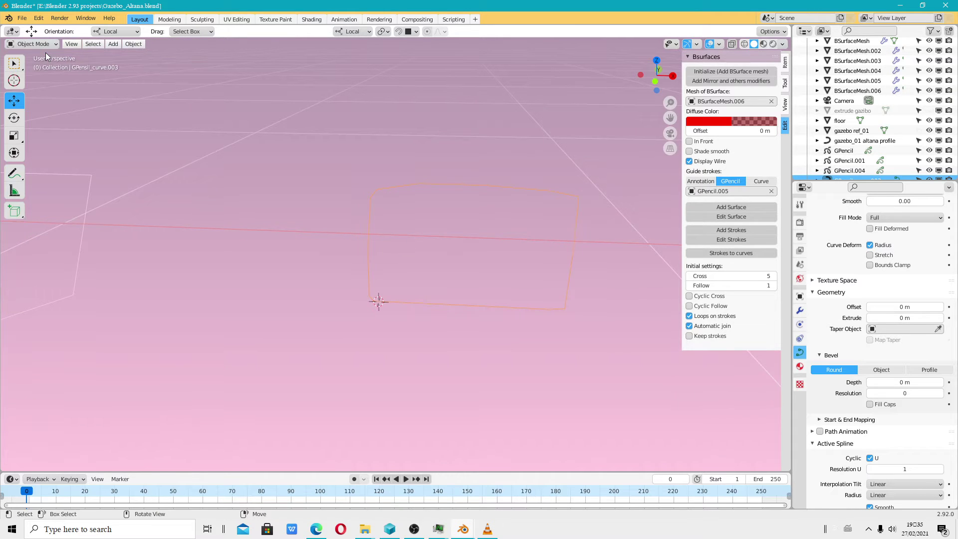
- Set the gazebo_01 altana hexagon path's bevel to the object GPensil_curve.003
scroll(220, 212, "down", 5)
mouse_move(220, 212)
middle_mouse_down("shift")
mouse_move(454, 202)
mouse_move(403, 231)
middle_mouse_up("shift")
left_click(401, 238)
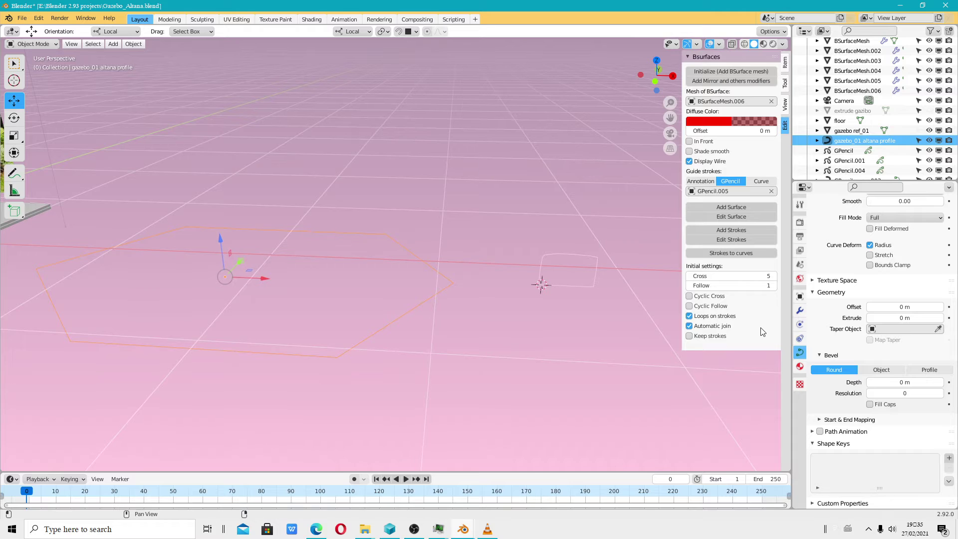
left_click(889, 375)
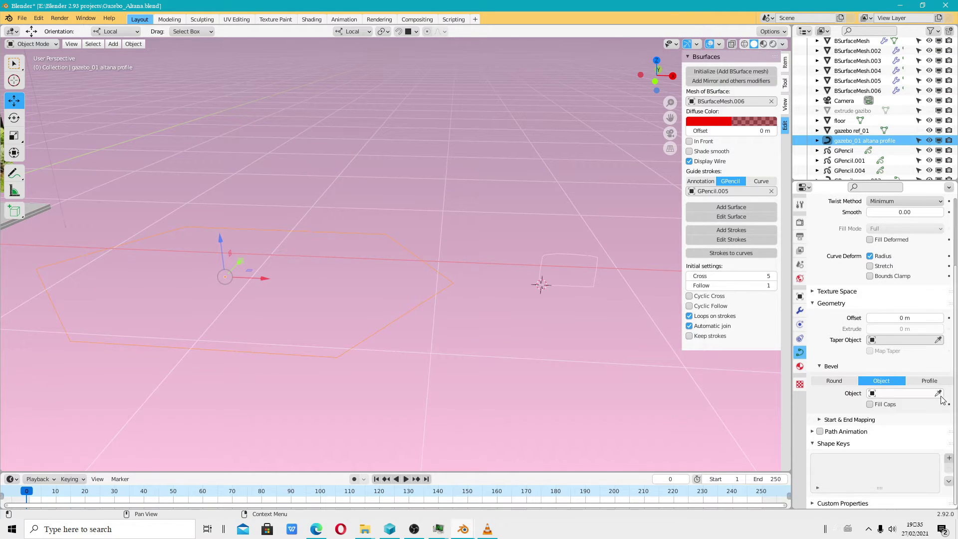
left_click(938, 393)
left_click(595, 258)
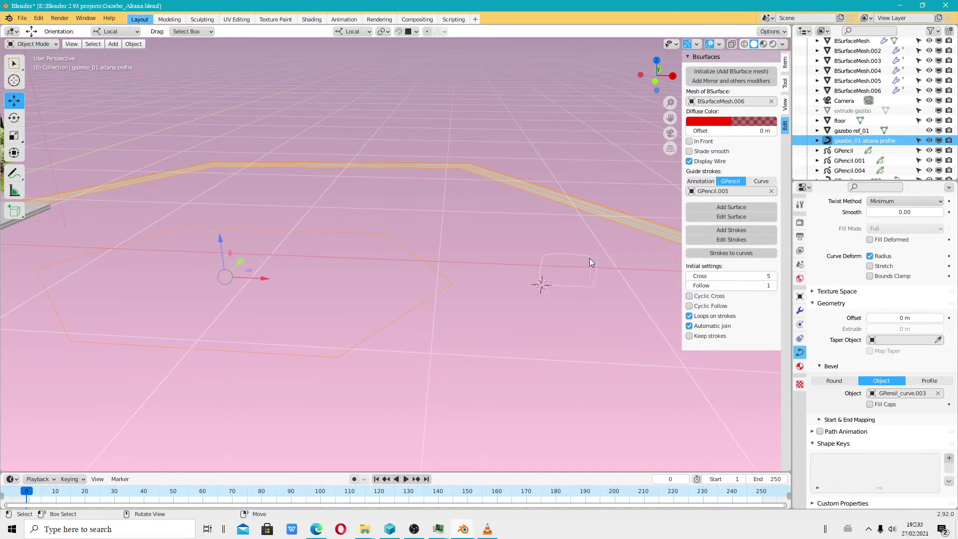
- Save the gazebo file and select the small profile curve for point editing
scroll(495, 247, "down", 2)
scroll(540, 279, "down", 2)
scroll(541, 280, "down", 1)
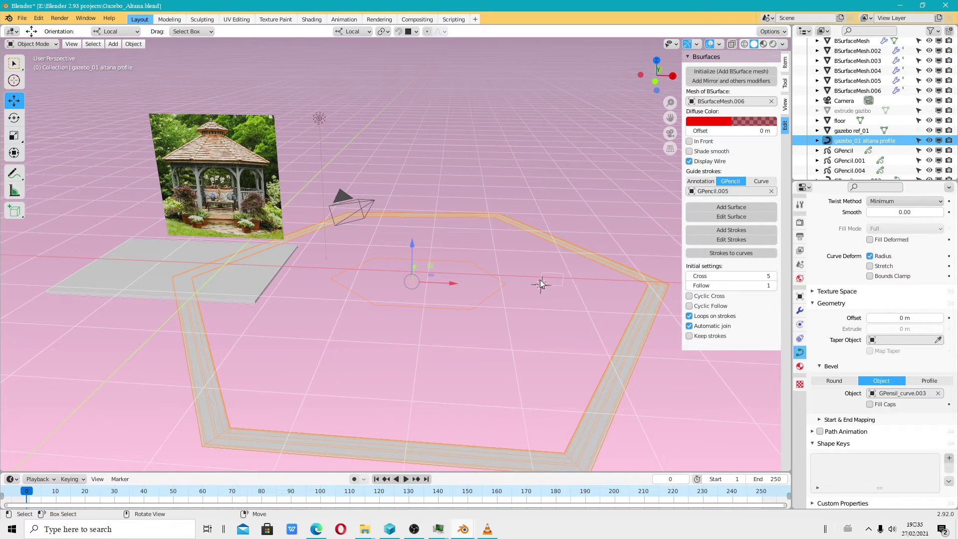
left_click(22, 18)
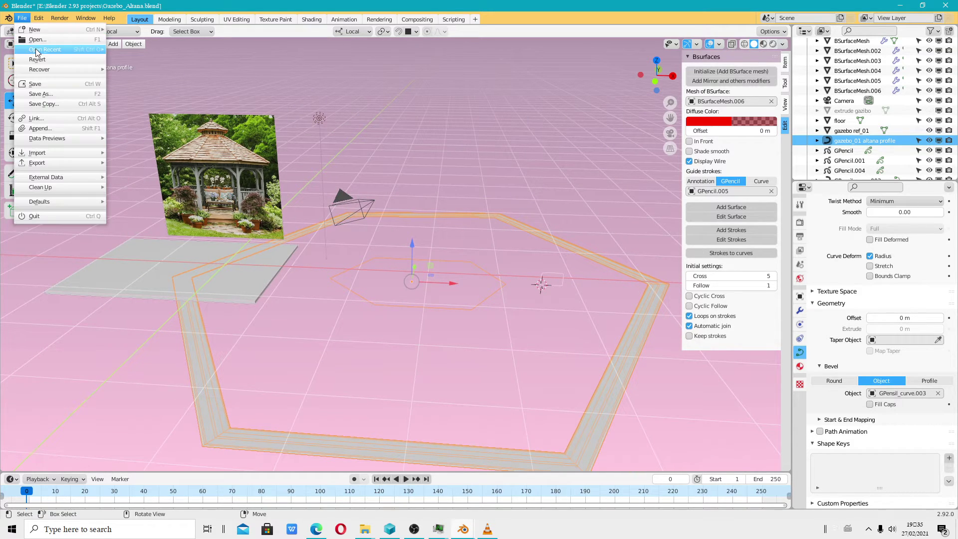
left_click(40, 84)
left_click(565, 276)
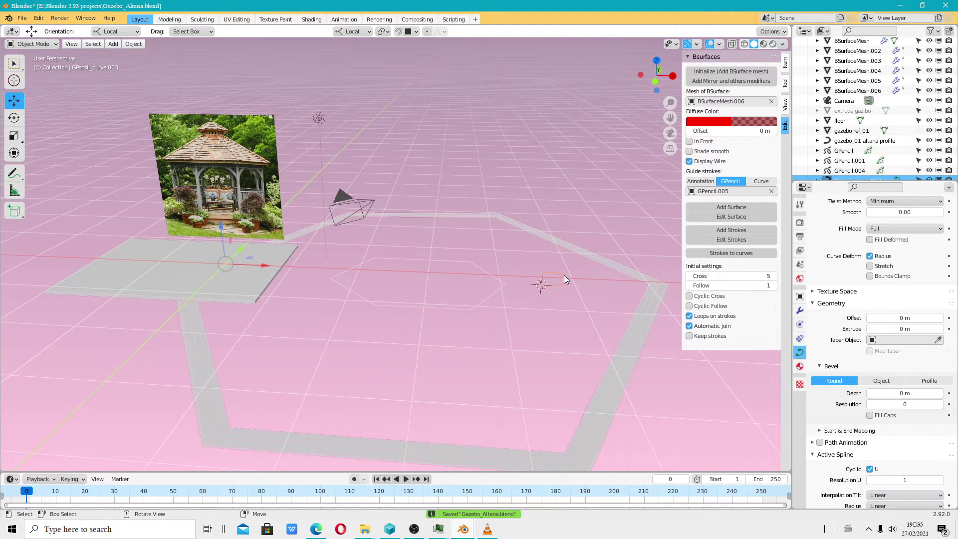
left_click(51, 46)
- Select all profile points with a Median Point pivot and slide them along X
left_click(47, 66)
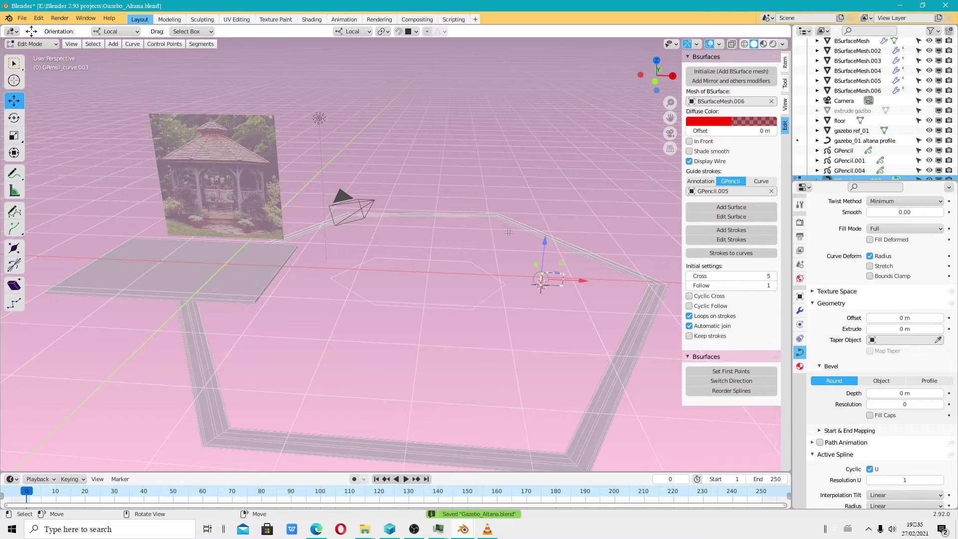
scroll(584, 283, "up", 1)
key("alt+a")
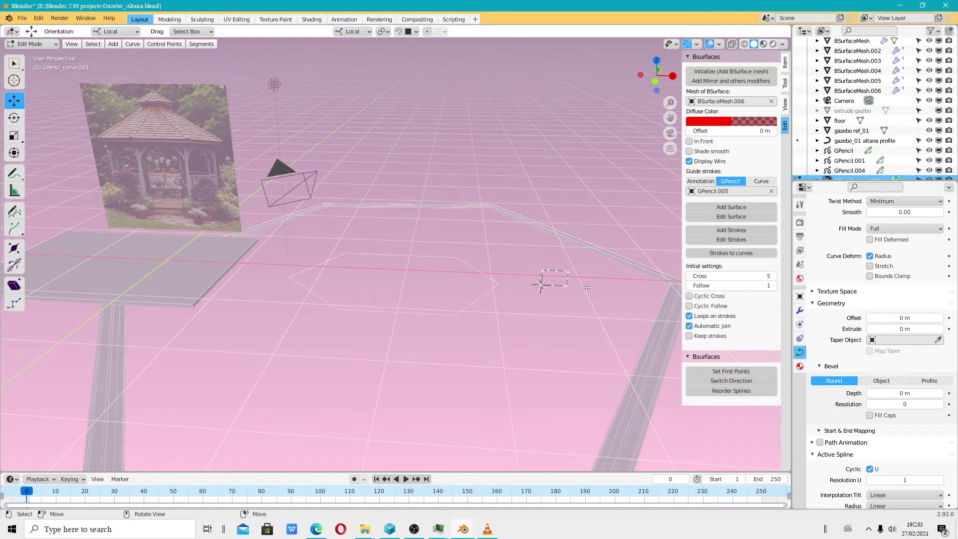
key("a")
left_click(389, 31)
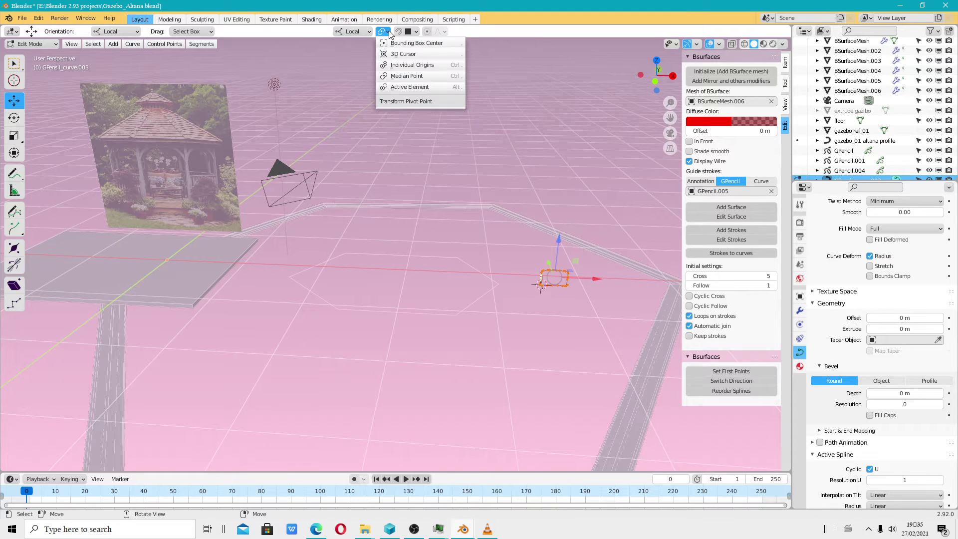
left_click(411, 76)
left_click_drag(591, 278, 399, 264)
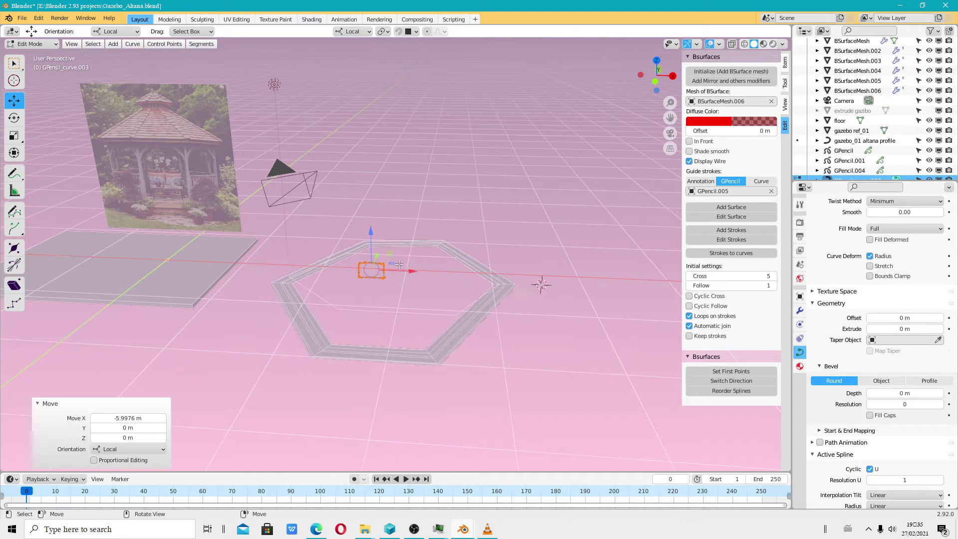
- Lower the profile slightly, shift it along X, and tilt it about 2° around Y
middle_click_drag(399, 264, 404, 184)
key("g")
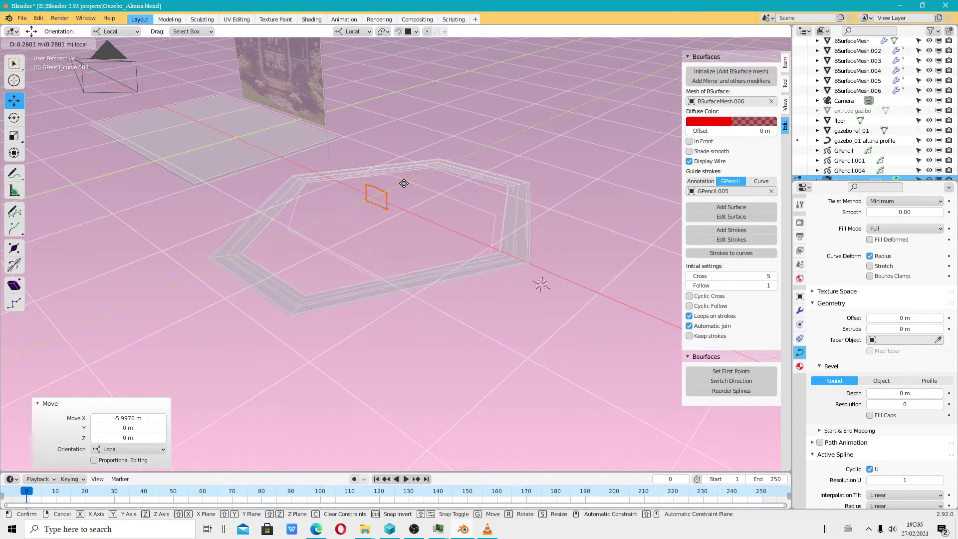
left_click(394, 195)
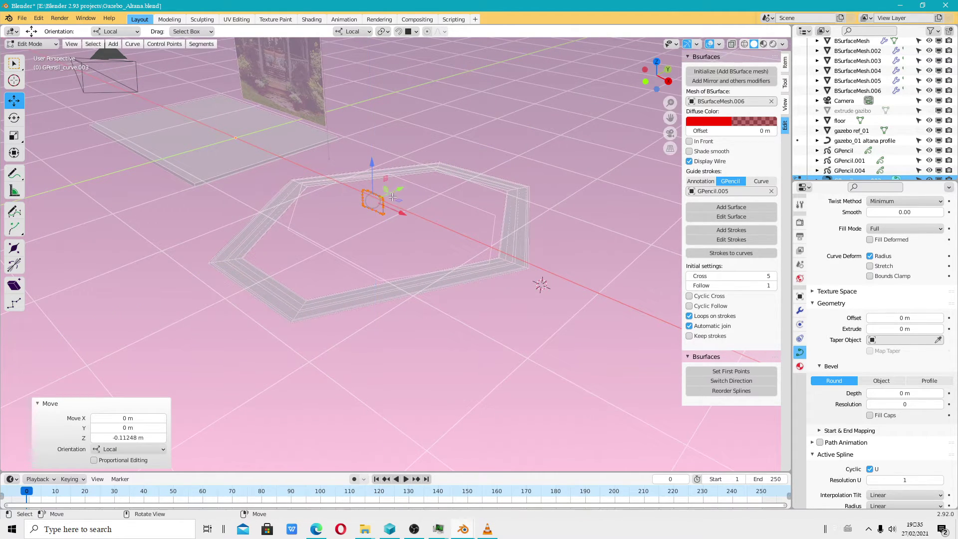
key("g")
key("x")
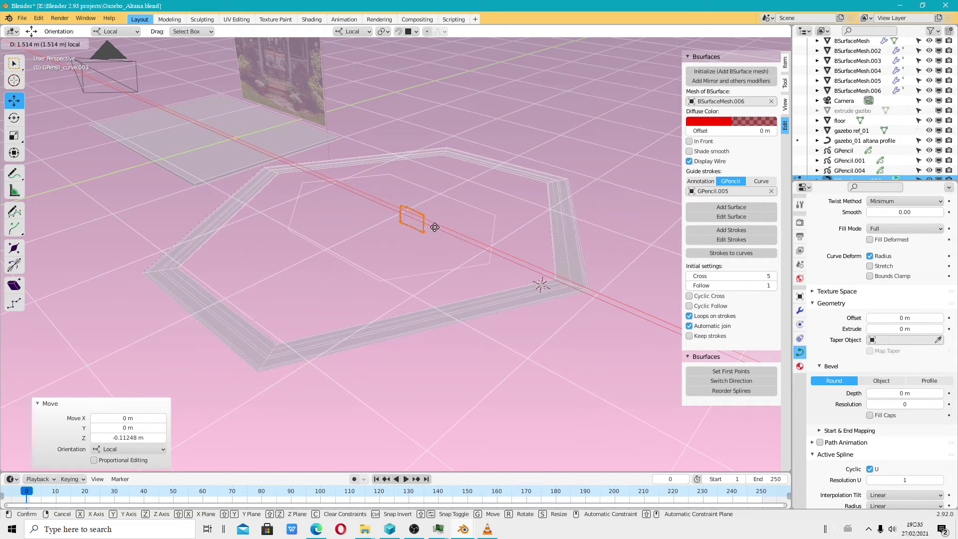
left_click(435, 227)
left_click(14, 117)
mouse_move(428, 239)
left_mouse_down()
mouse_move(438, 222)
mouse_move(396, 203)
mouse_move(441, 188)
mouse_move(372, 202)
mouse_move(428, 224)
mouse_move(421, 214)
mouse_move(432, 207)
left_mouse_up()
mouse_move(433, 207)
middle_mouse_down()
mouse_move(584, 152)
mouse_move(523, 284)
mouse_move(865, 301)
middle_mouse_up()
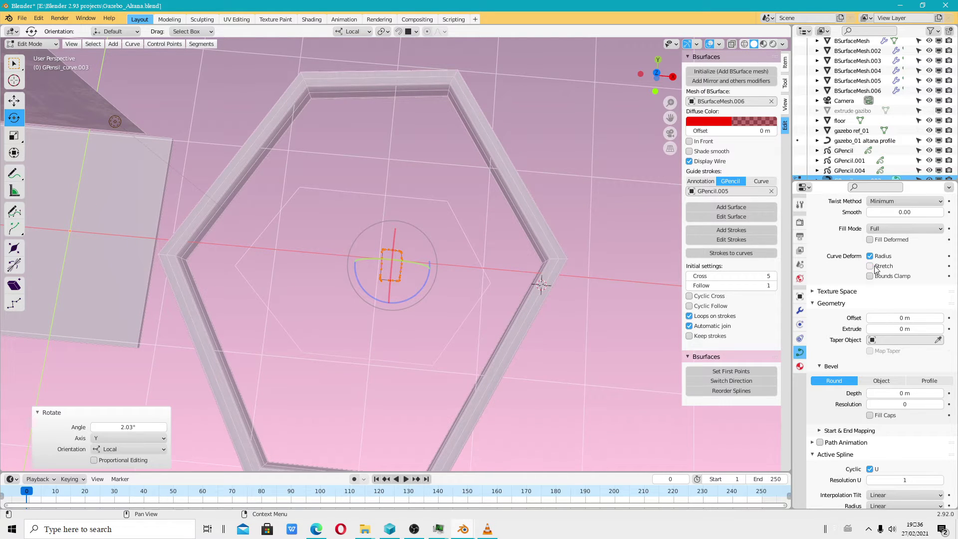
- Set the rail curve's Twist Method to Tangent and Smooth to 0
scroll(878, 267, "up", 1)
scroll(891, 264, "up", 1)
left_click(891, 268)
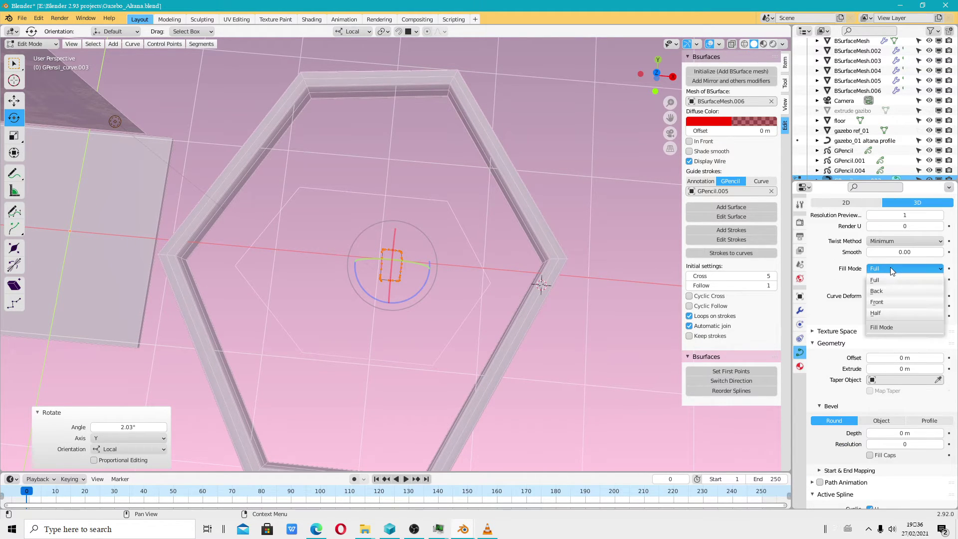
left_click(891, 242)
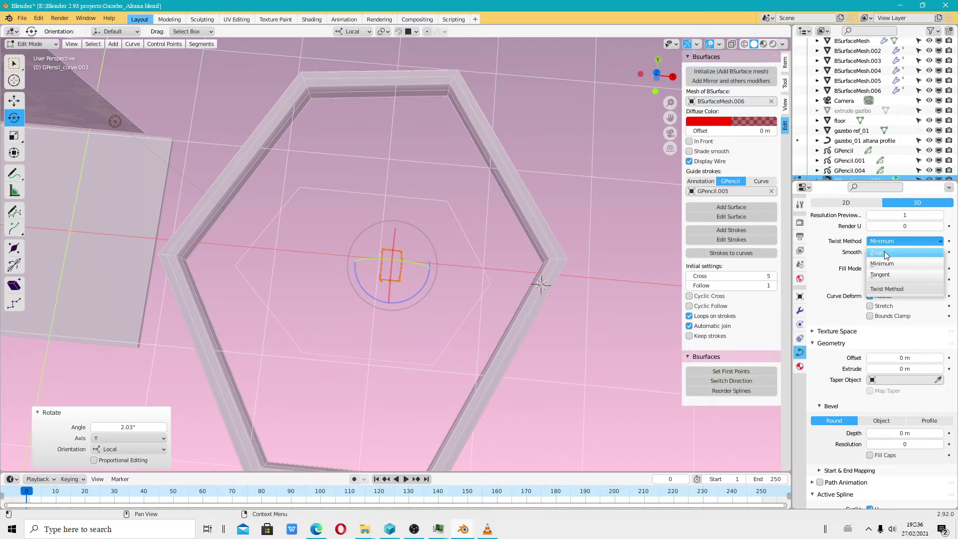
left_click(884, 251)
left_click(886, 241)
left_click(894, 263)
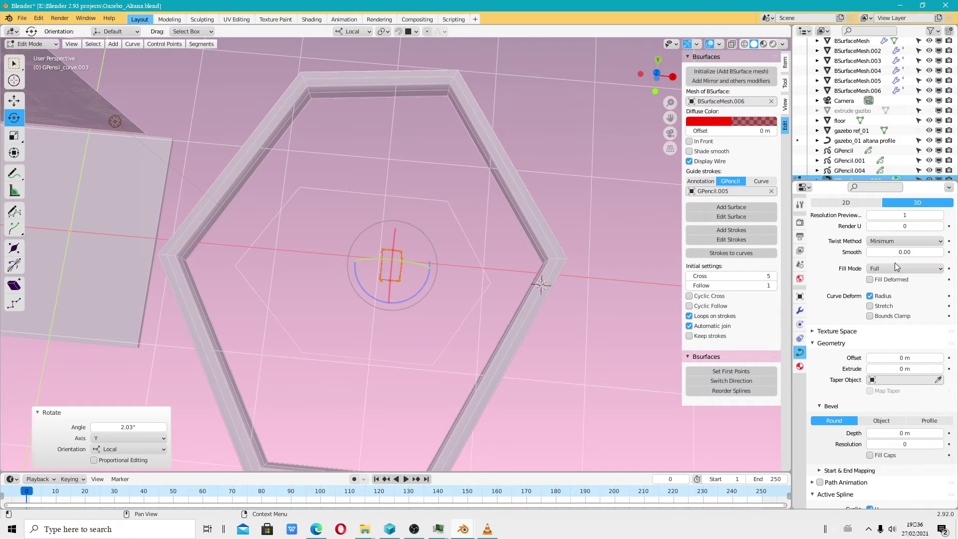
left_click(894, 242)
left_click(902, 275)
left_click(901, 252)
left_click_drag(901, 252, 871, 252)
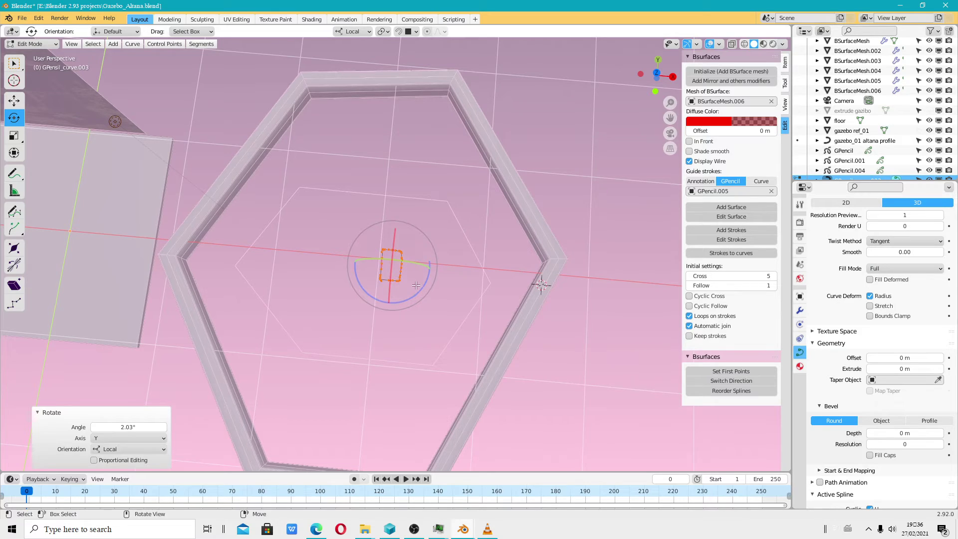
- Rotate the profile points around the Z axis
key("r")
key("r")
mouse_move(445, 202)
middle_mouse_down()
mouse_move(488, 262)
mouse_move(471, 335)
mouse_move(431, 269)
middle_mouse_up()
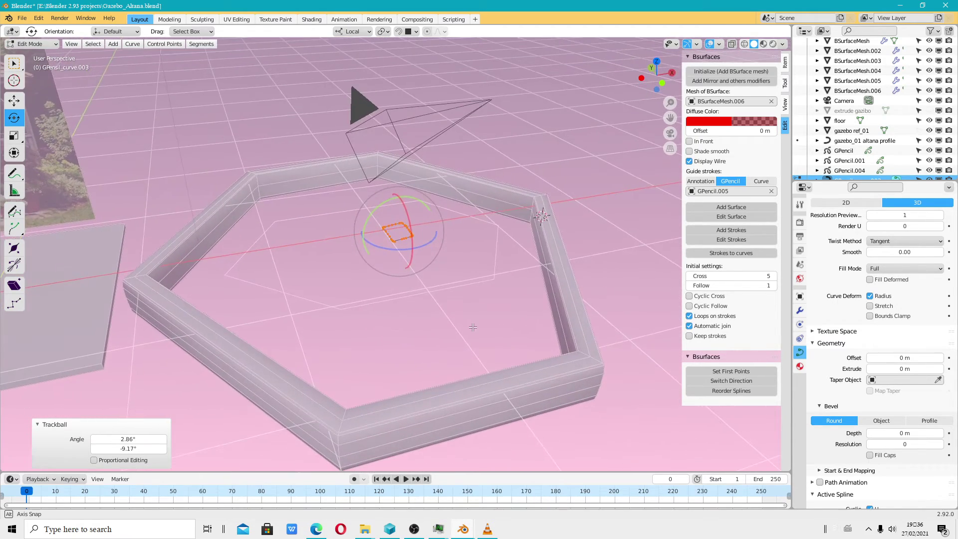
left_click_drag(427, 248, 419, 242)
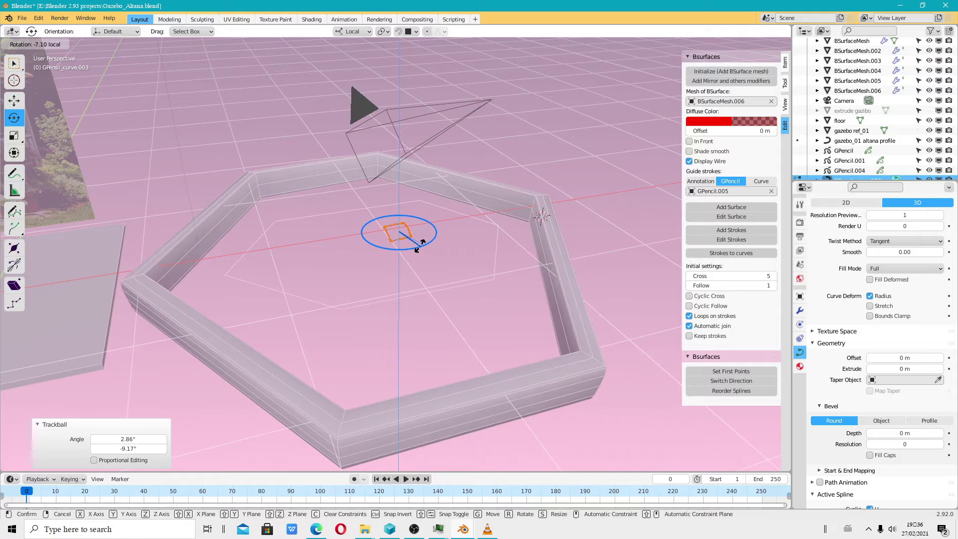
mouse_move(419, 242)
middle_mouse_down()
mouse_move(521, 310)
mouse_move(427, 260)
middle_mouse_up()
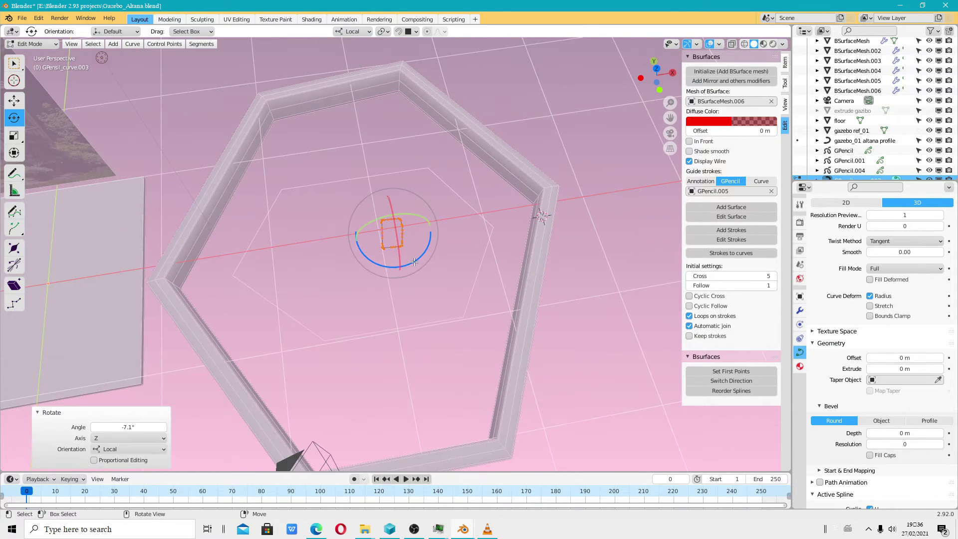
mouse_move(426, 259)
left_mouse_down()
mouse_move(417, 257)
mouse_move(504, 231)
mouse_move(474, 234)
left_mouse_up()
key("shift+space")
- Scale the profile about 2.3 along X and reselect all its points
key("s")
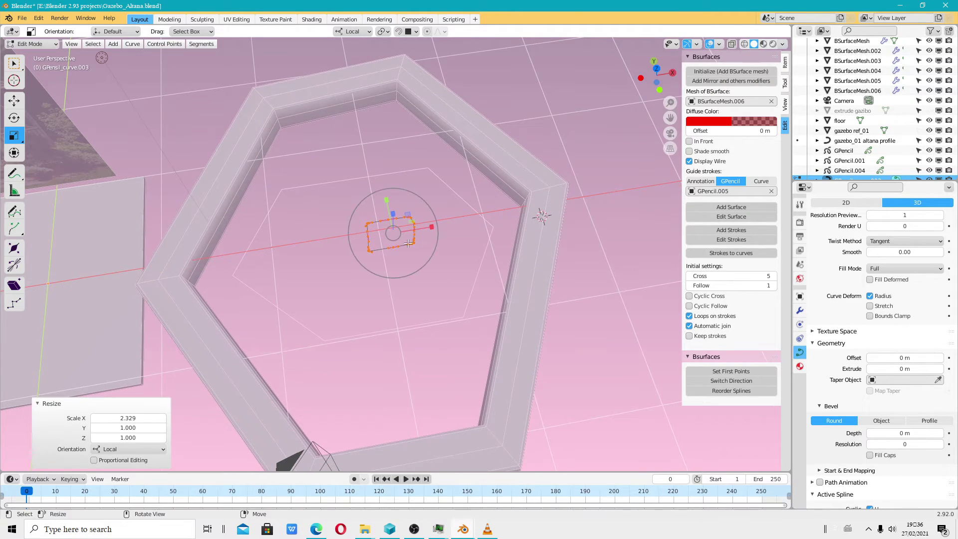
scroll(474, 233, "up", 2)
middle_click_drag(402, 250, 346, 255)
left_click(386, 225)
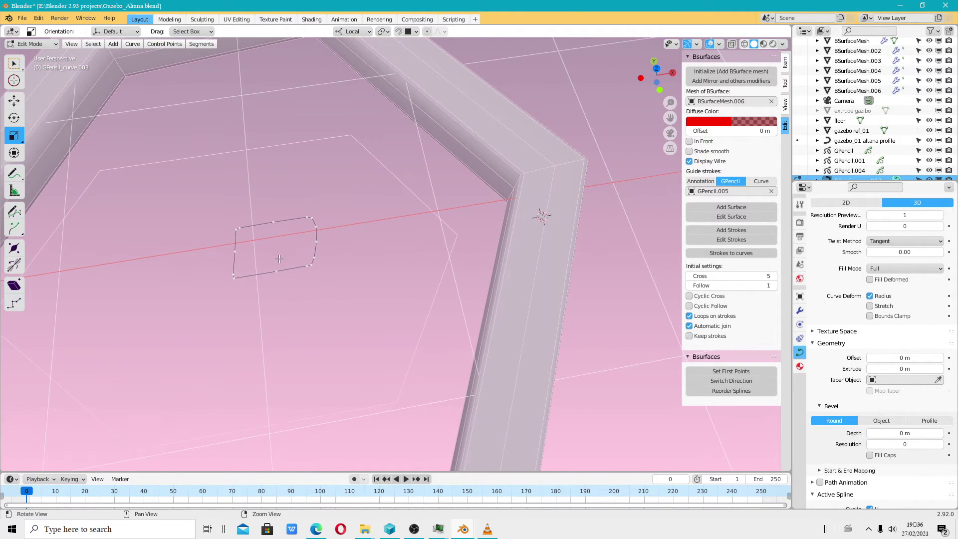
middle_click_drag(385, 225, 369, 210)
key("shift+space")
key("r")
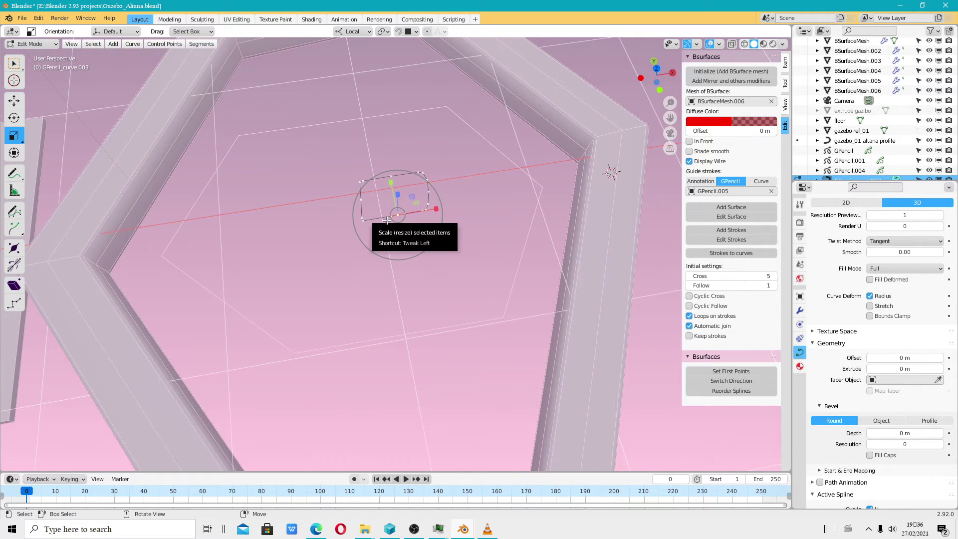
left_click_drag(352, 167, 555, 241)
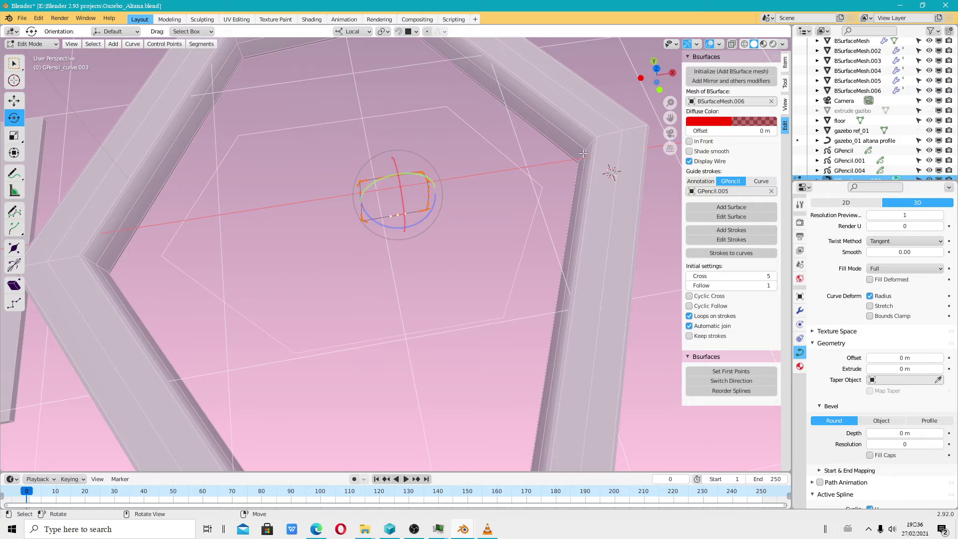
- Cancel a bottom-point move and shift a top-edge point to the left
left_click(425, 197)
left_click(397, 215)
key("shift+space")
key("g")
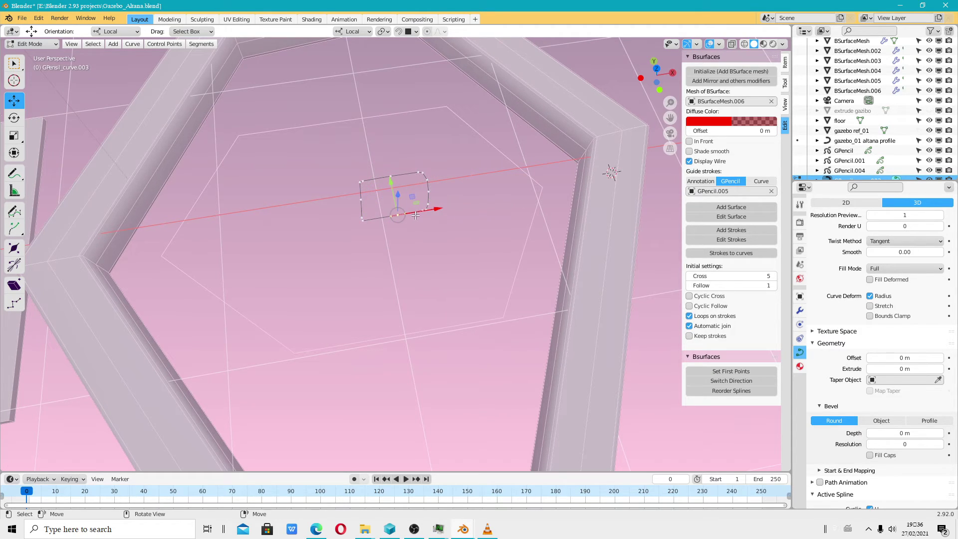
left_click_drag(415, 215, 408, 213)
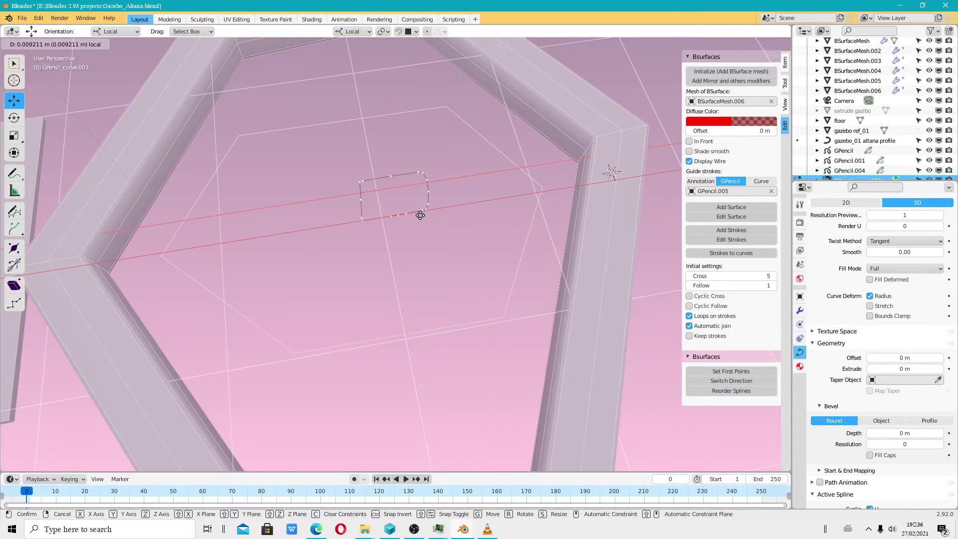
right_click(419, 213)
left_click(393, 175)
left_click_drag(415, 171, 397, 174)
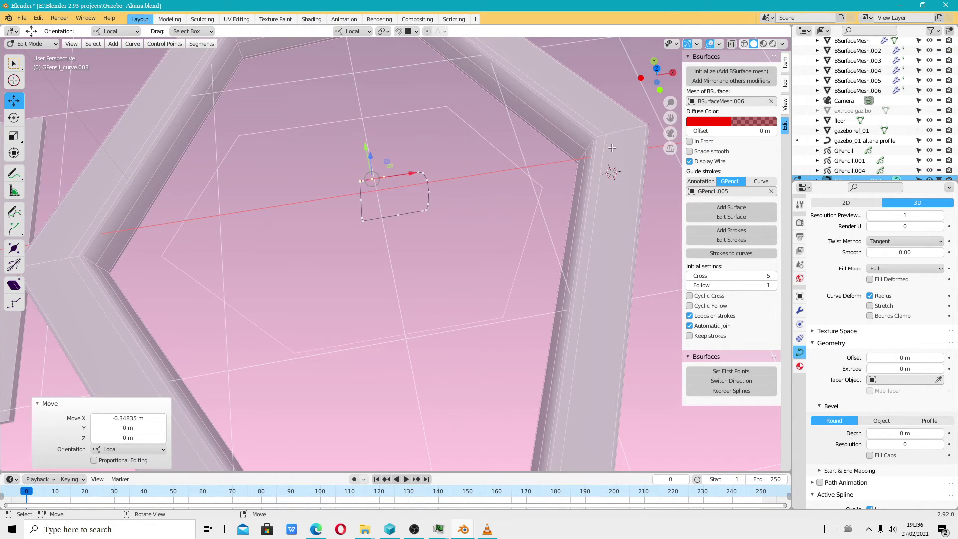
left_click(418, 172)
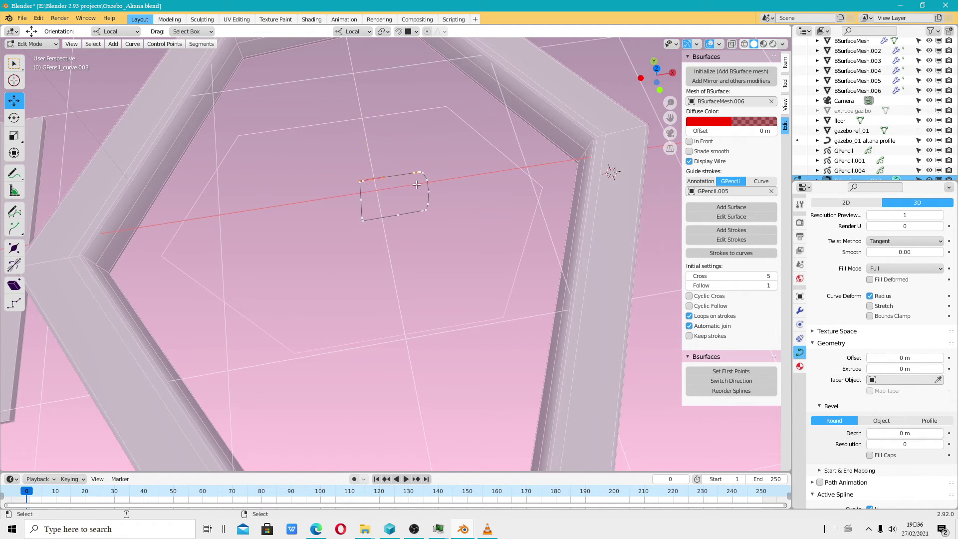
left_click(378, 174, "shift")
left_click(202, 44)
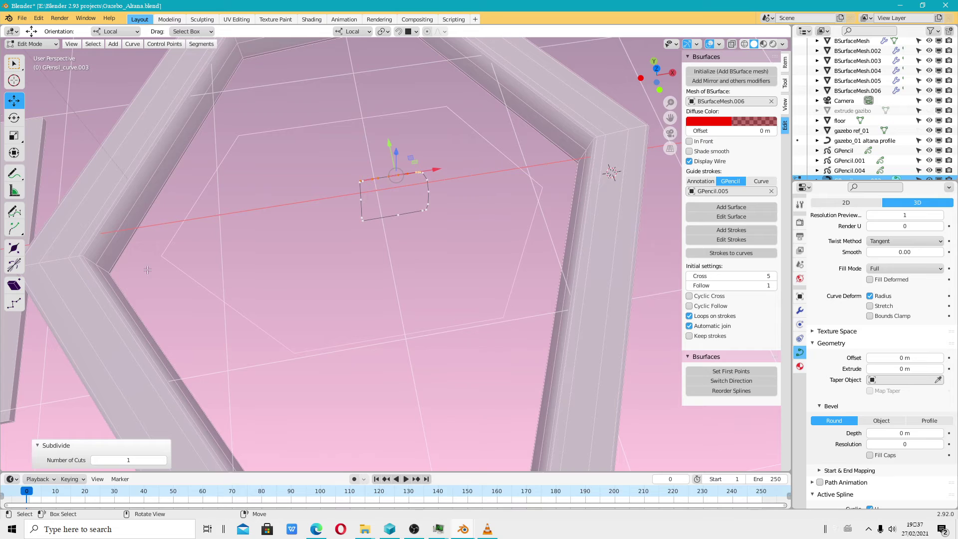
mouse_move(164, 460)
left_click(397, 172)
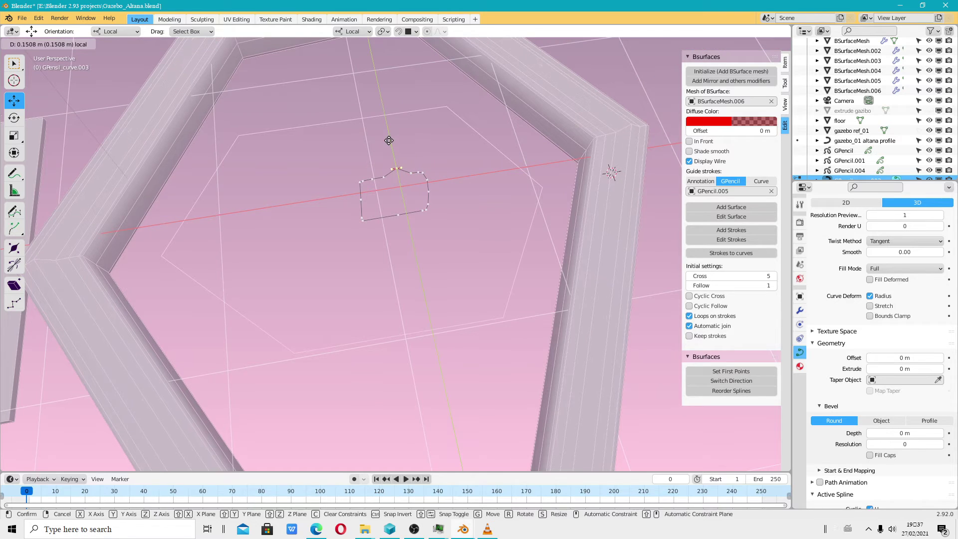
left_click(385, 174)
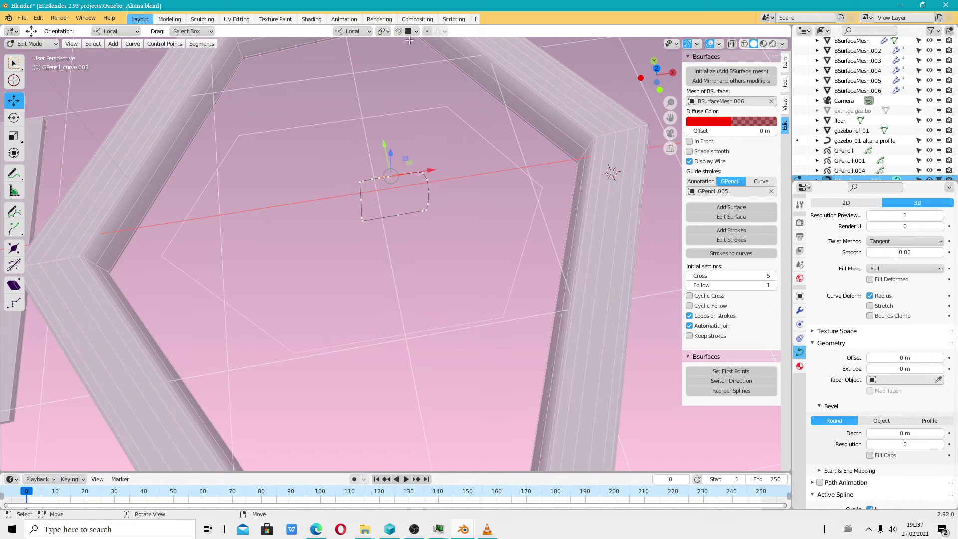
left_click(427, 32)
key("g")
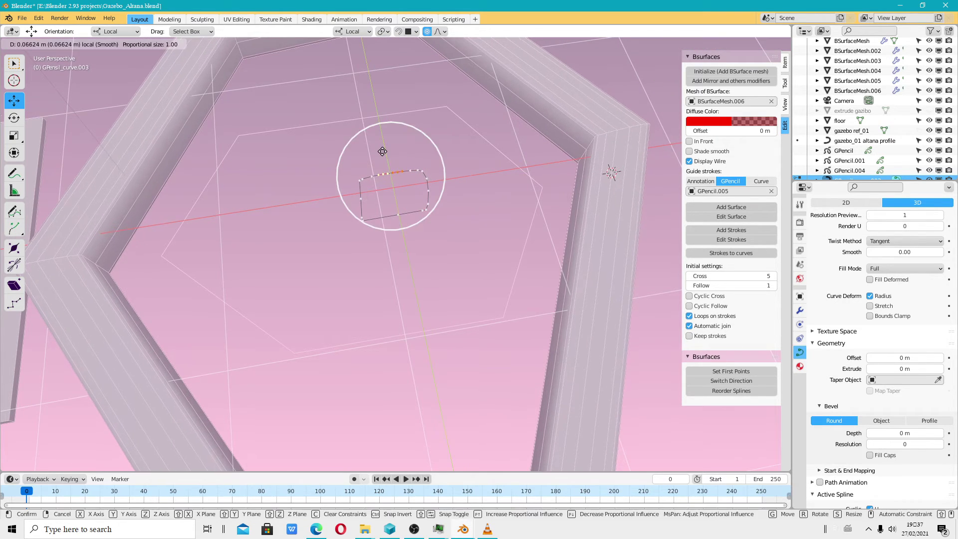
left_click(382, 148)
mouse_move(382, 148)
middle_mouse_down()
mouse_move(426, 193)
mouse_move(366, 136)
mouse_move(296, 252)
mouse_move(371, 231)
middle_mouse_up()
left_click(366, 136)
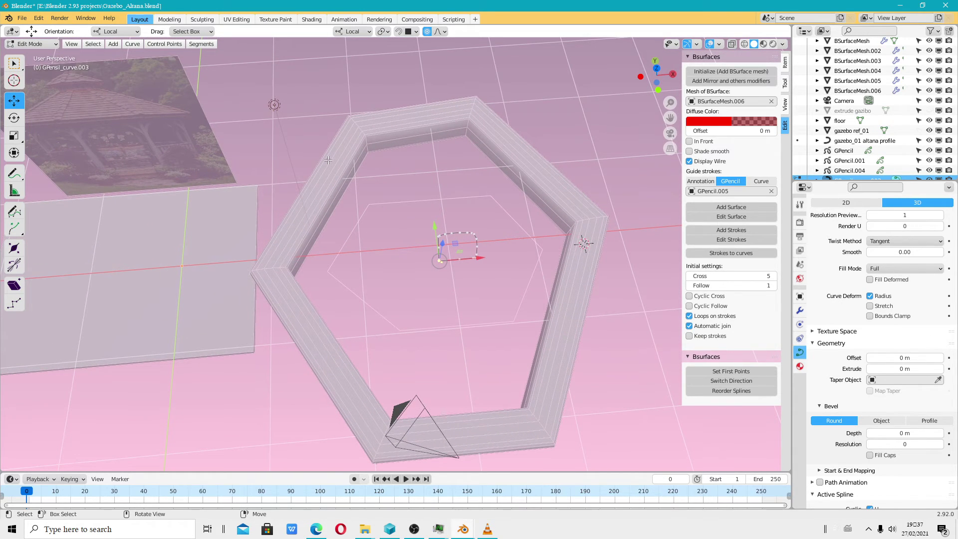
middle_click_drag(488, 194, 493, 182)
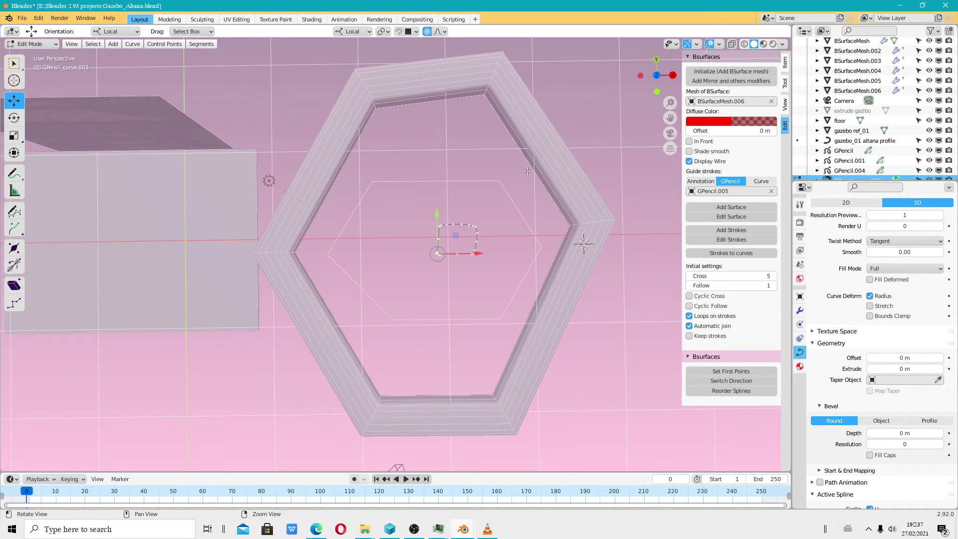
middle_click_drag(491, 116, 464, 149, "shift")
- Edit the hexagon path, moving its top-left and bottom-left corners with proportional editing
left_click(30, 44)
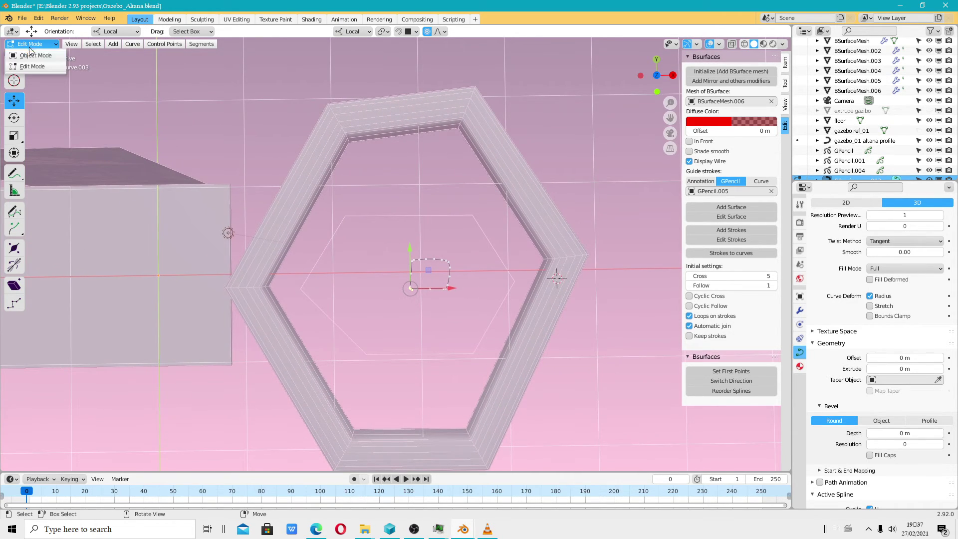
left_click(435, 223)
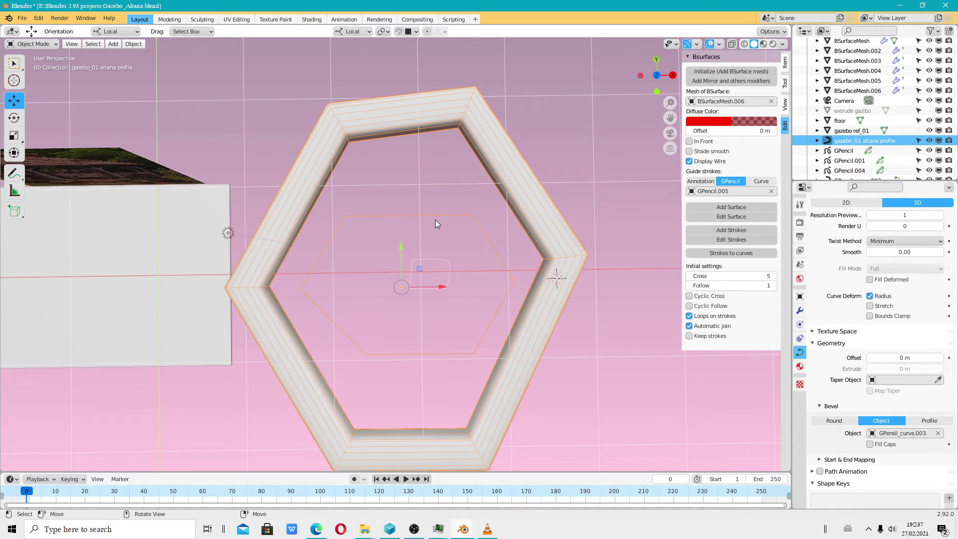
left_click(46, 44)
left_click(40, 67)
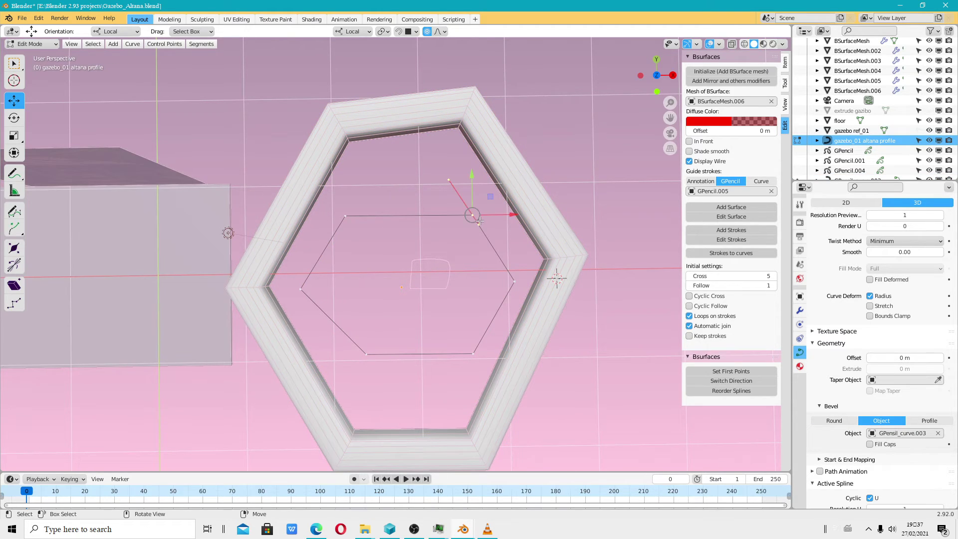
left_click(345, 215)
left_click_drag(344, 187, 343, 200)
left_click(367, 355)
mouse_move(366, 344)
left_mouse_down()
mouse_move(362, 337)
mouse_move(354, 372)
mouse_move(381, 371)
left_mouse_up()
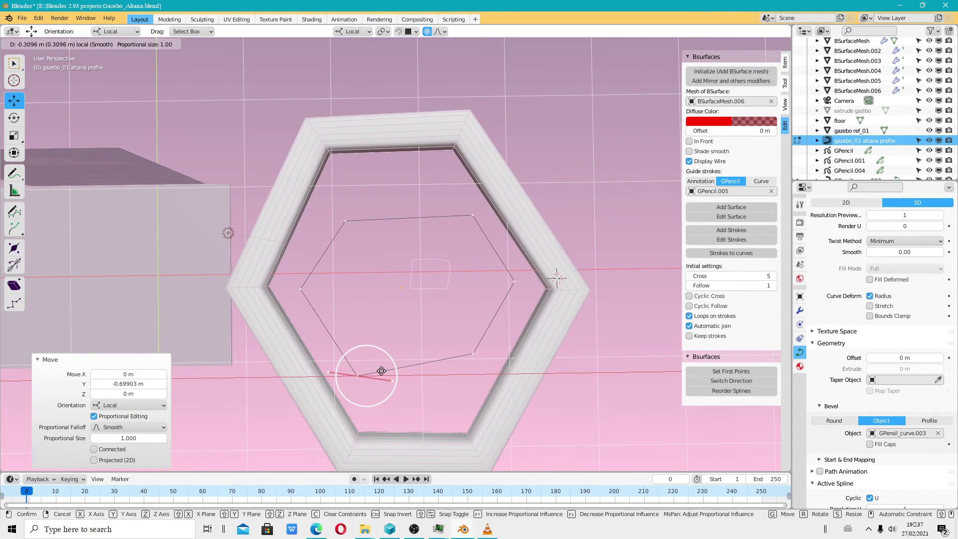
- Move the lower and upper-right hexagon corners, then return to Object Mode
left_click(382, 371)
middle_click_drag(381, 371, 429, 365)
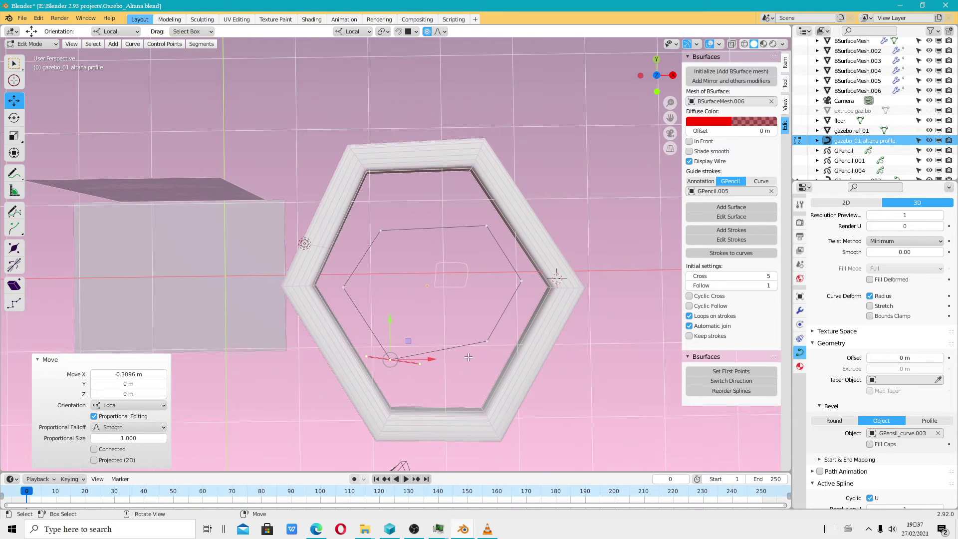
left_click(486, 344)
left_click_drag(487, 344, 485, 320)
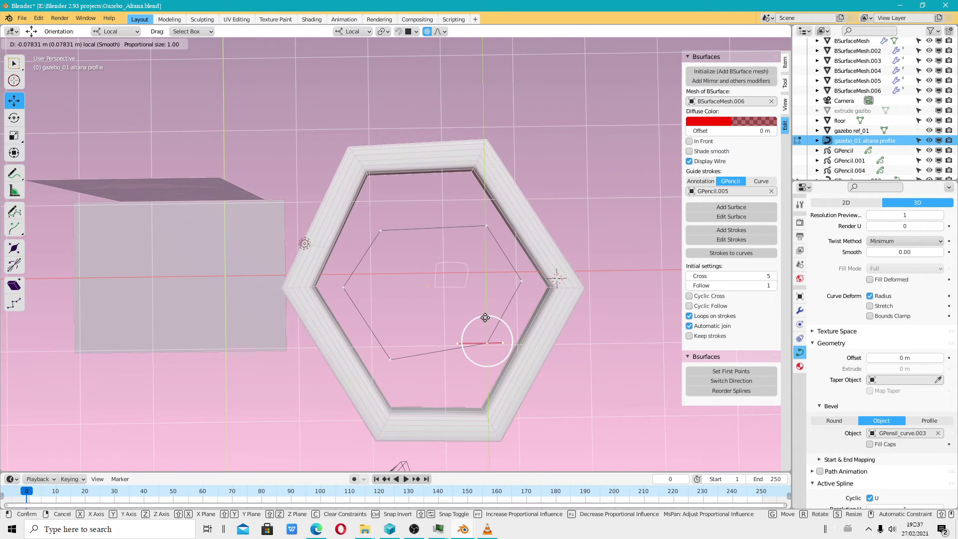
left_click(485, 320)
left_click(482, 223)
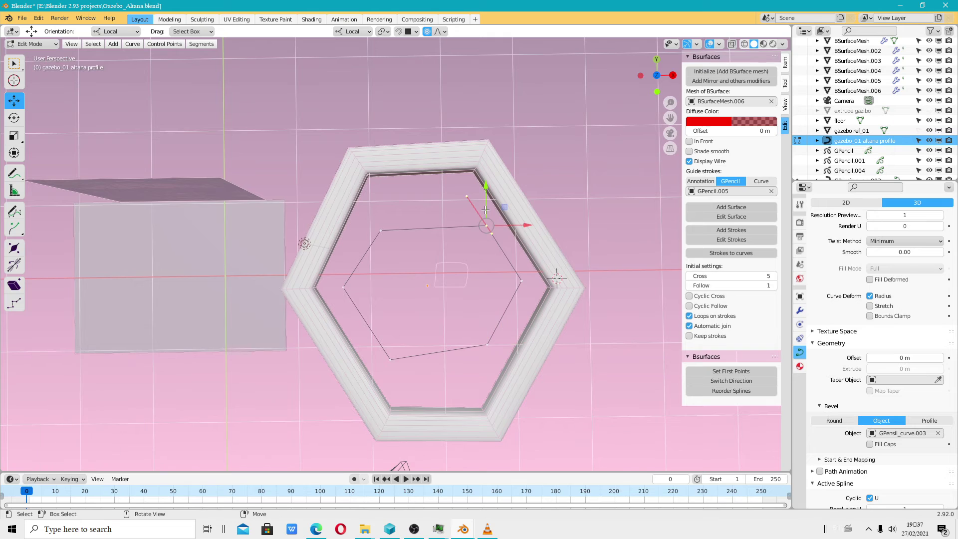
left_click_drag(484, 219, 486, 208)
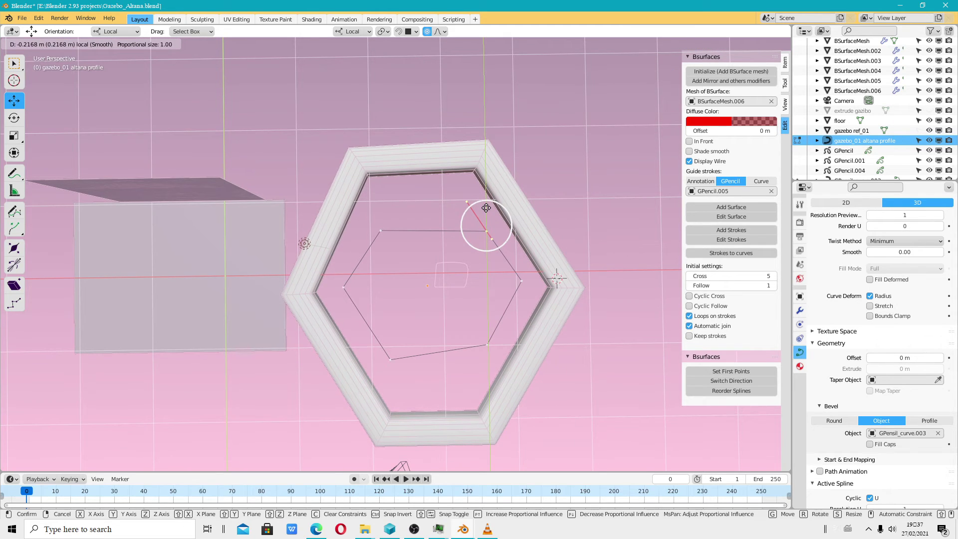
left_click(486, 207)
left_click(31, 44)
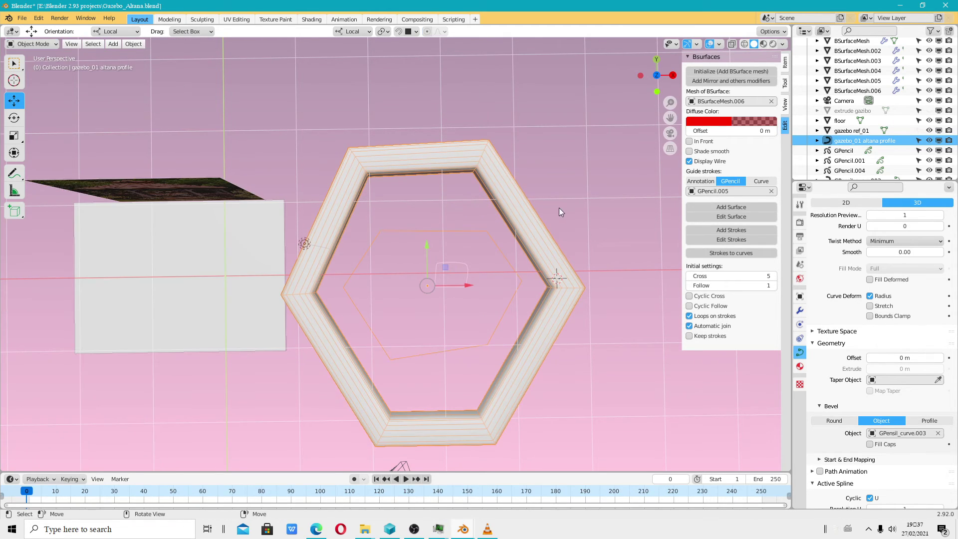
scroll(489, 278, "up", 2)
- Scale the hexagon path to 0.665 along Y, then select the profile curve
scroll(407, 145, "down", 3)
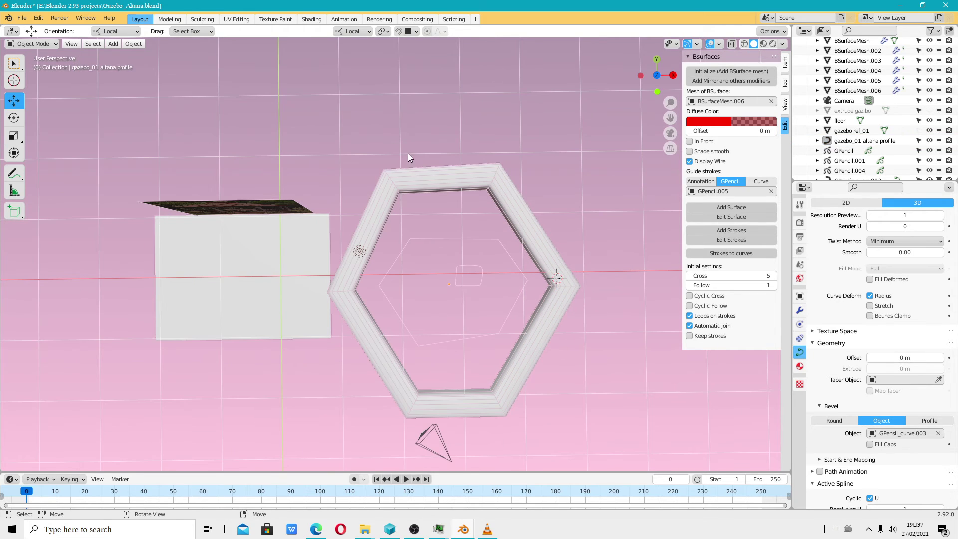
key("s")
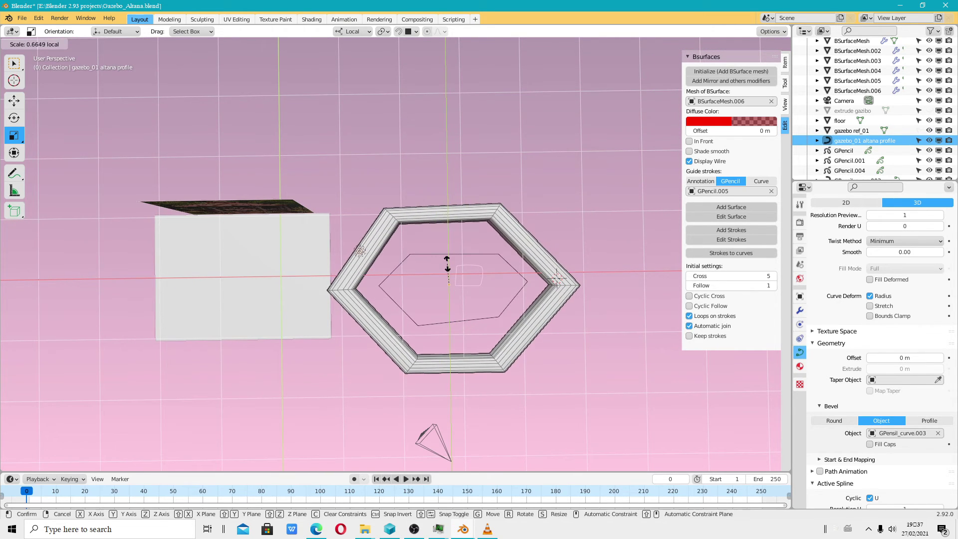
left_click(459, 270)
scroll(462, 273, "up", 2)
scroll(490, 296, "up", 1)
mouse_move(490, 295)
middle_mouse_down()
mouse_move(474, 170)
mouse_move(481, 152)
mouse_move(506, 246)
mouse_move(497, 147)
mouse_move(532, 158)
middle_mouse_up()
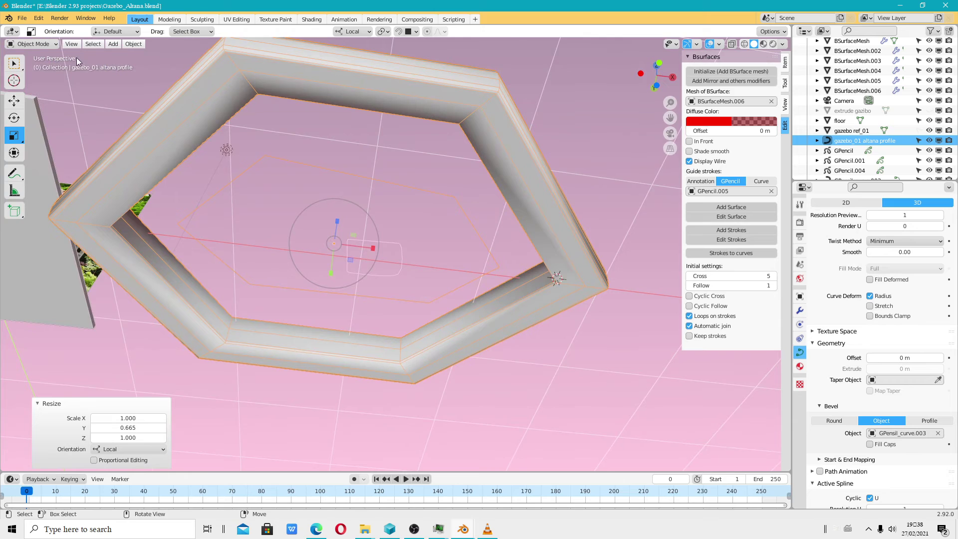
left_click(402, 249)
- Enter Edit Mode on the profile curve and shift it left along its local X axis
left_click(33, 44)
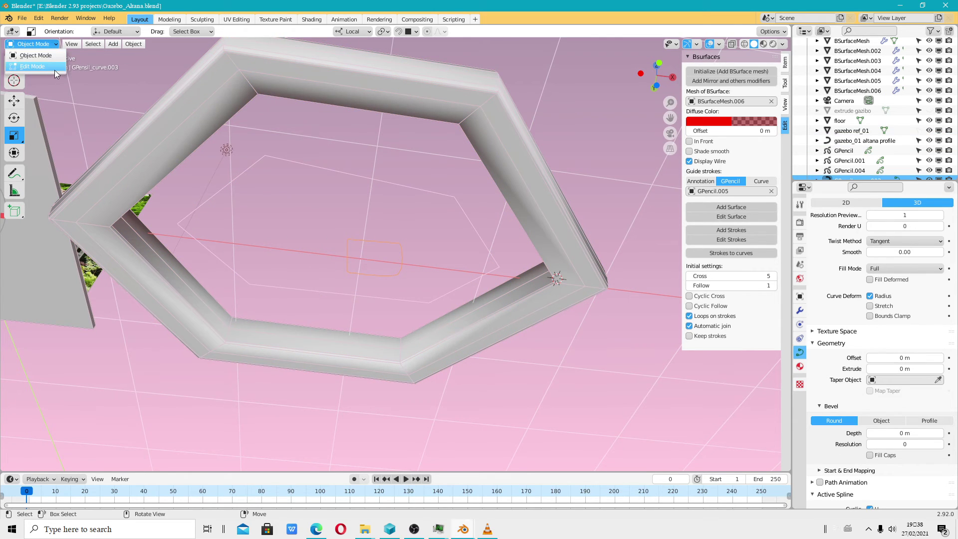
left_click(50, 73)
left_click_drag(389, 244, 393, 245)
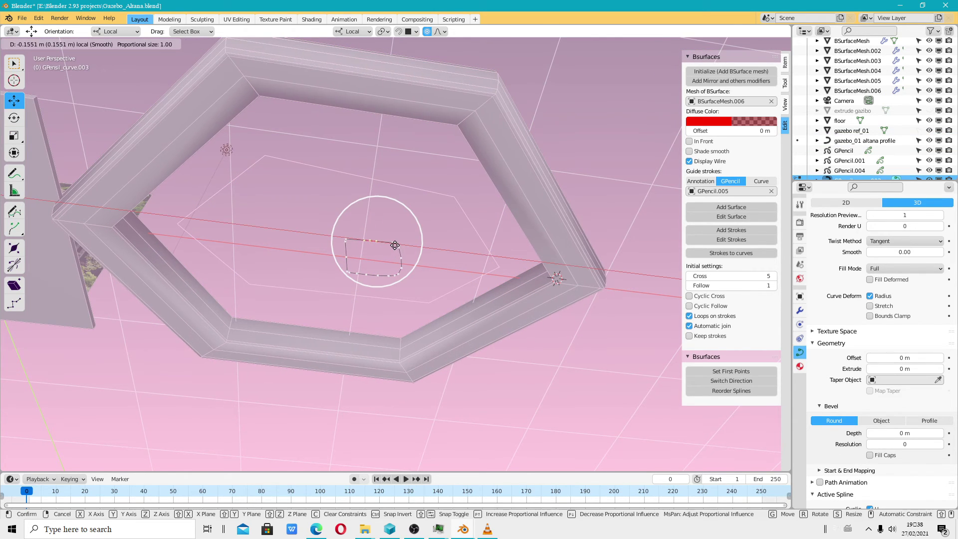
key("ctrl+z")
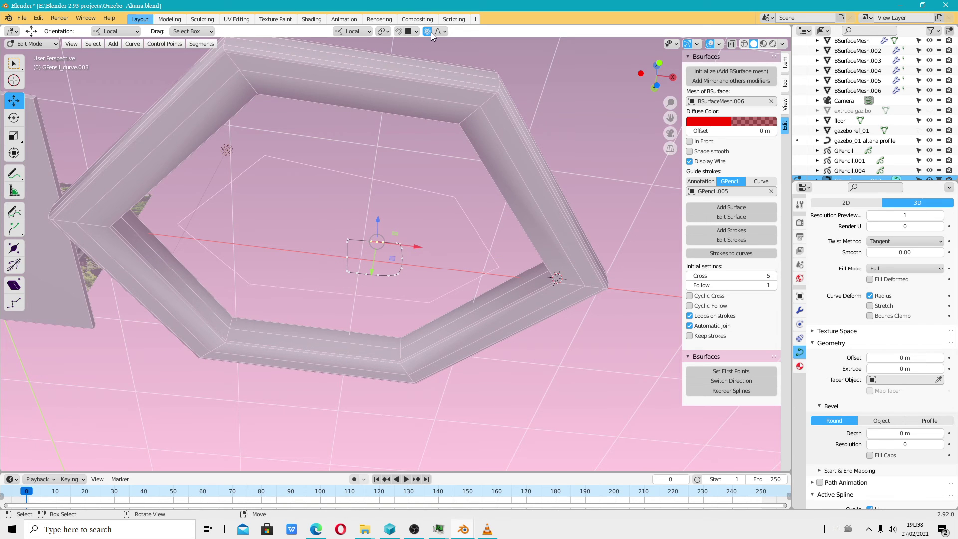
left_click_drag(403, 246, 379, 242)
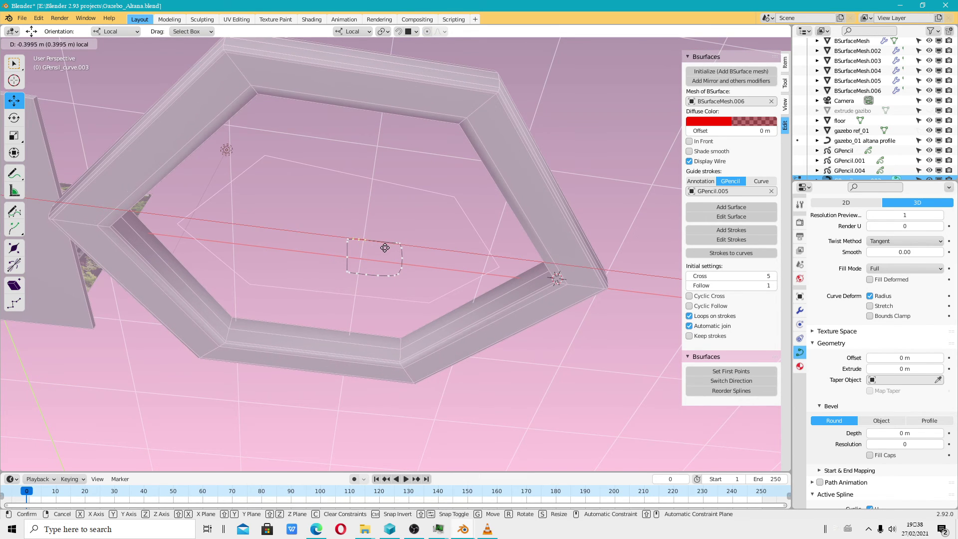
middle_click_drag(378, 242, 375, 319)
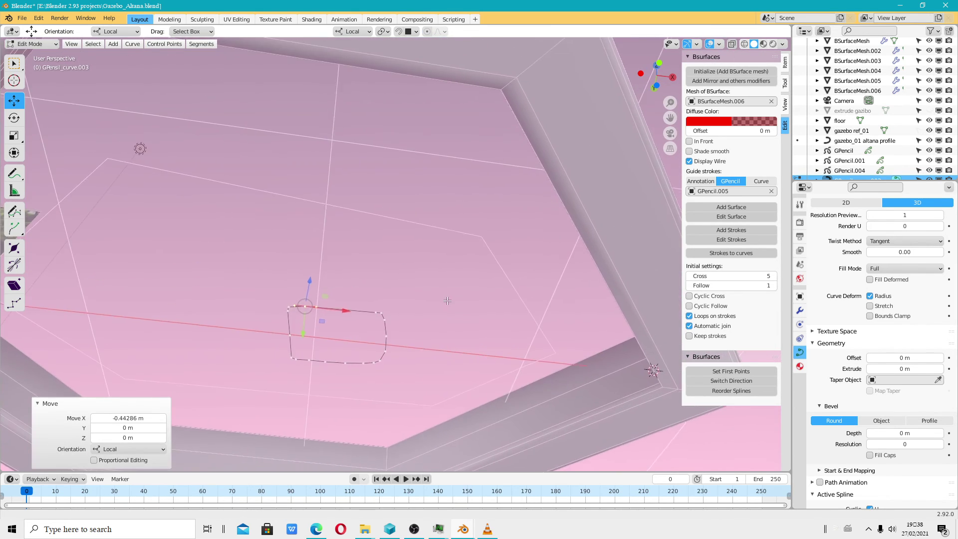
- Subdivide the profile's top edge with 3 cuts
left_click(375, 318)
left_click(201, 44)
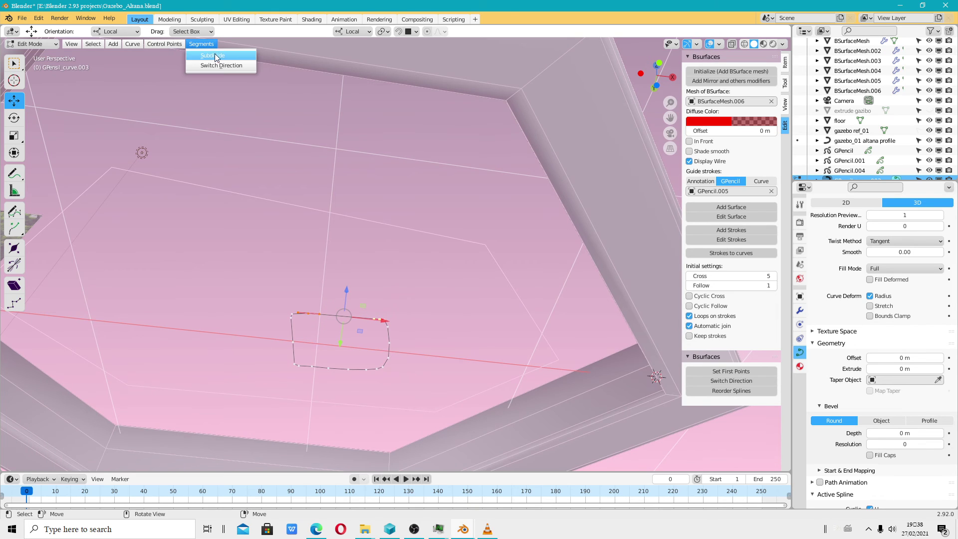
left_click(165, 460)
type("3")
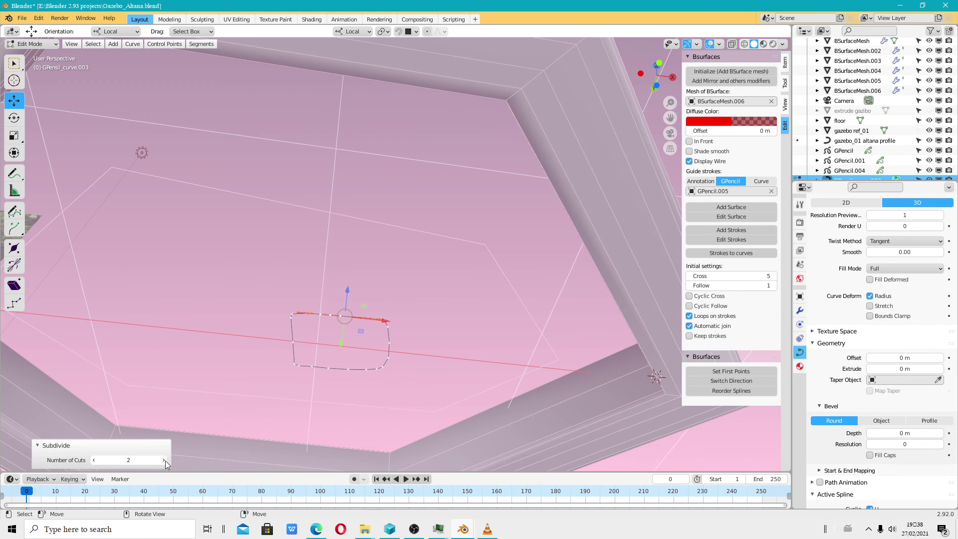
key("Return")
scroll(278, 309, "down", 4)
scroll(312, 274, "up", 2)
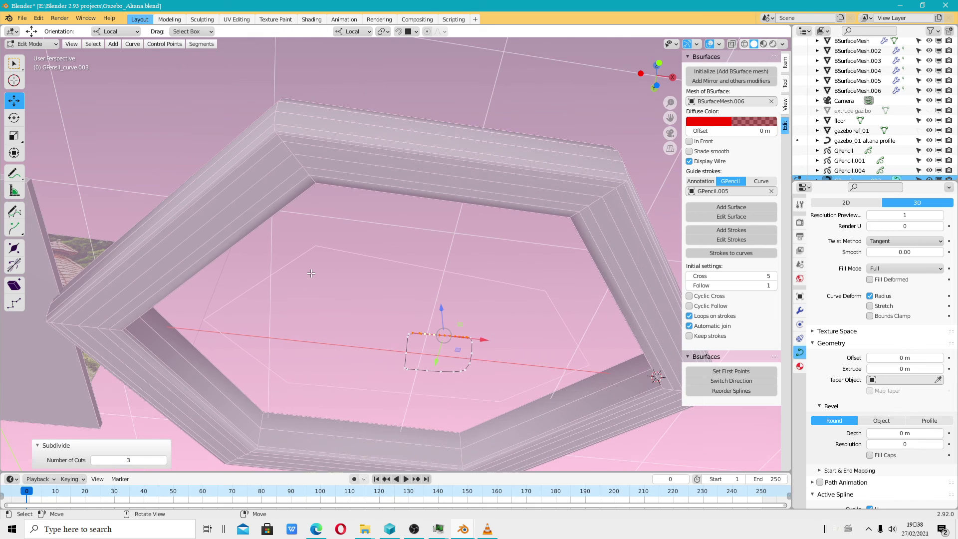
- With proportional editing on, move the profile's top point along Y to reshape the cross-section
middle_click_drag(470, 296, 467, 268)
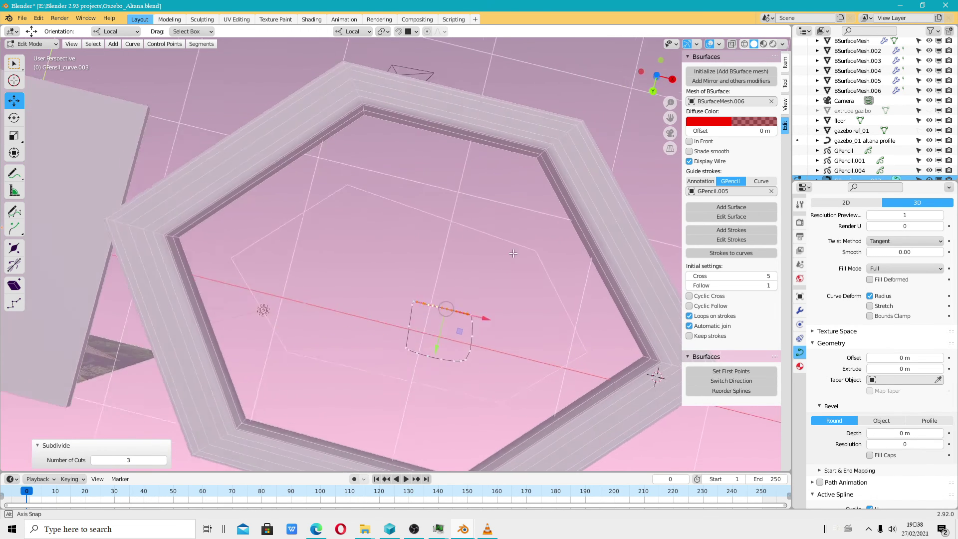
left_click(433, 363)
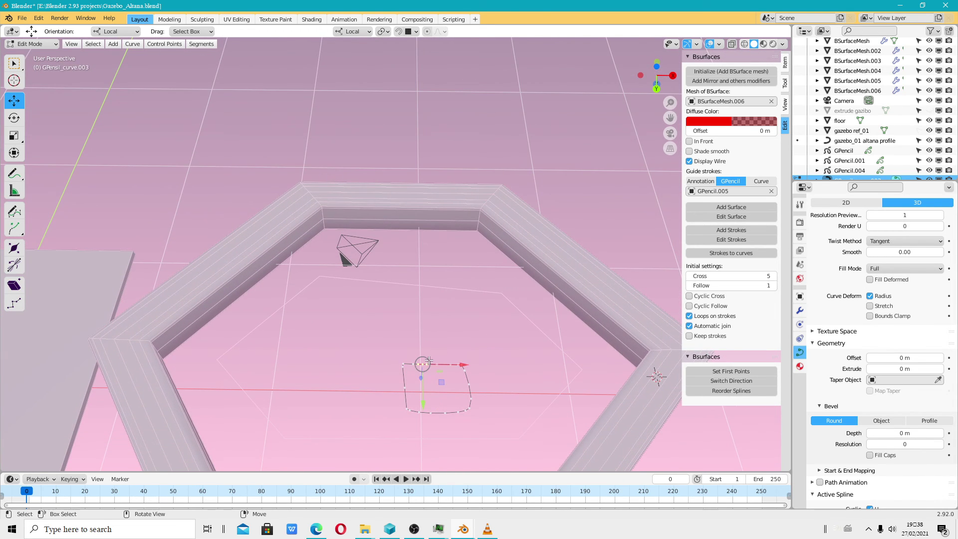
key("o")
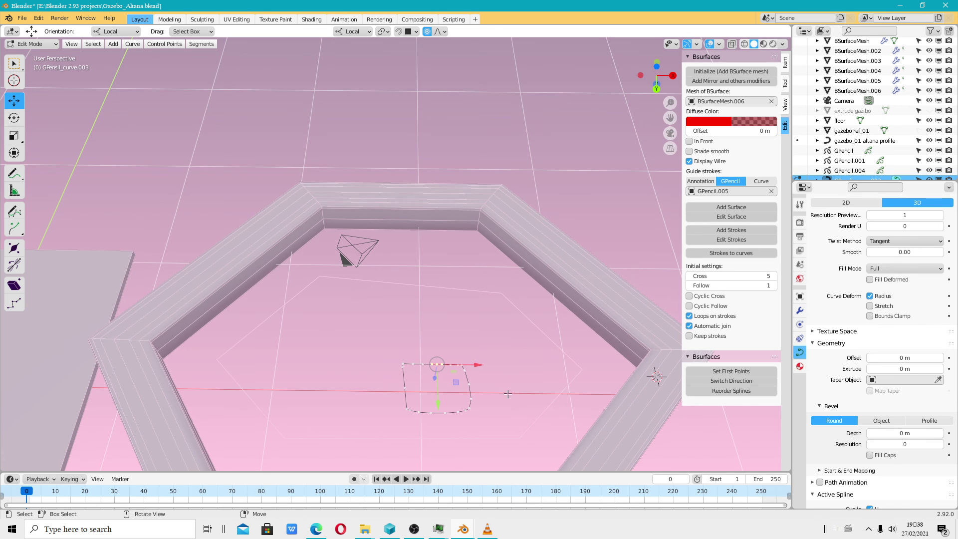
left_click_drag(440, 393, 439, 385)
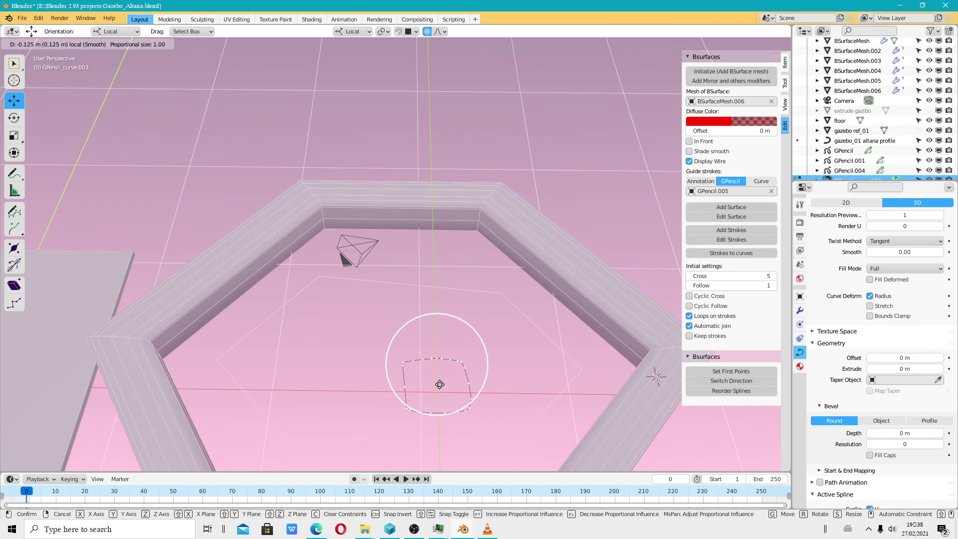
mouse_move(438, 386)
middle_mouse_down()
mouse_move(476, 424)
mouse_move(461, 297)
mouse_move(420, 264)
mouse_move(438, 218)
middle_mouse_up()
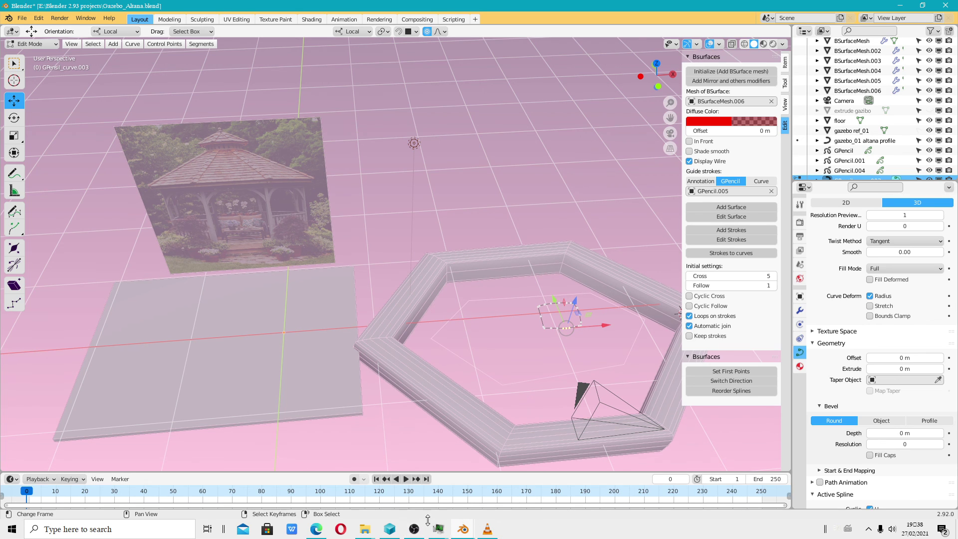
left_click(414, 530)
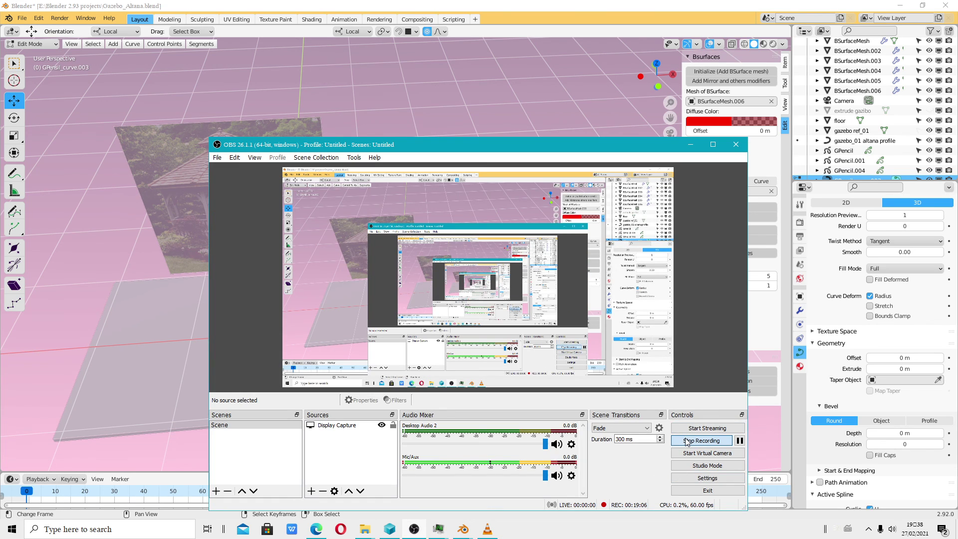